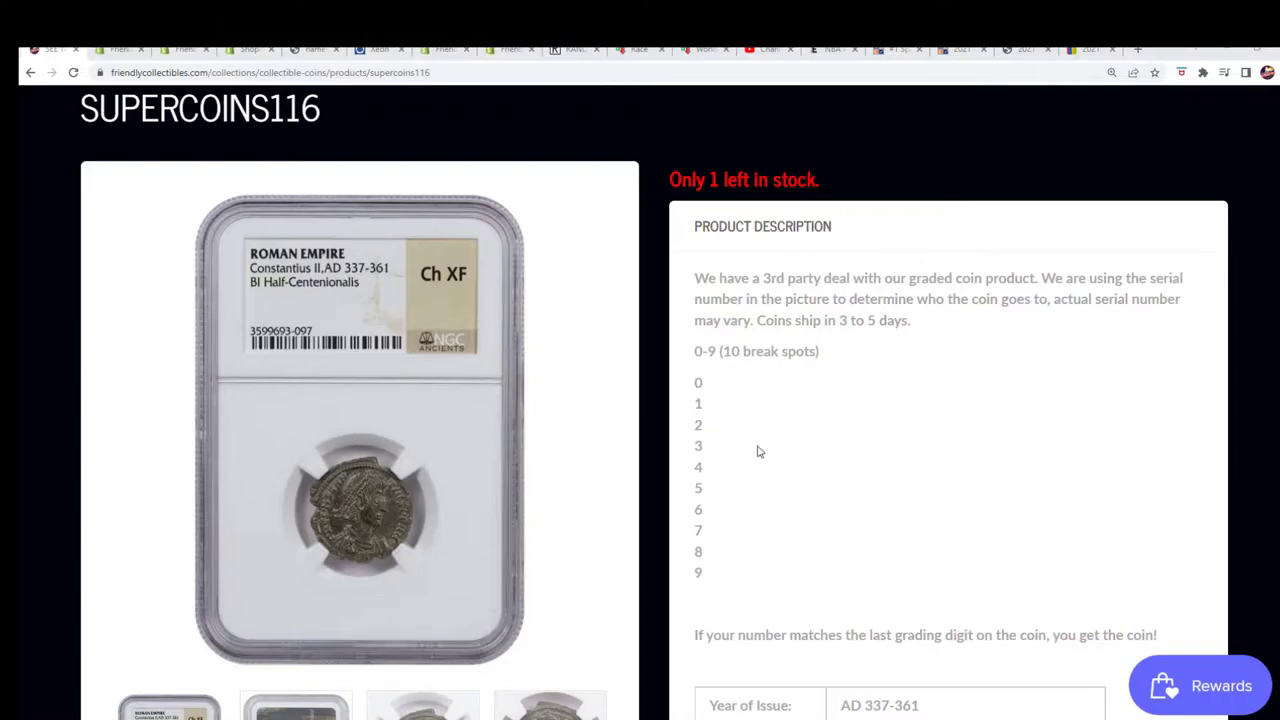
Scroll the SUPERCOINS116 product page and briefly view the main coin slab photo enlarged.
scroll(729, 227, "down", 2)
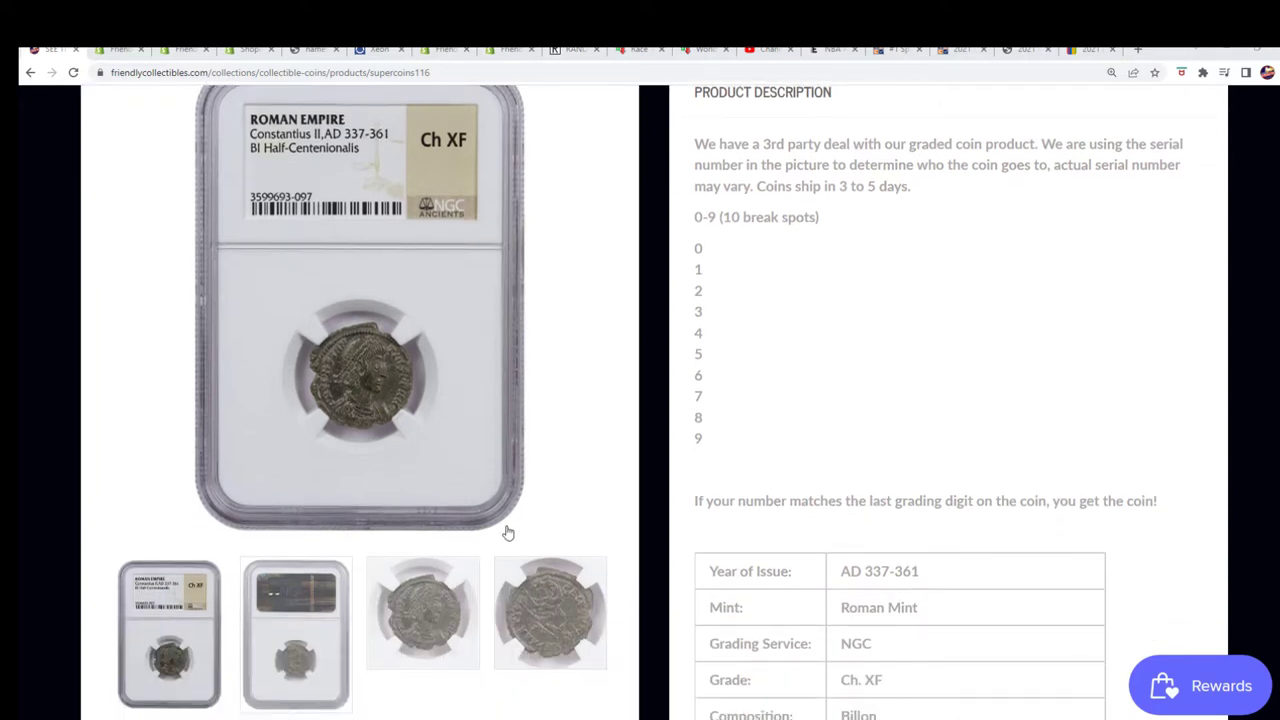
scroll(457, 506, "up", 2)
scroll(341, 425, "down", 1)
left_click(341, 425)
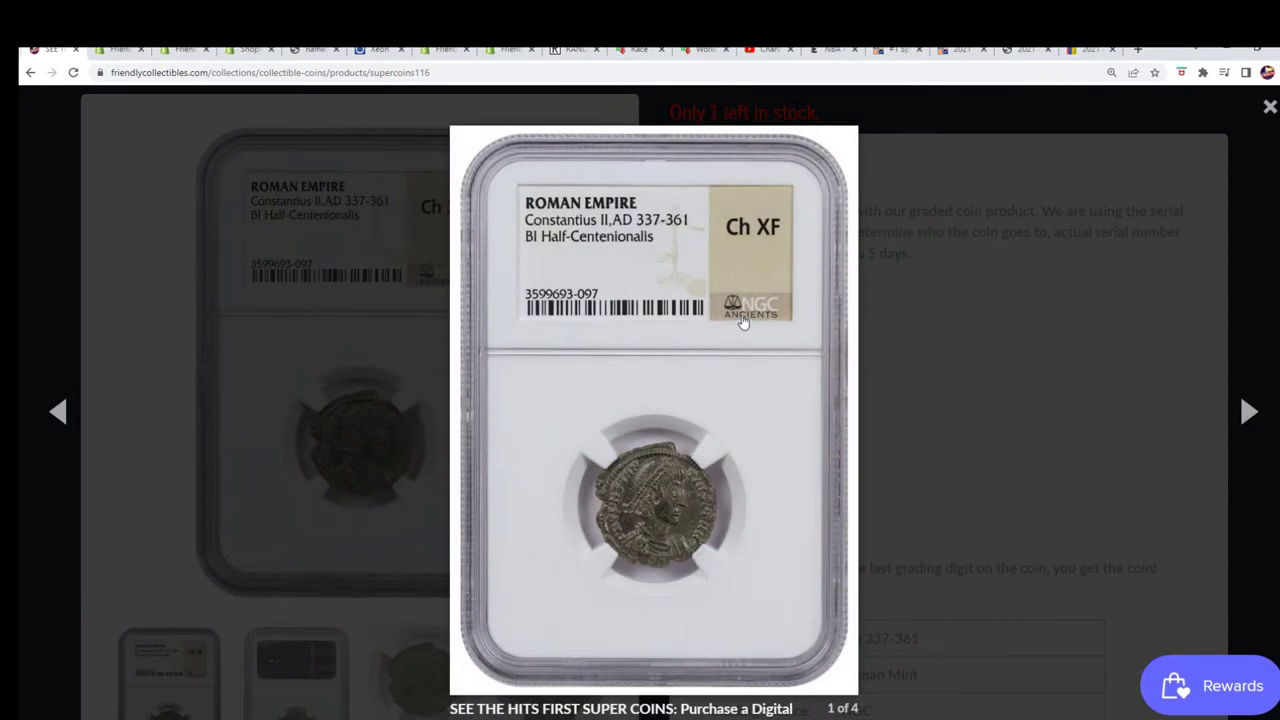
left_click(1009, 267)
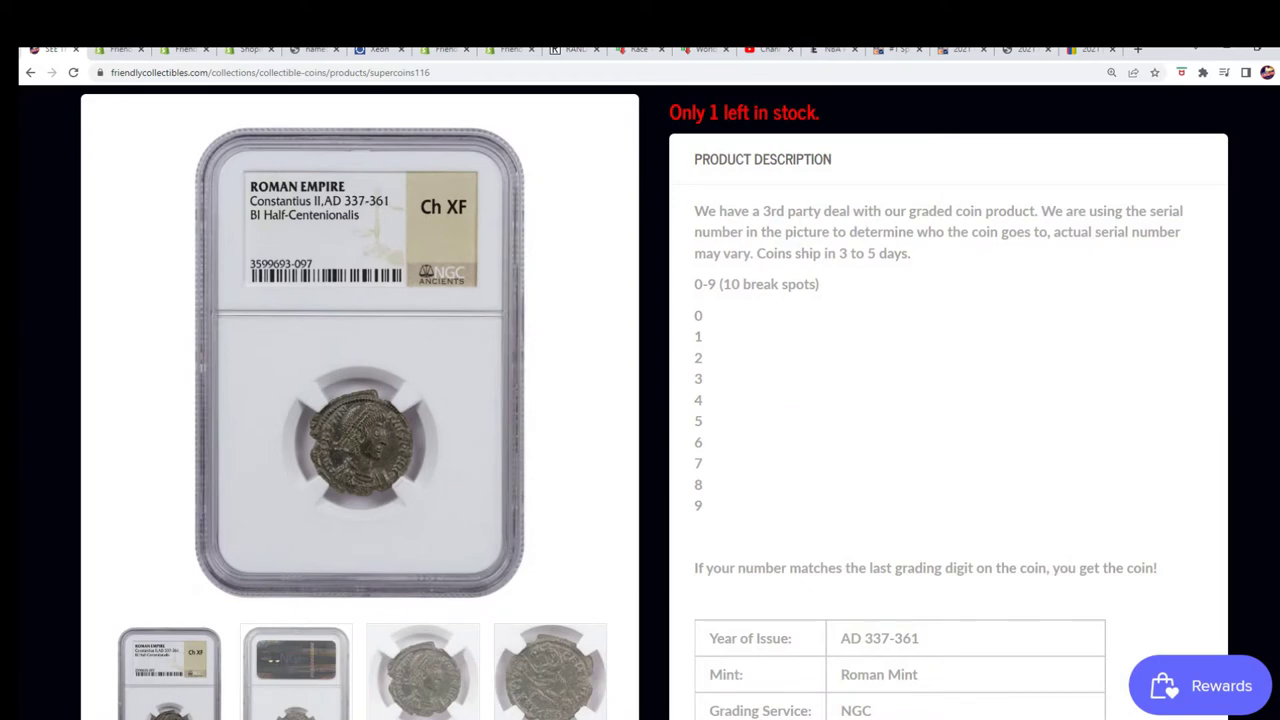
Bring up the Notepad owner-name list and move it over the coin photo.
key("alt+Tab")
left_click_drag(1120, 250, 950, 222)
left_click(914, 399)
left_click_drag(907, 414, 883, 380)
left_click(895, 384)
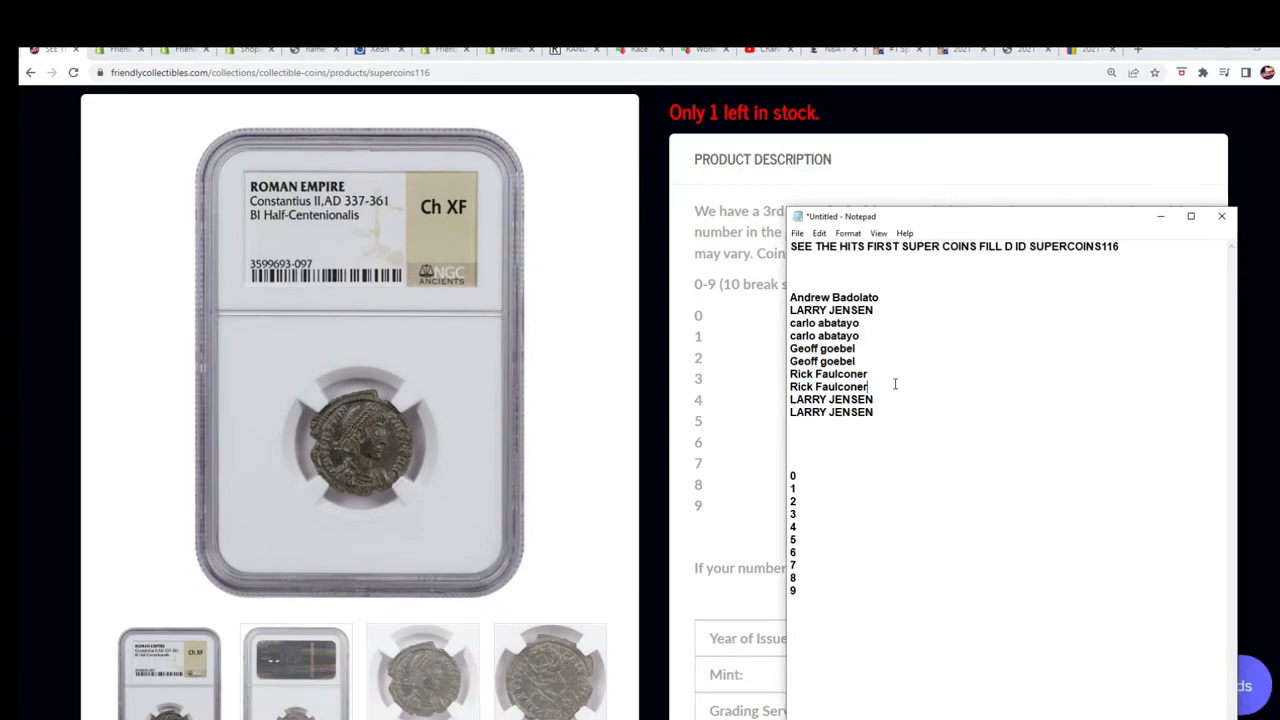
left_click_drag(957, 221, 287, 160)
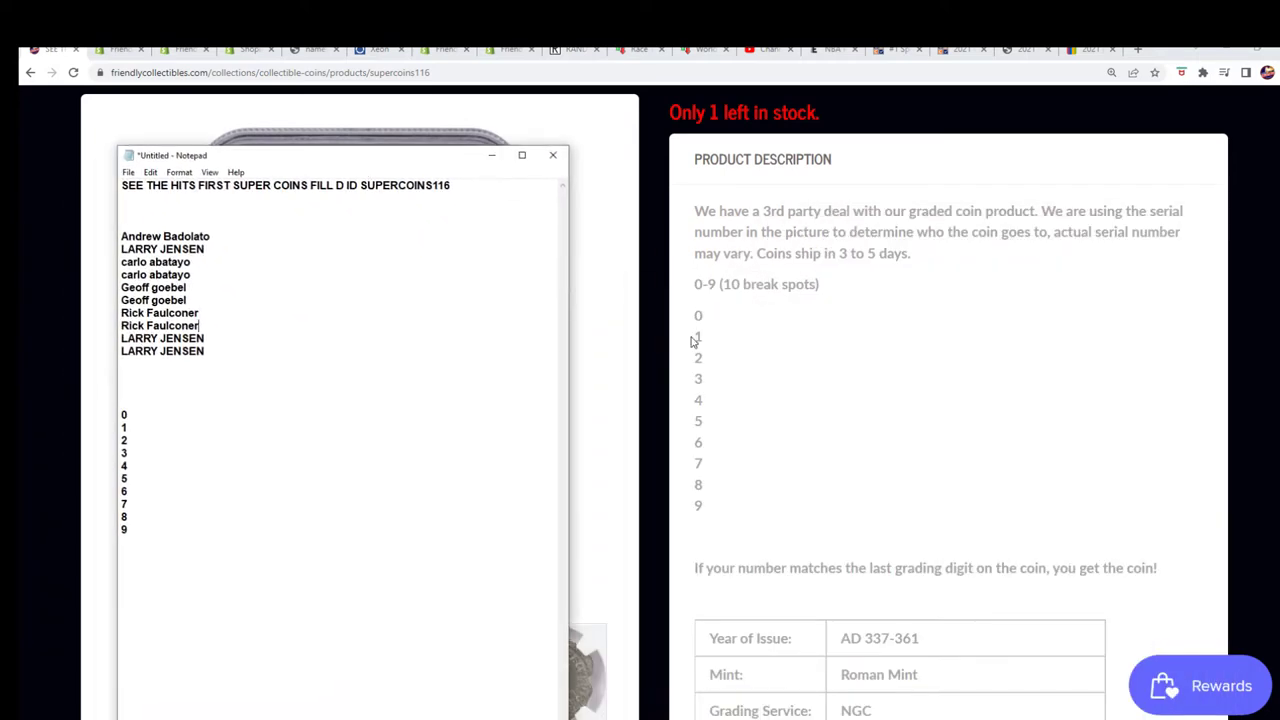
Highlight the digits 0–9, the last-grading-digit rule and the '0-9 (10 break spots)' line.
left_click_drag(694, 320, 708, 512)
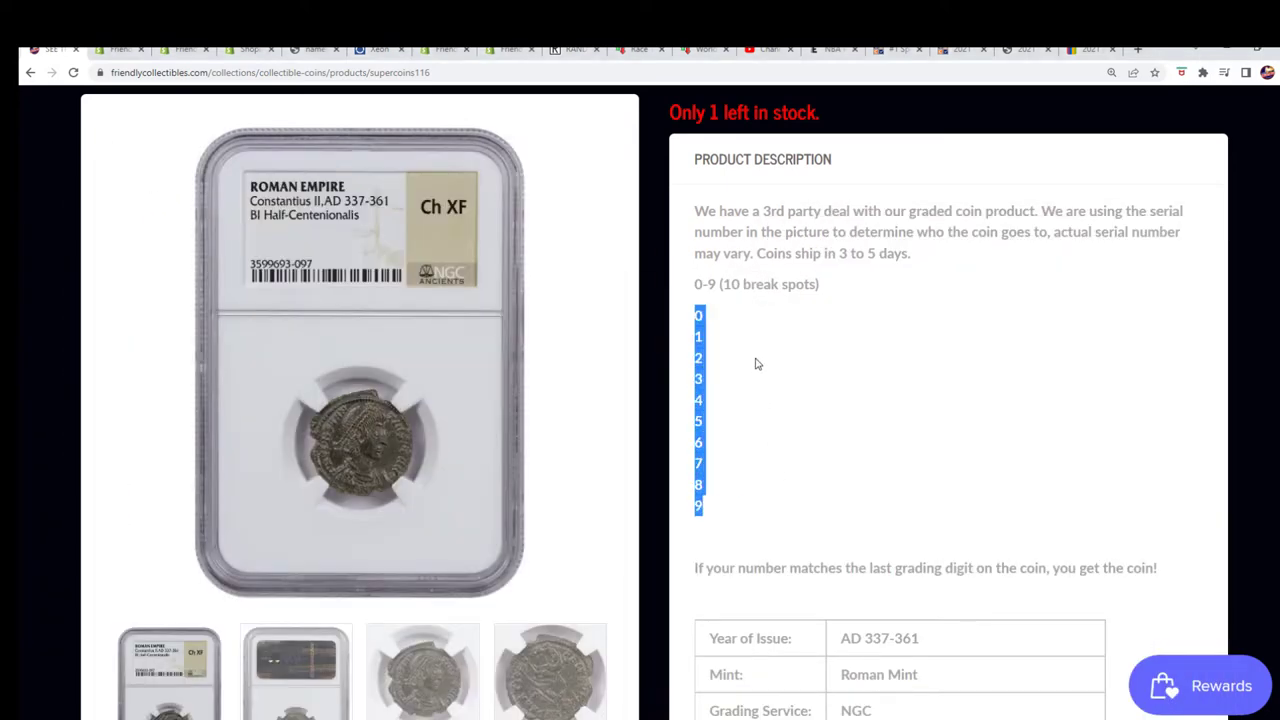
scroll(757, 364, "down", 1)
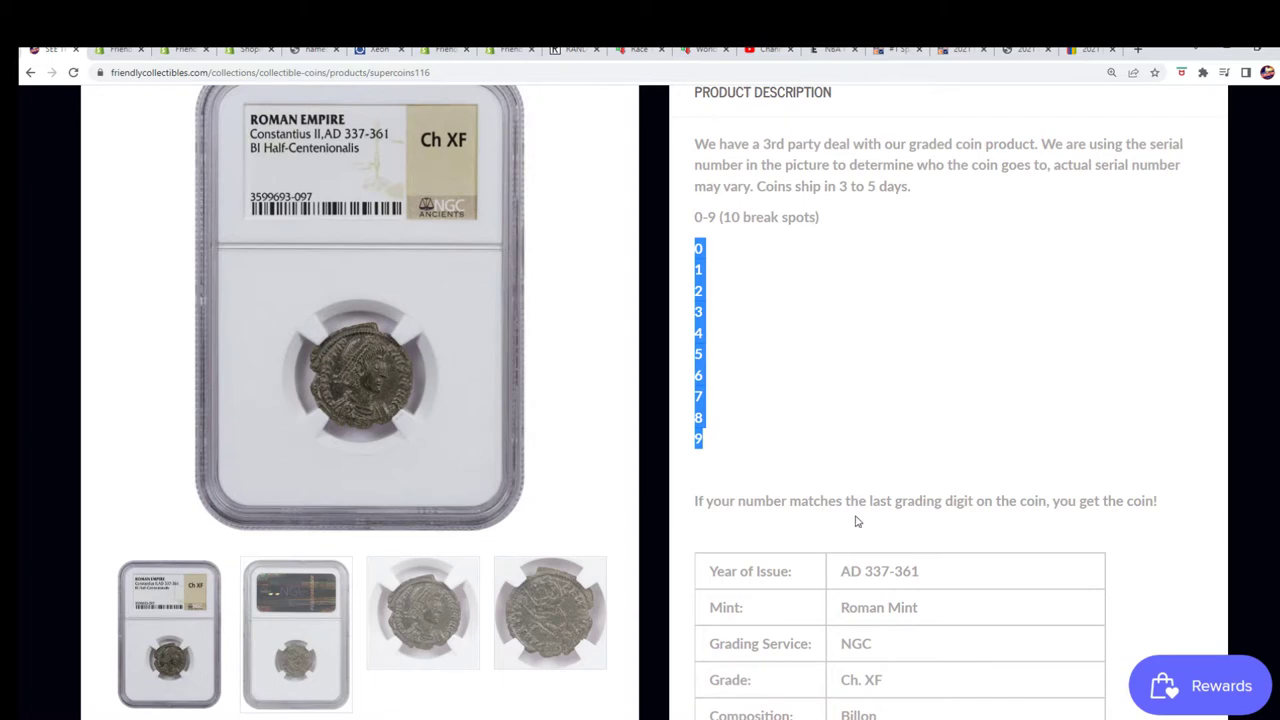
left_click_drag(862, 500, 986, 513)
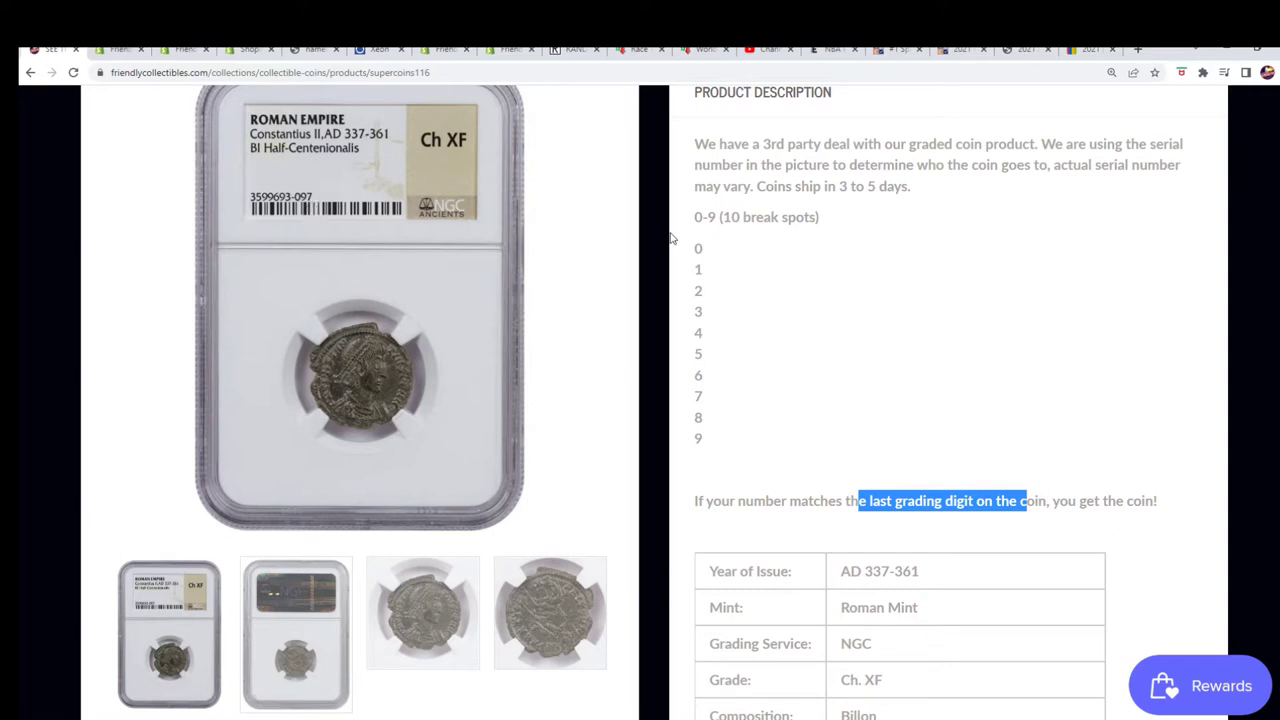
left_click_drag(718, 395, 693, 395)
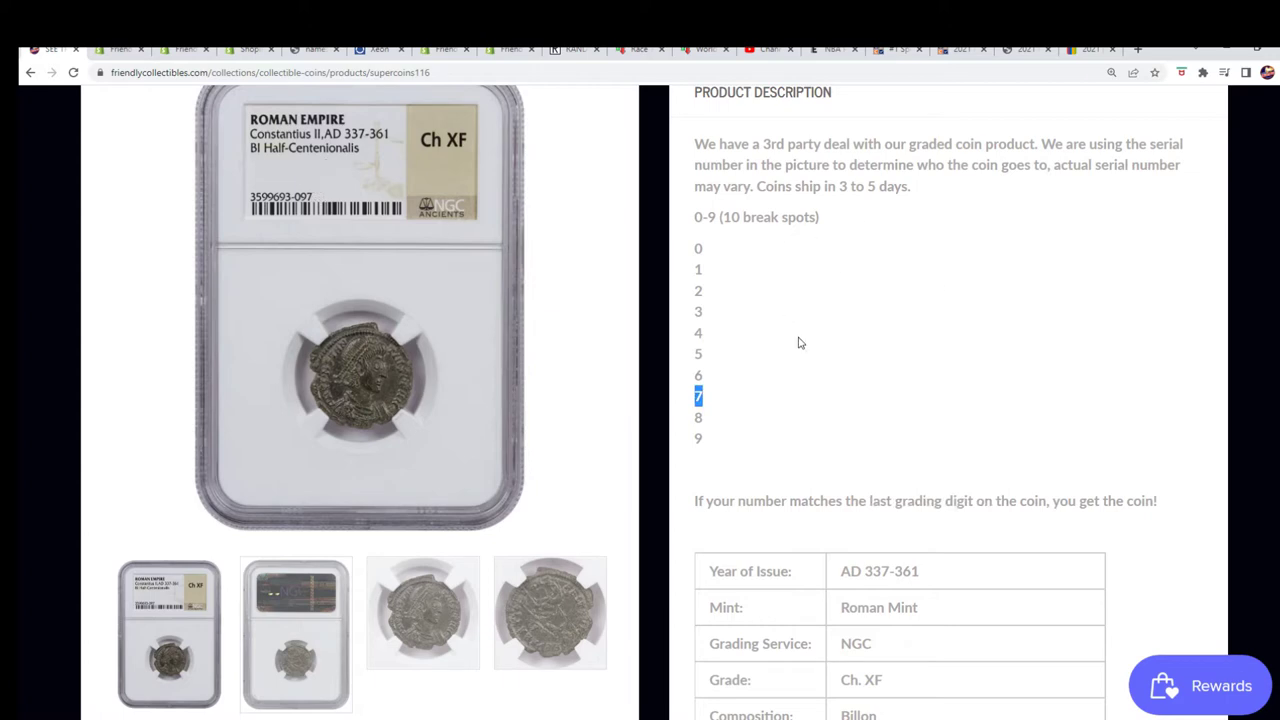
left_click(764, 321)
left_click_drag(693, 214, 728, 447)
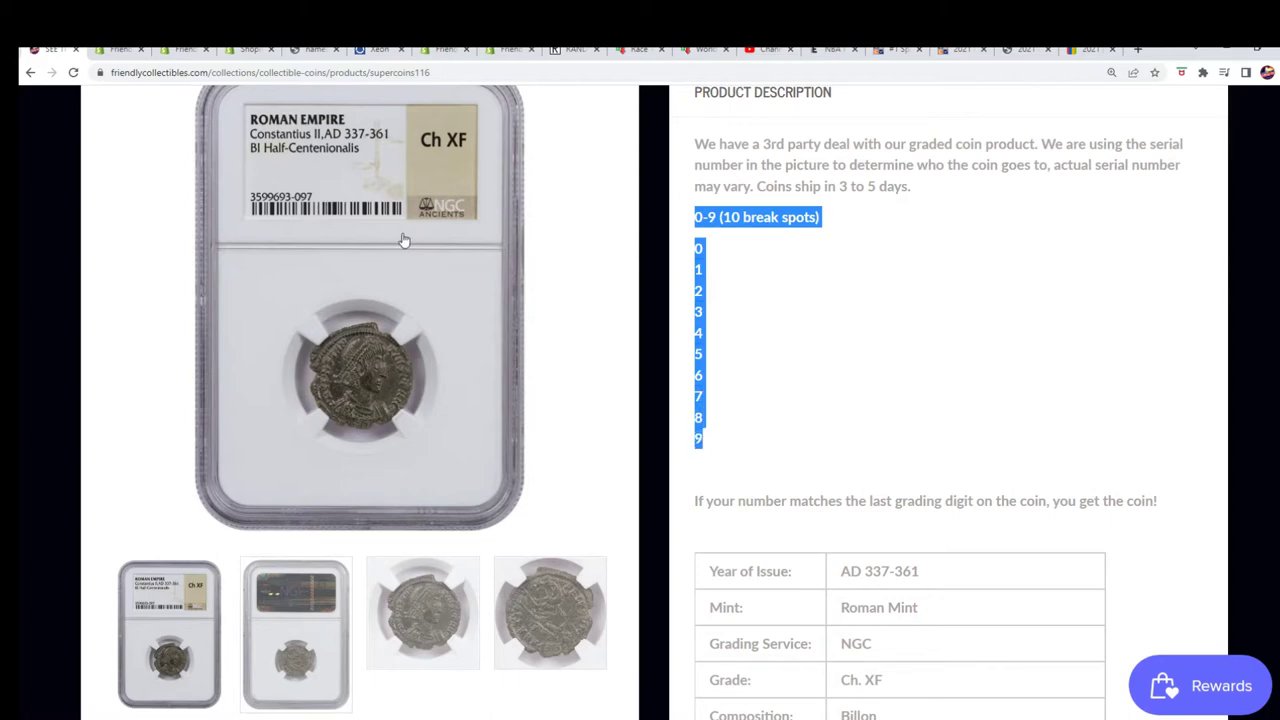
left_click(371, 443)
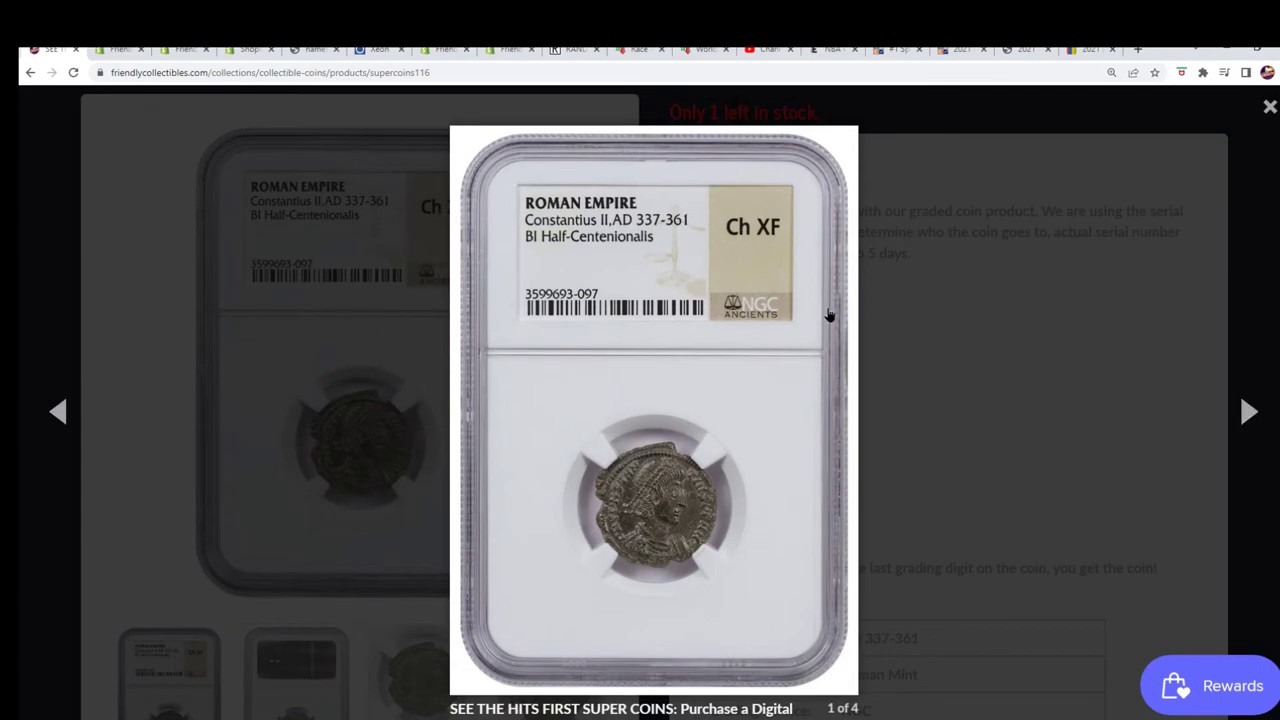
left_click(829, 316)
left_click(1266, 108)
scroll(437, 543, "down", 2)
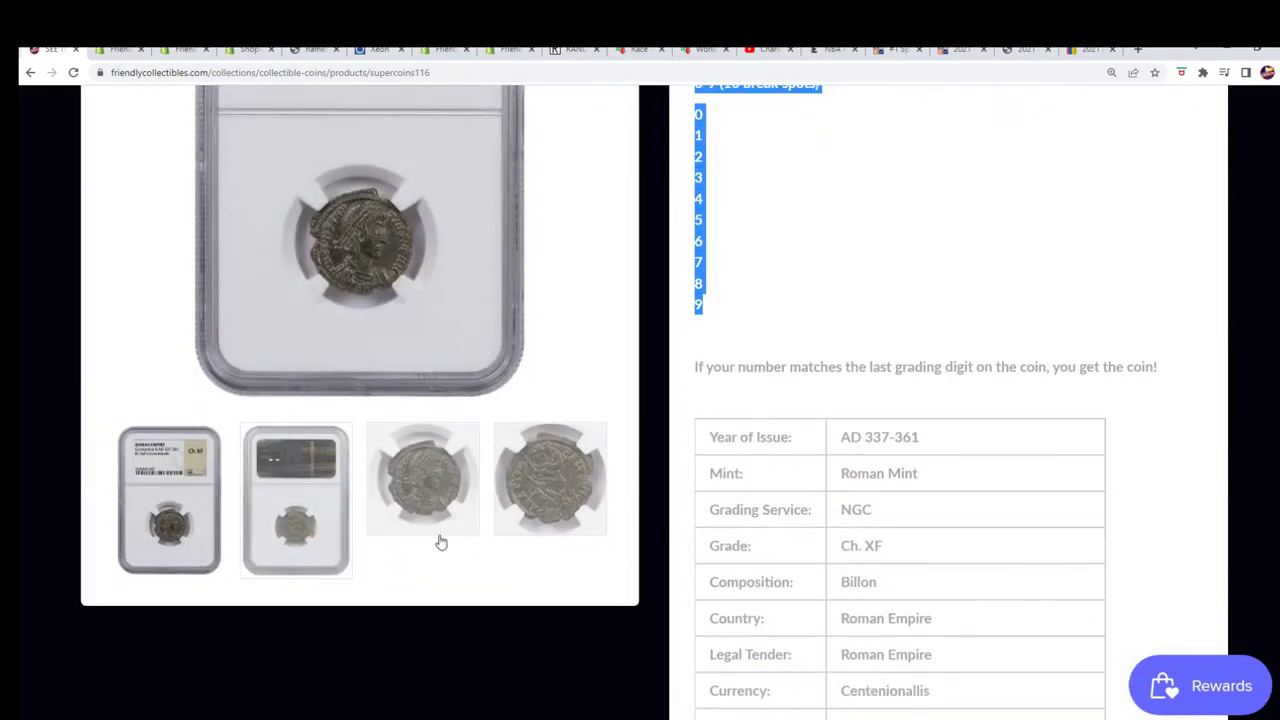
left_click(537, 505)
scroll(537, 506, "down", 3)
scroll(441, 543, "up", 4)
scroll(441, 543, "up", 1)
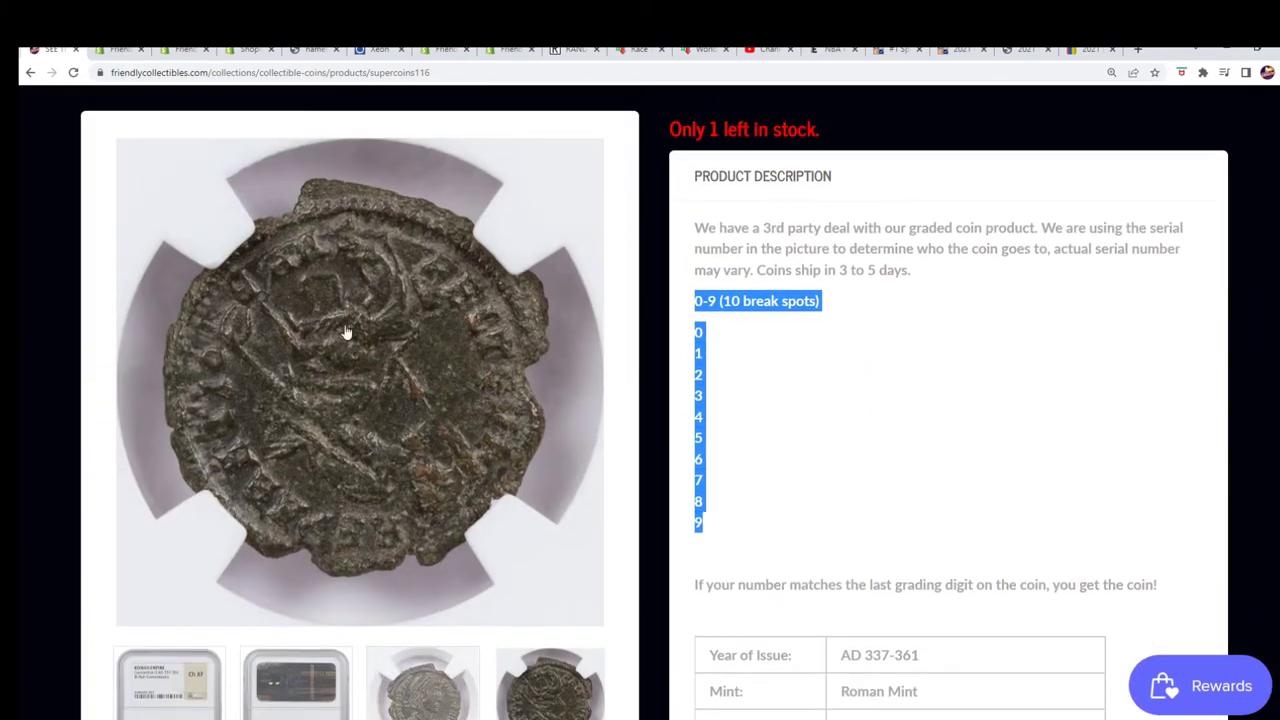
scroll(347, 446, "down", 2)
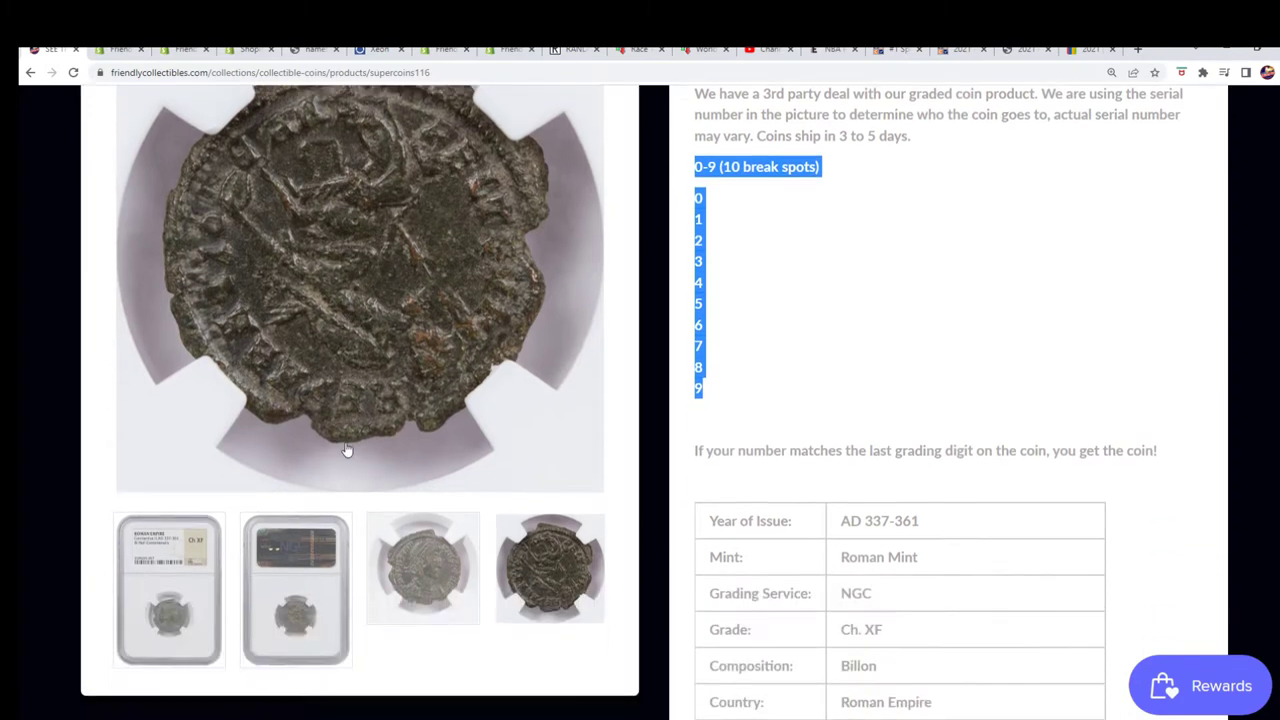
left_click(428, 587)
scroll(410, 530, "down", 4)
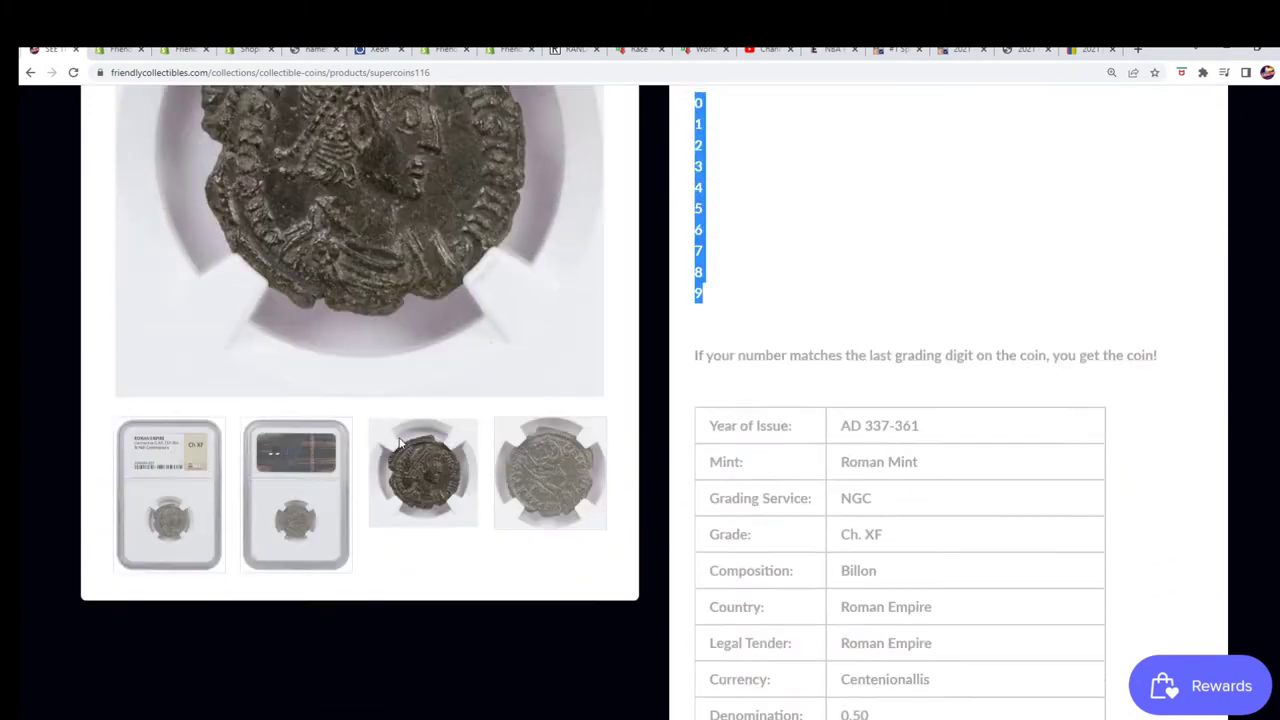
scroll(400, 460, "up", 5)
scroll(395, 462, "down", 2)
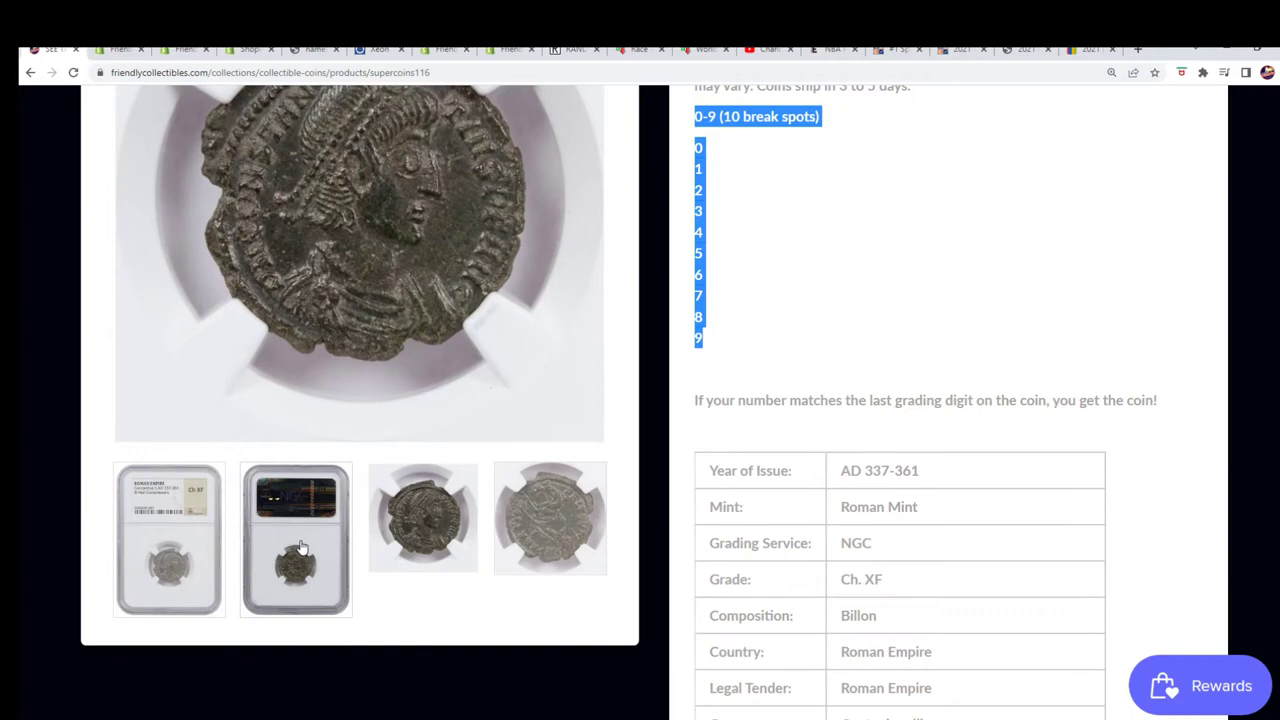
scroll(396, 400, "down", 4)
scroll(396, 390, "up", 6)
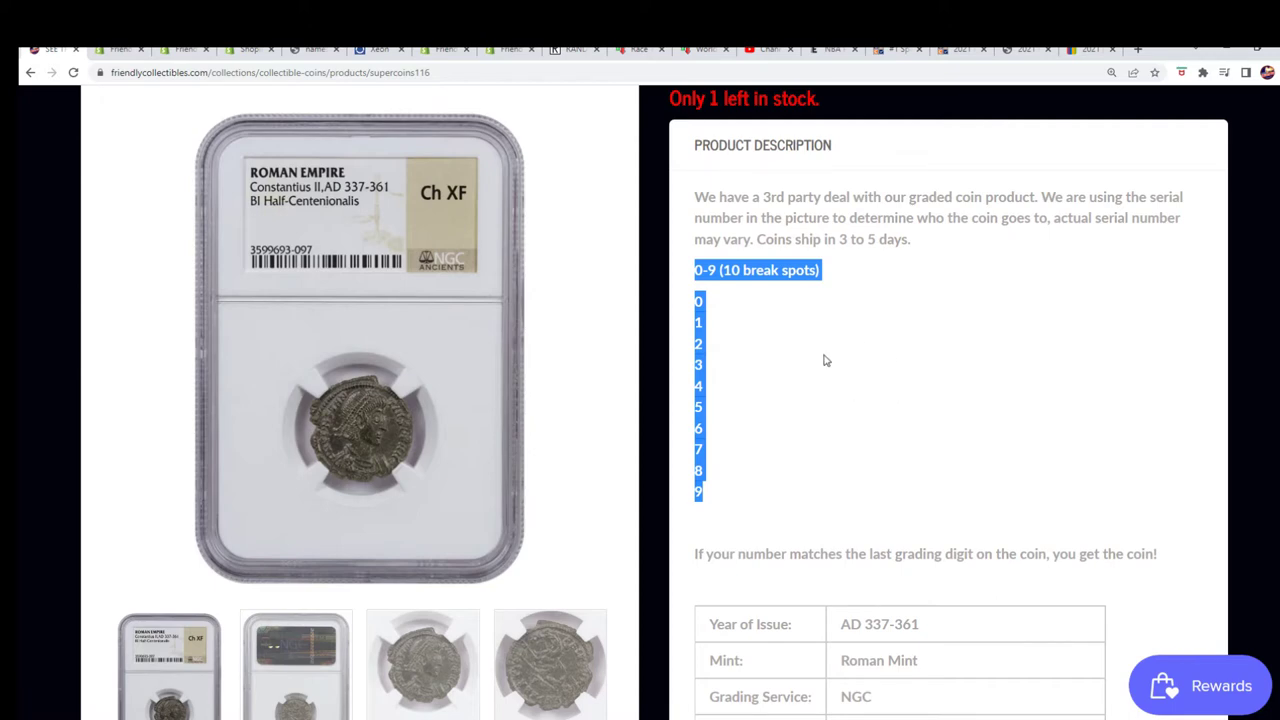
Review the specs table's mint value and the Graded Choice Extremely Fine by NGC section.
scroll(826, 360, "down", 3)
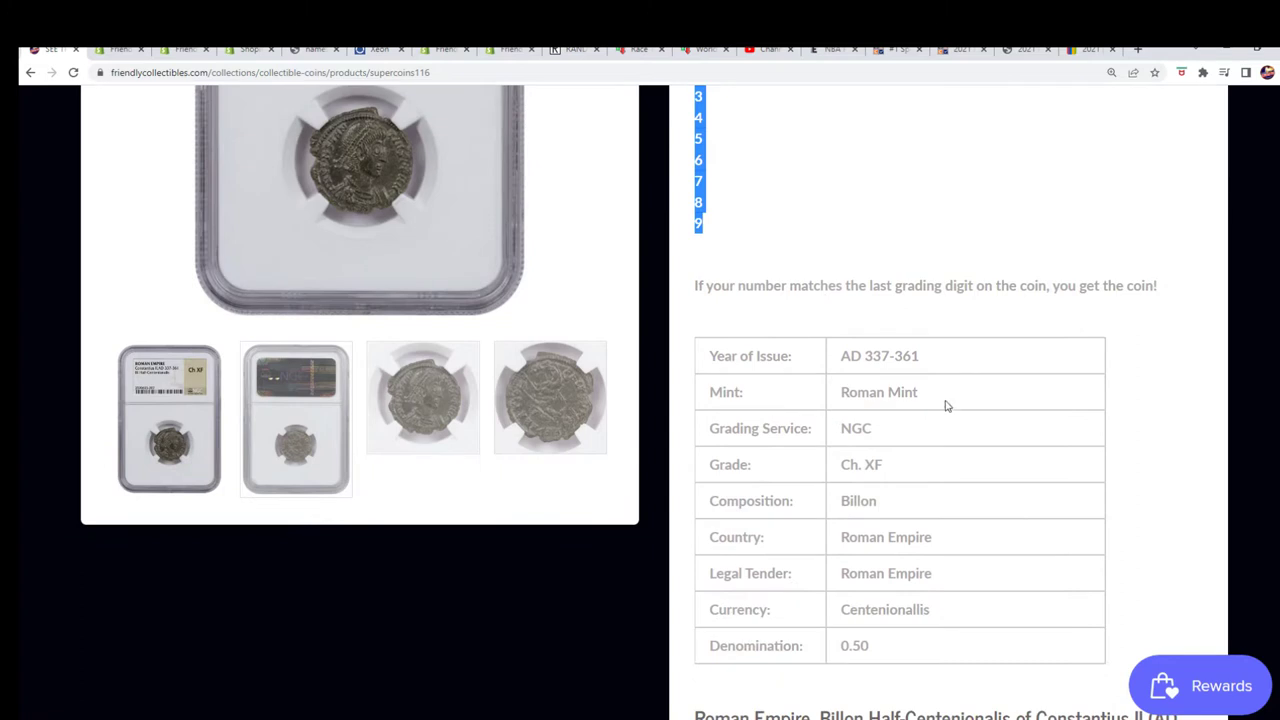
left_click_drag(946, 404, 826, 396)
left_click(807, 430)
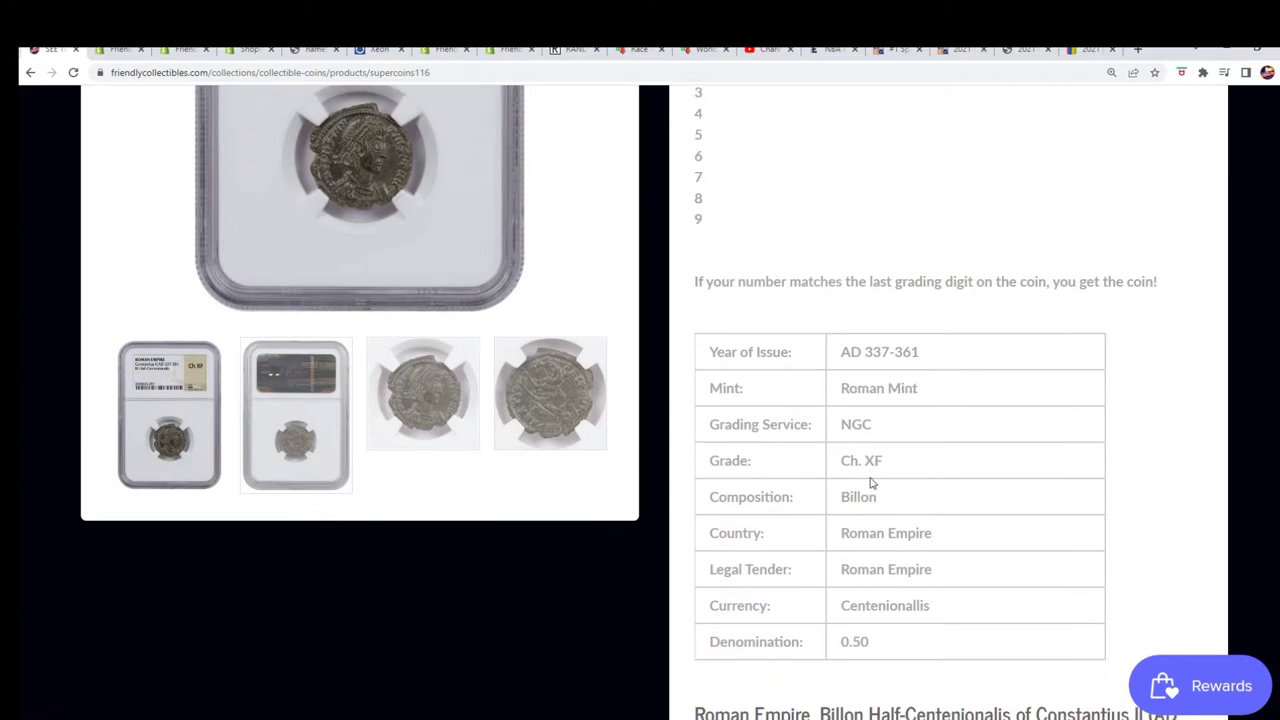
scroll(868, 500, "down", 4)
scroll(879, 487, "down", 4)
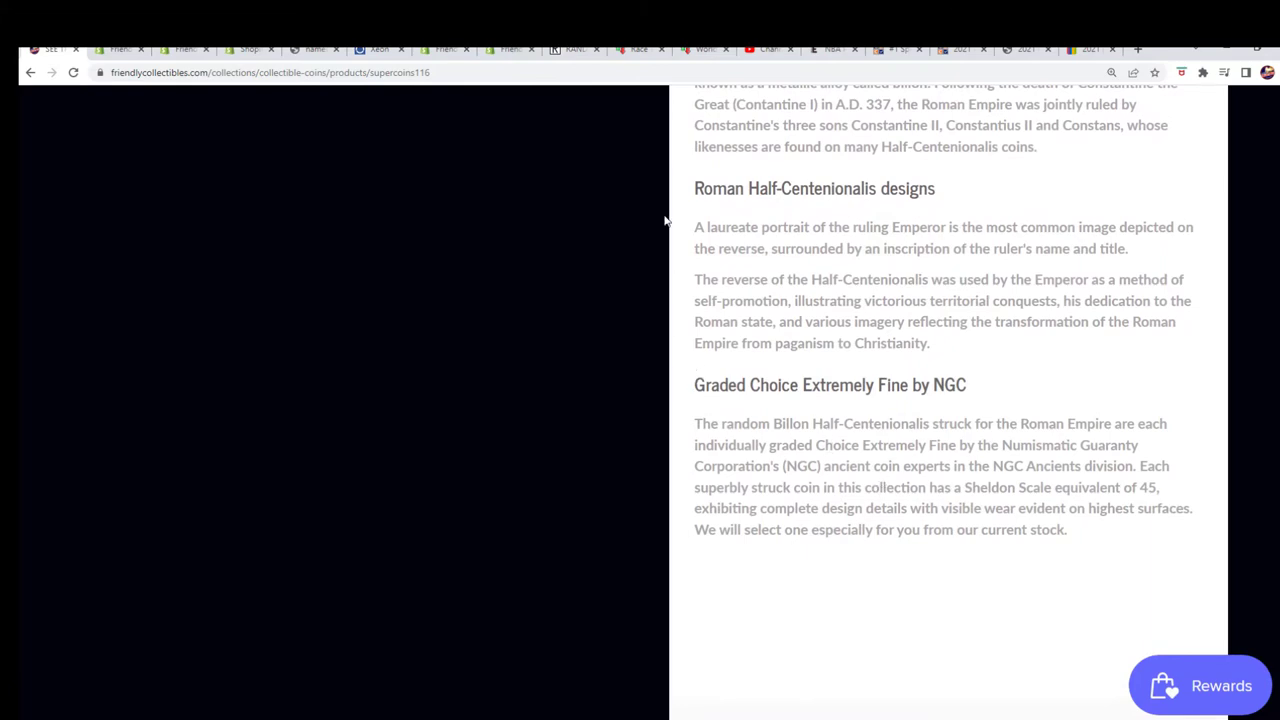
left_click_drag(689, 179, 713, 370)
left_click(1037, 554)
Select passages of the description, ending on the product title and opening paragraph.
scroll(713, 370, "up", 3)
left_click_drag(697, 186, 1010, 691)
scroll(997, 591, "down", 2)
left_click_drag(1072, 593, 750, 278)
scroll(750, 278, "up", 2)
left_click_drag(693, 182, 1004, 691)
scroll(1004, 691, "down", 2)
left_click_drag(1072, 597, 928, 491)
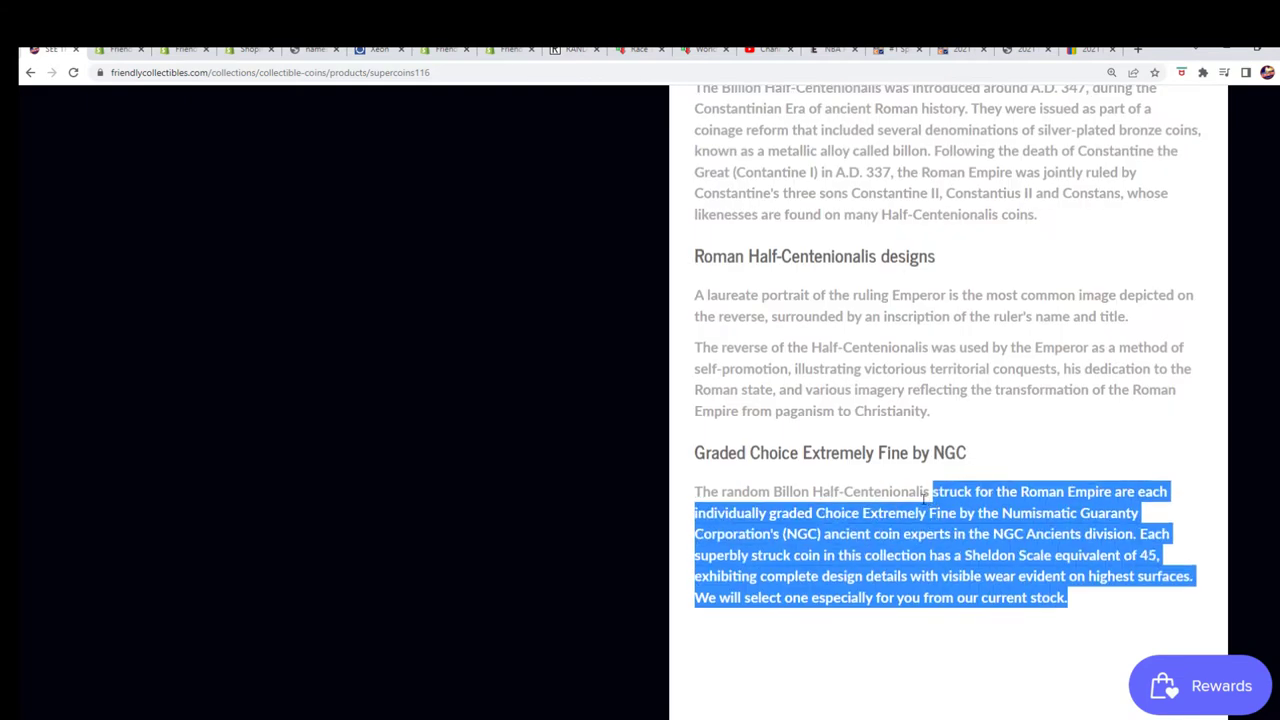
scroll(714, 450, "up", 5)
left_click_drag(697, 448, 836, 558)
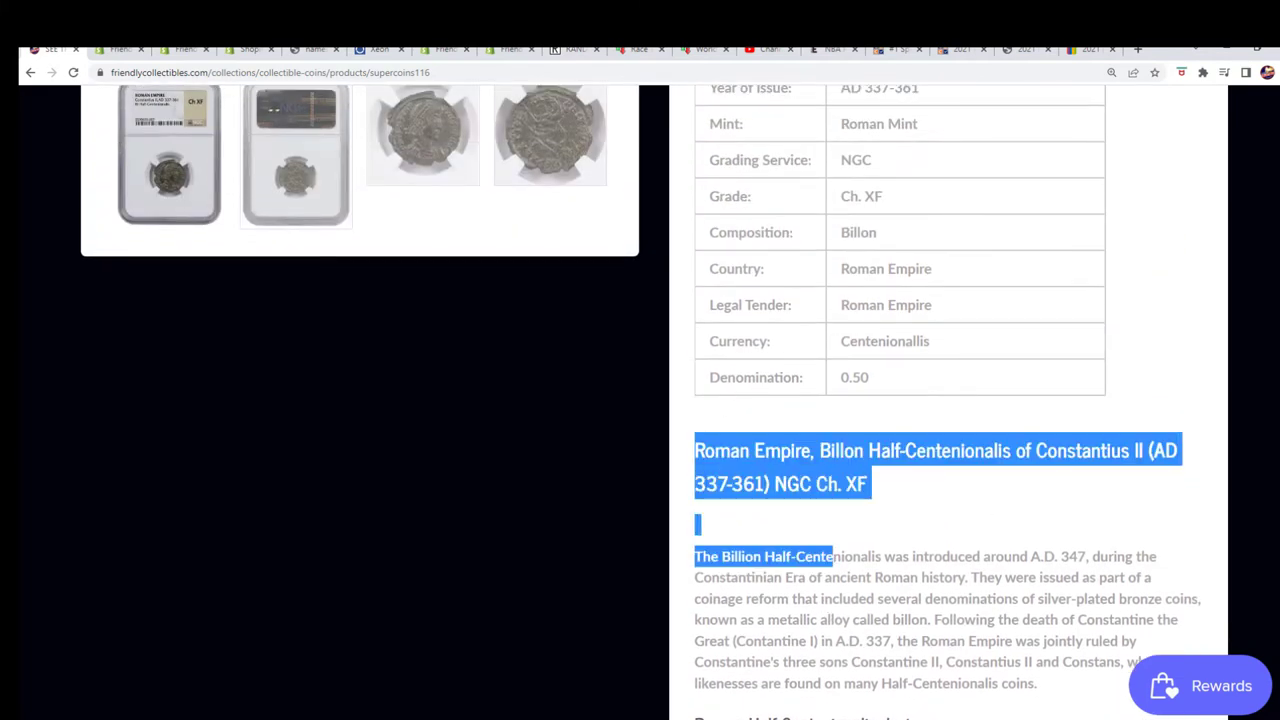
Move the MASTER LIST workbook aside and select cells A2:A15 for the owners.
key("alt+Tab")
left_click_drag(473, 163, 686, 78)
left_click_drag(538, 260, 550, 598)
left_click_drag(640, 258, 697, 620)
left_click_drag(532, 264, 580, 534)
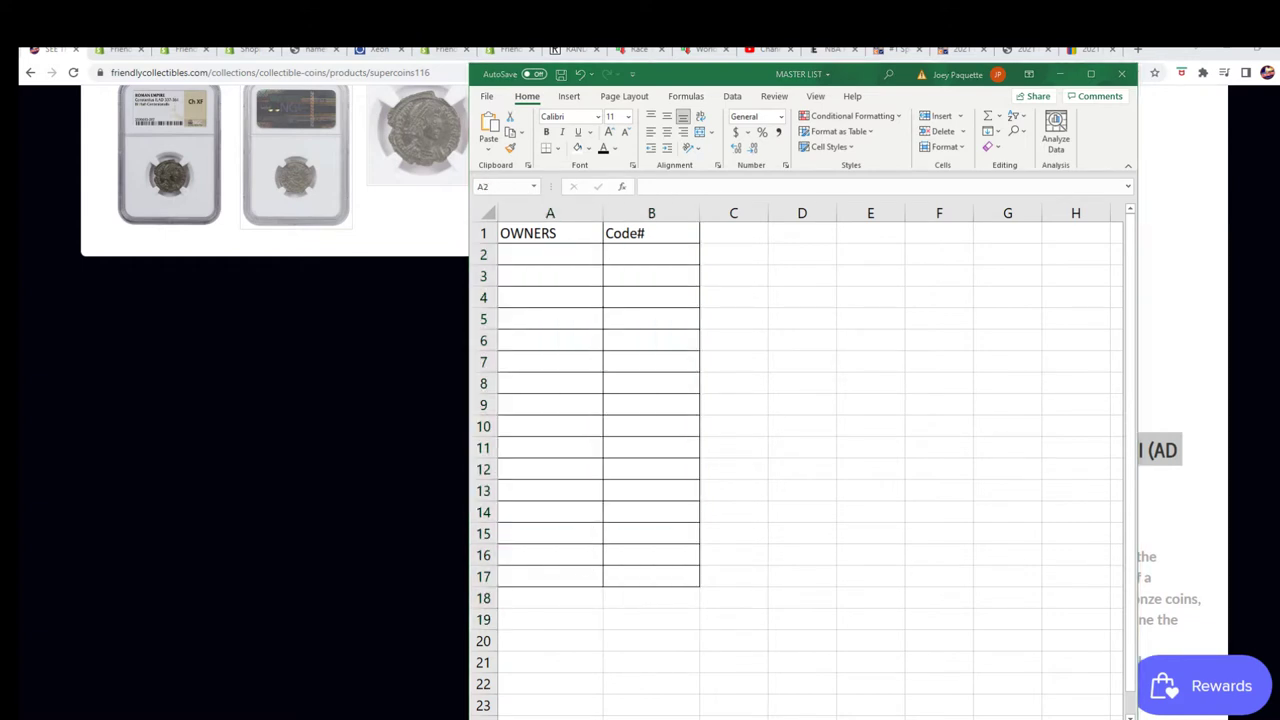
Copy the block of owner names from the Notepad list.
key("alt+Tab")
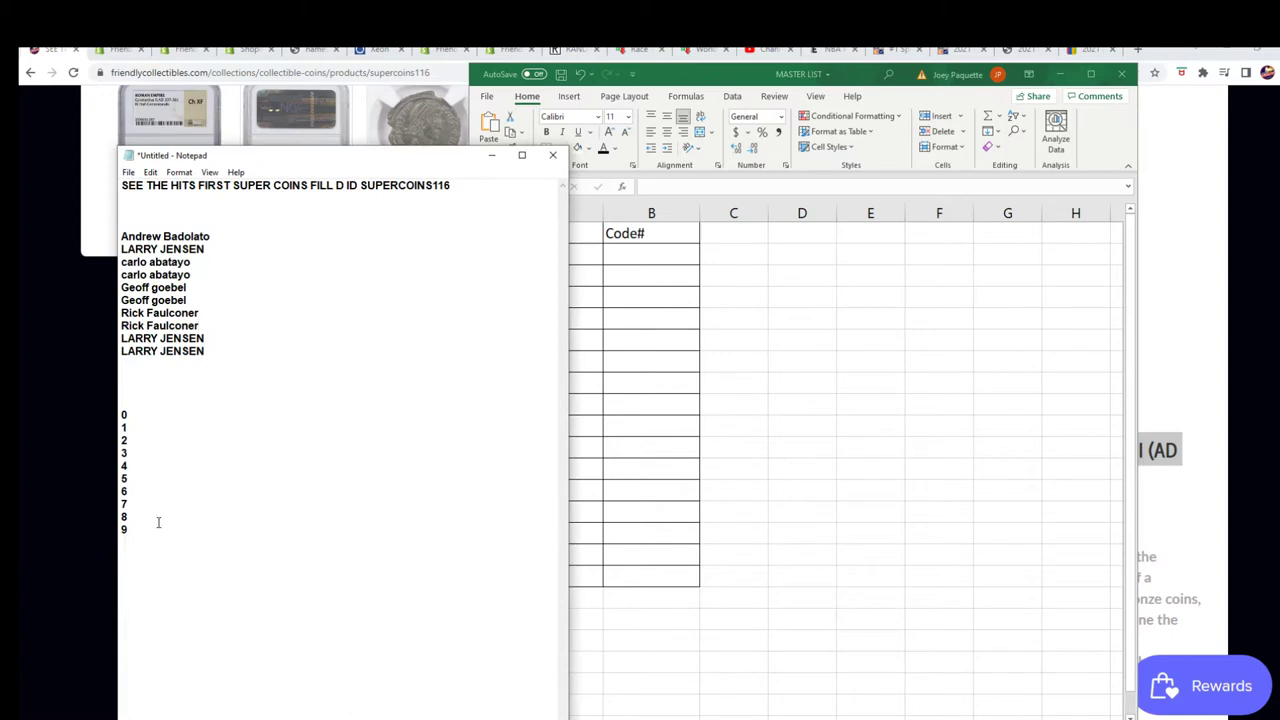
left_click_drag(143, 534, 121, 422)
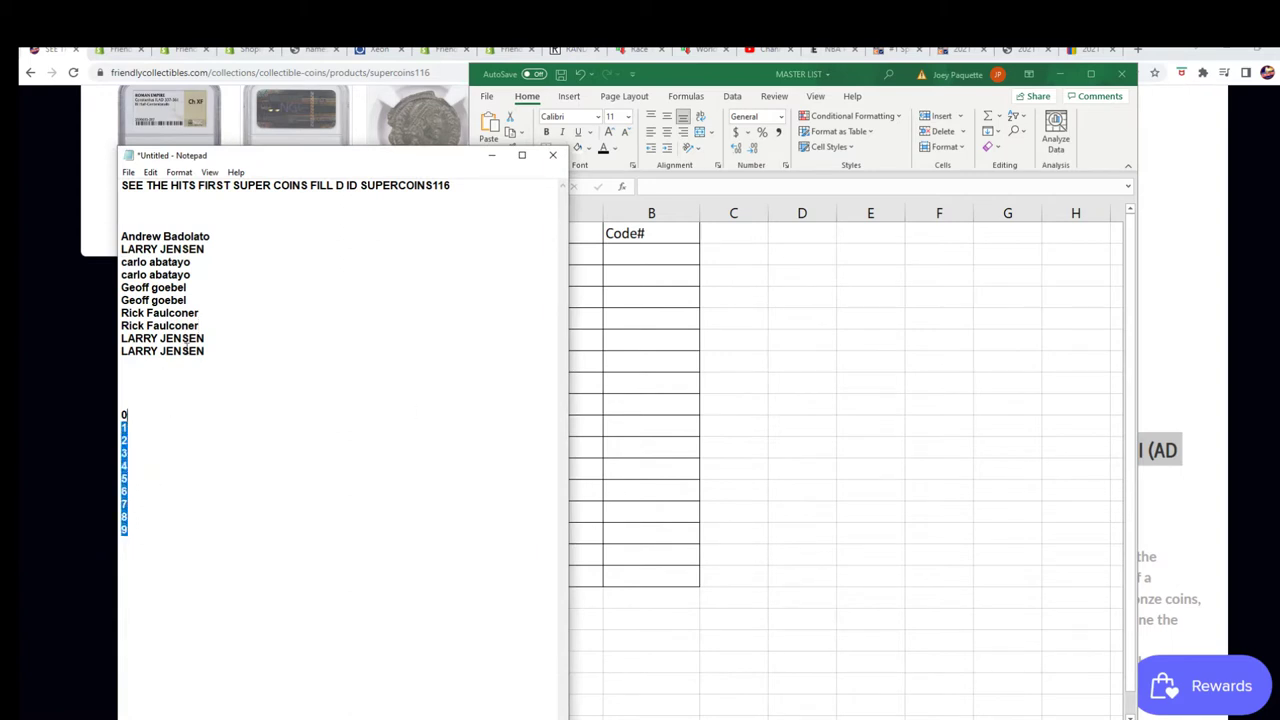
left_click_drag(208, 352, 121, 236)
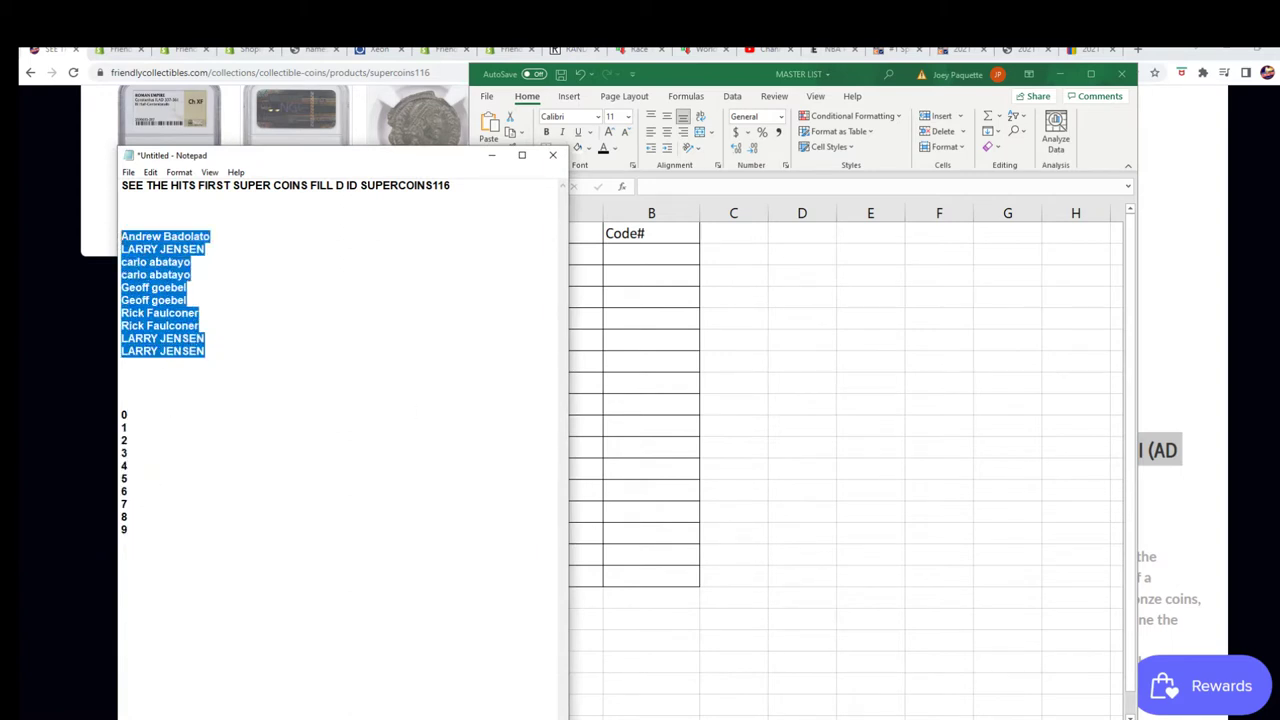
right_click(155, 257)
left_click(200, 304)
Lower the notes and workbook windows, review the coin listing, then show the List Randomizer tab.
left_click_drag(390, 167, 417, 536)
left_click_drag(745, 79, 691, 474)
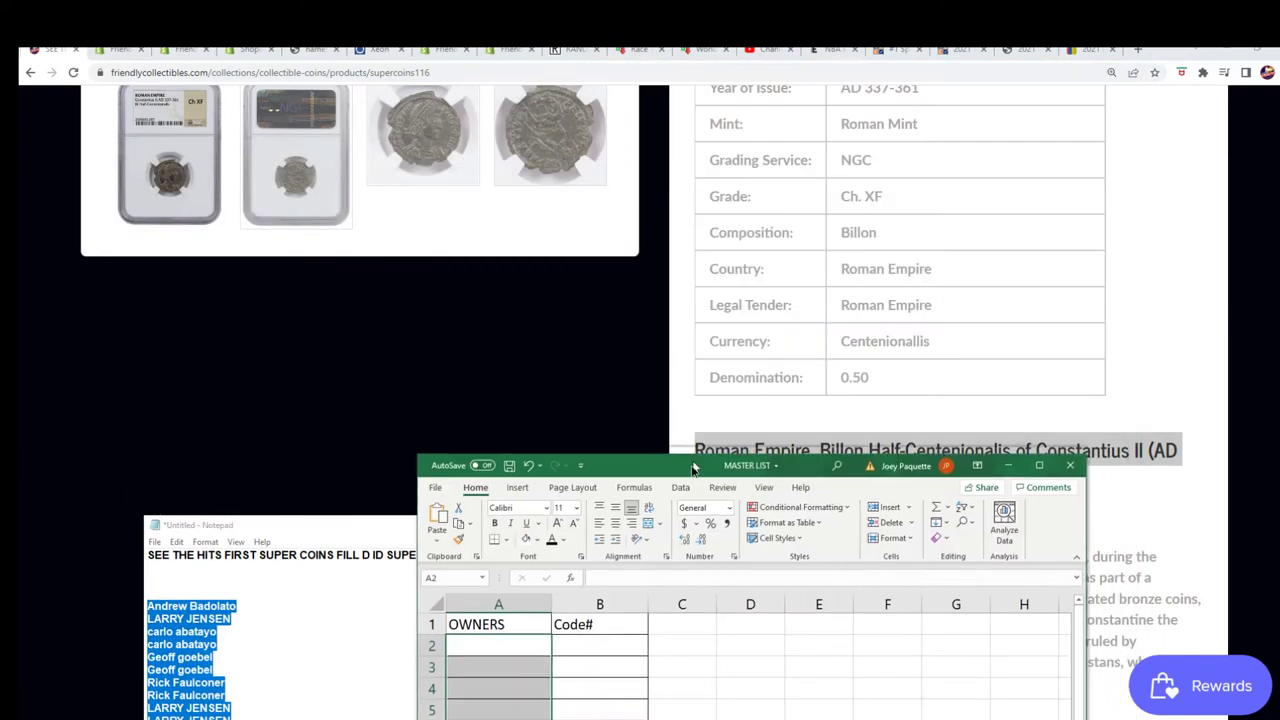
scroll(440, 404, "up", 10)
scroll(440, 404, "down", 2)
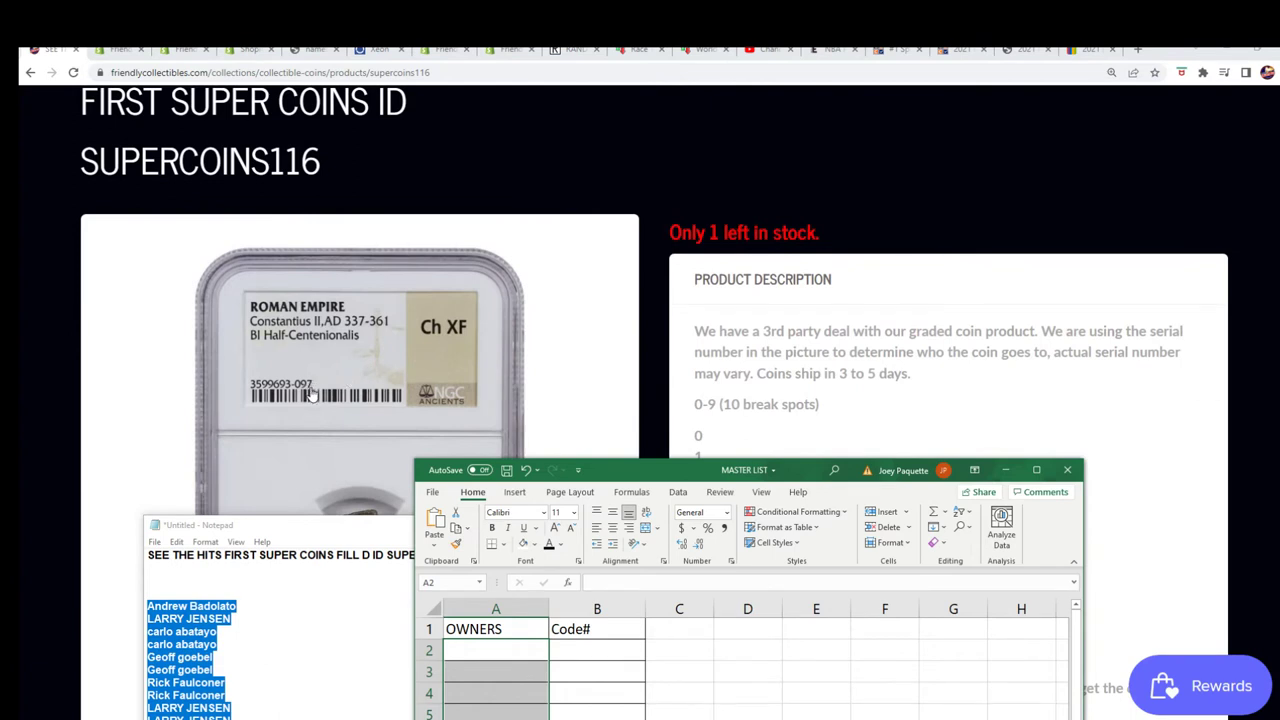
scroll(700, 405, "down", 2)
scroll(703, 407, "up", 1)
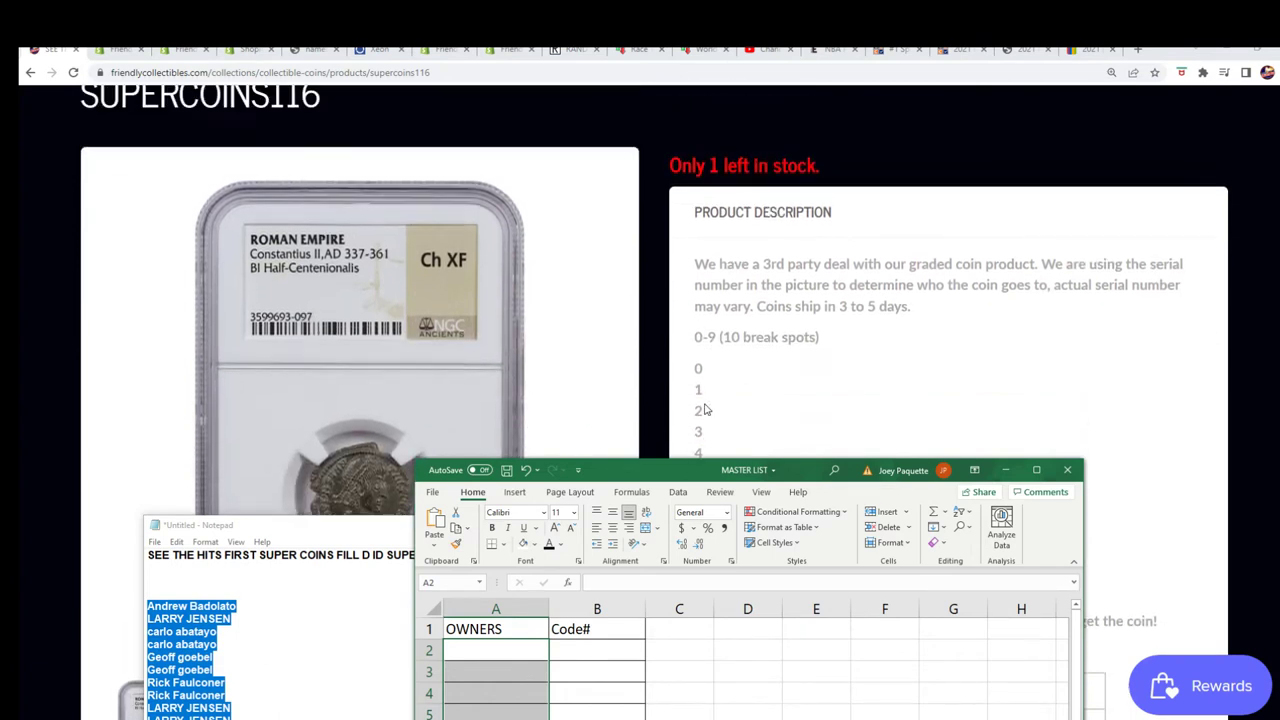
scroll(703, 408, "up", 2)
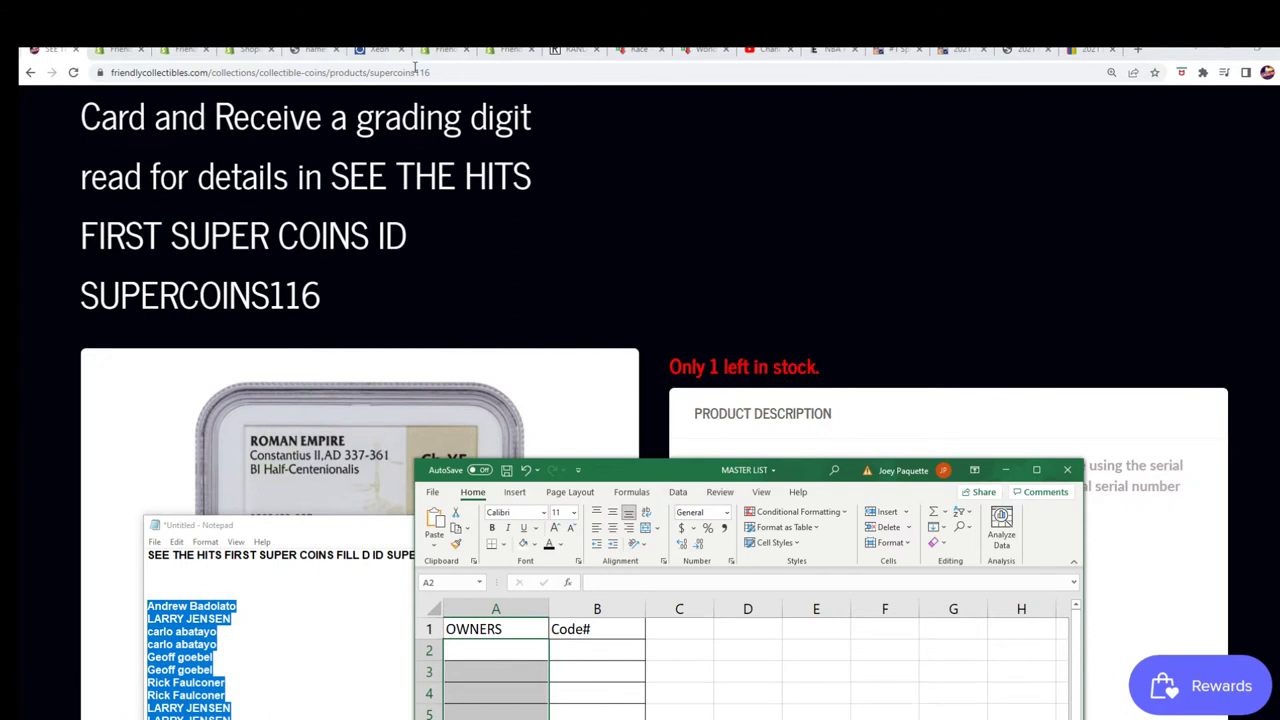
left_click(573, 53)
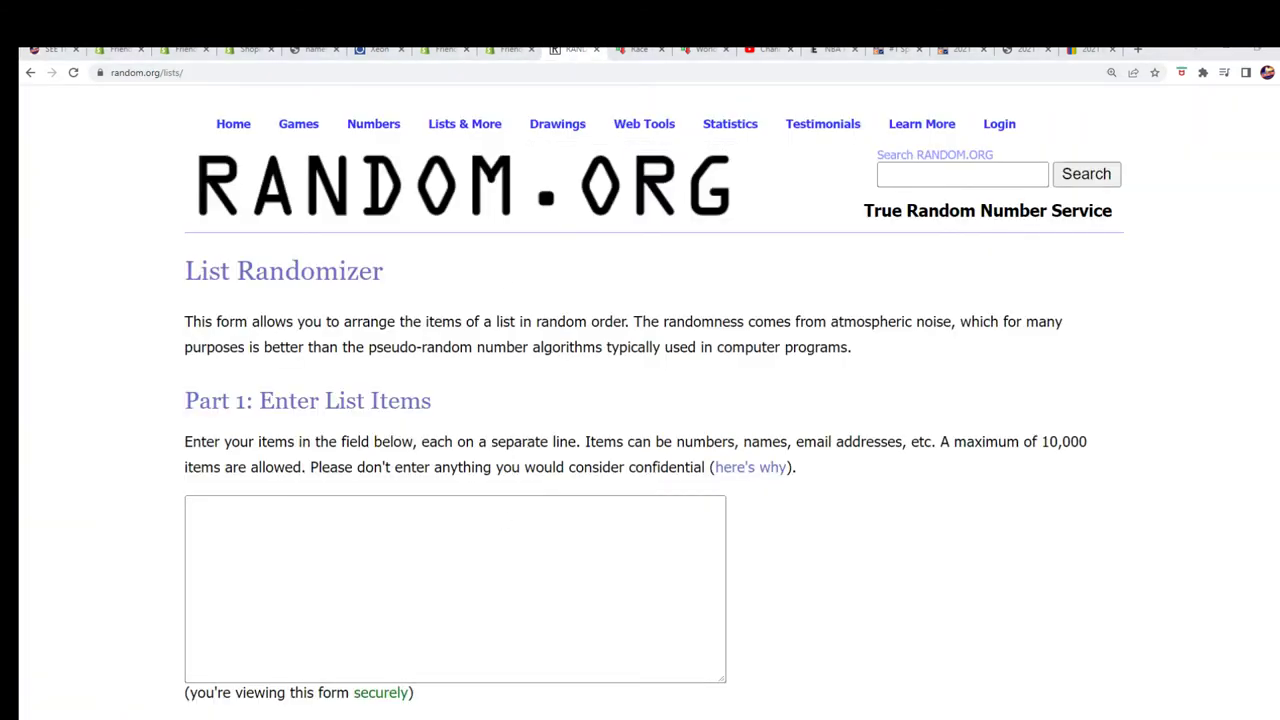
Copy the ten owner names from Notepad and paste them into the List Randomizer box.
key("alt+Tab")
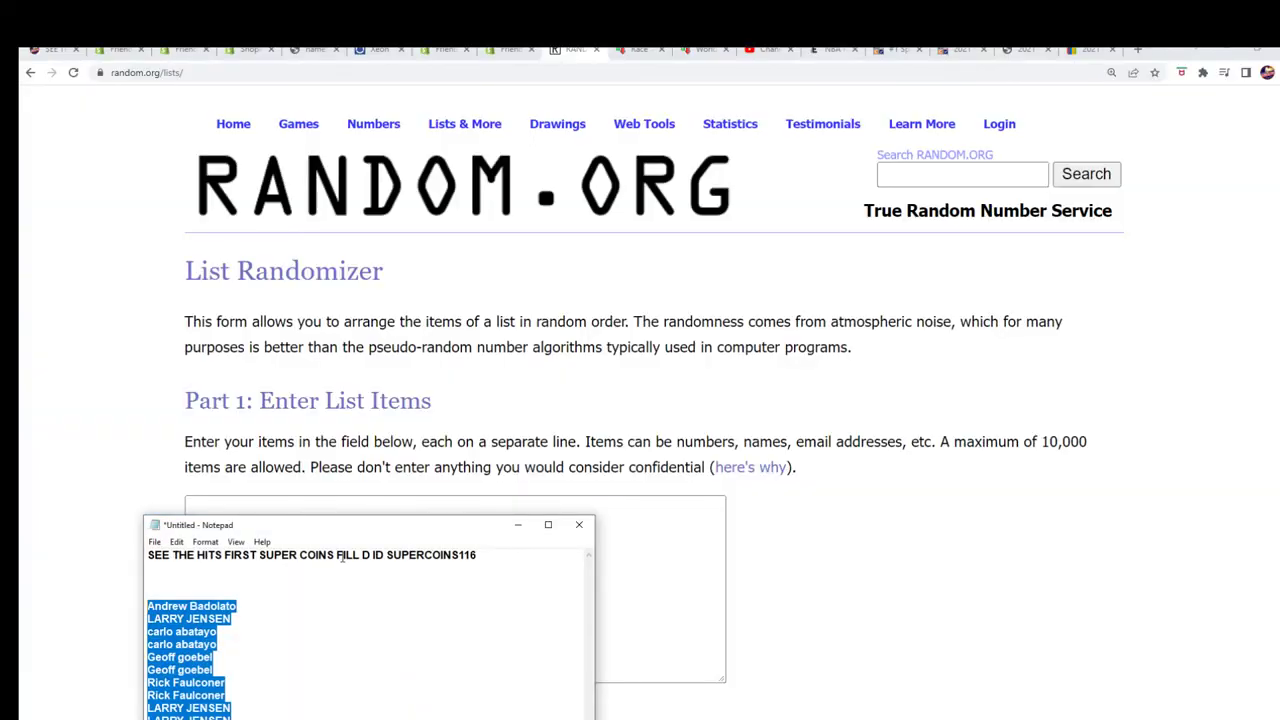
left_click_drag(350, 537, 1063, 176)
scroll(363, 403, "down", 3)
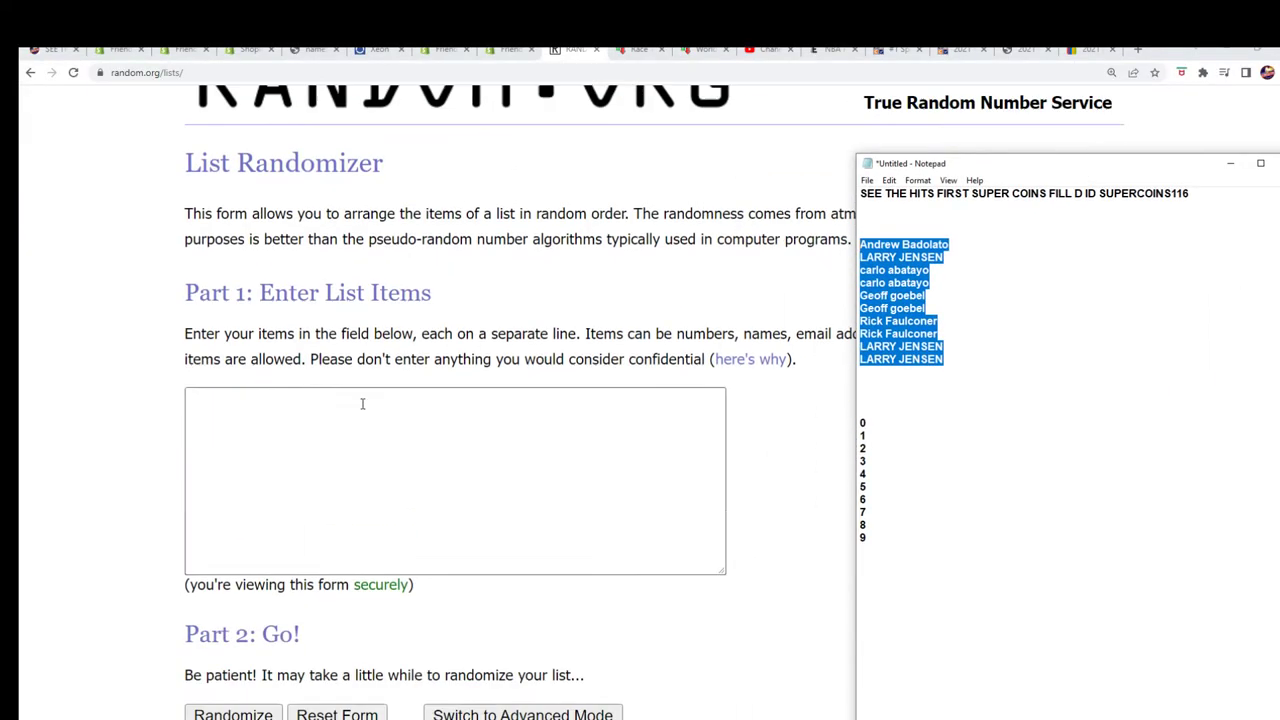
right_click(898, 300)
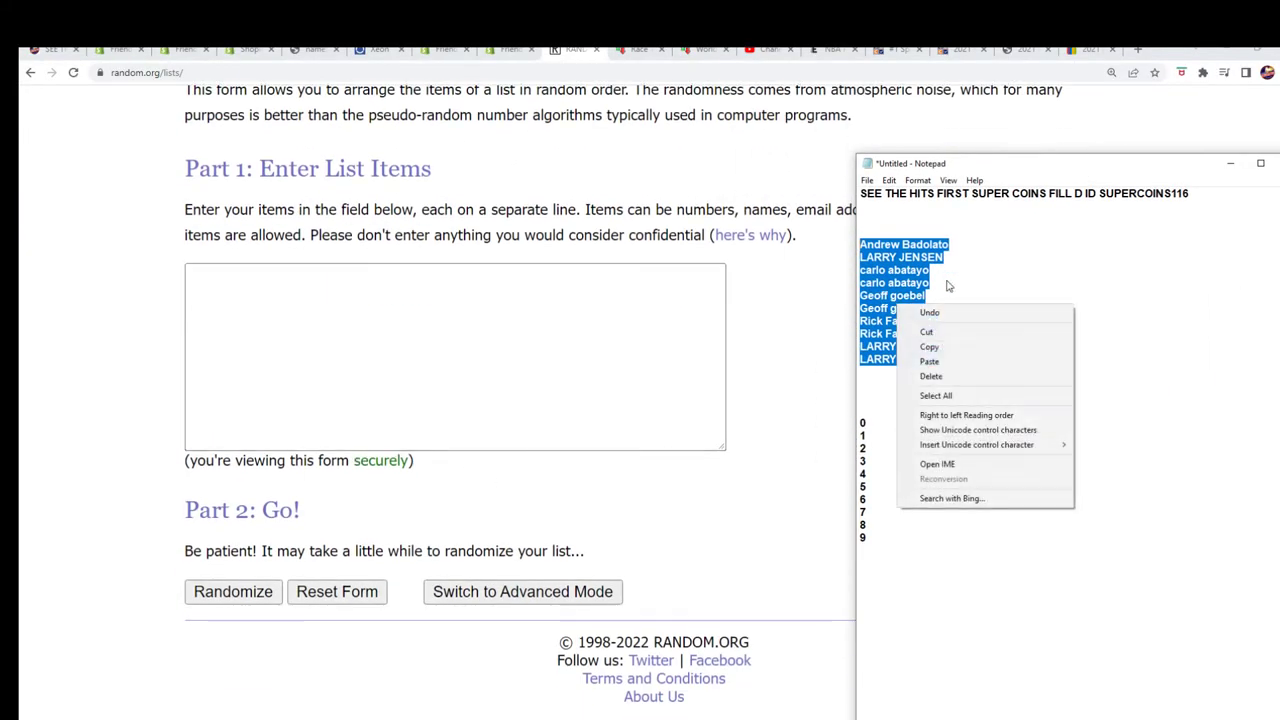
left_click(930, 346)
left_click(322, 295)
right_click(272, 287)
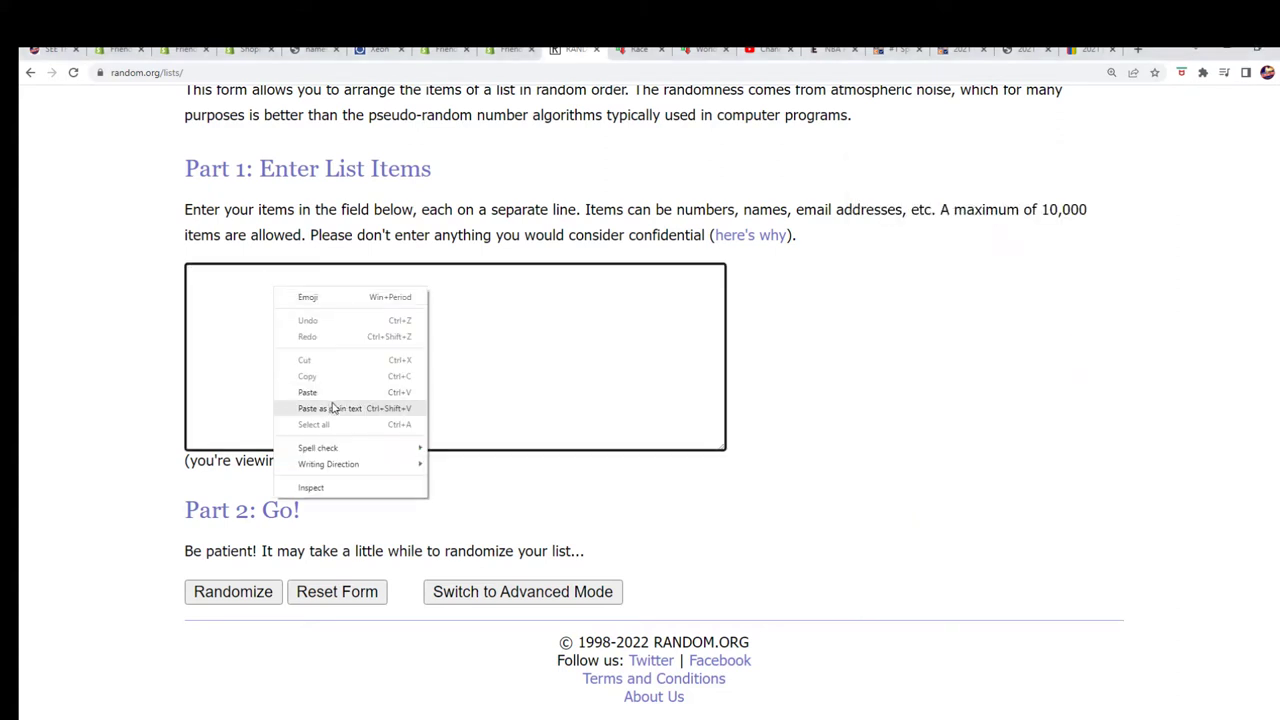
left_click(325, 391)
Randomize the owner list, then reshuffle it until seven shuffles are done.
left_click(248, 592)
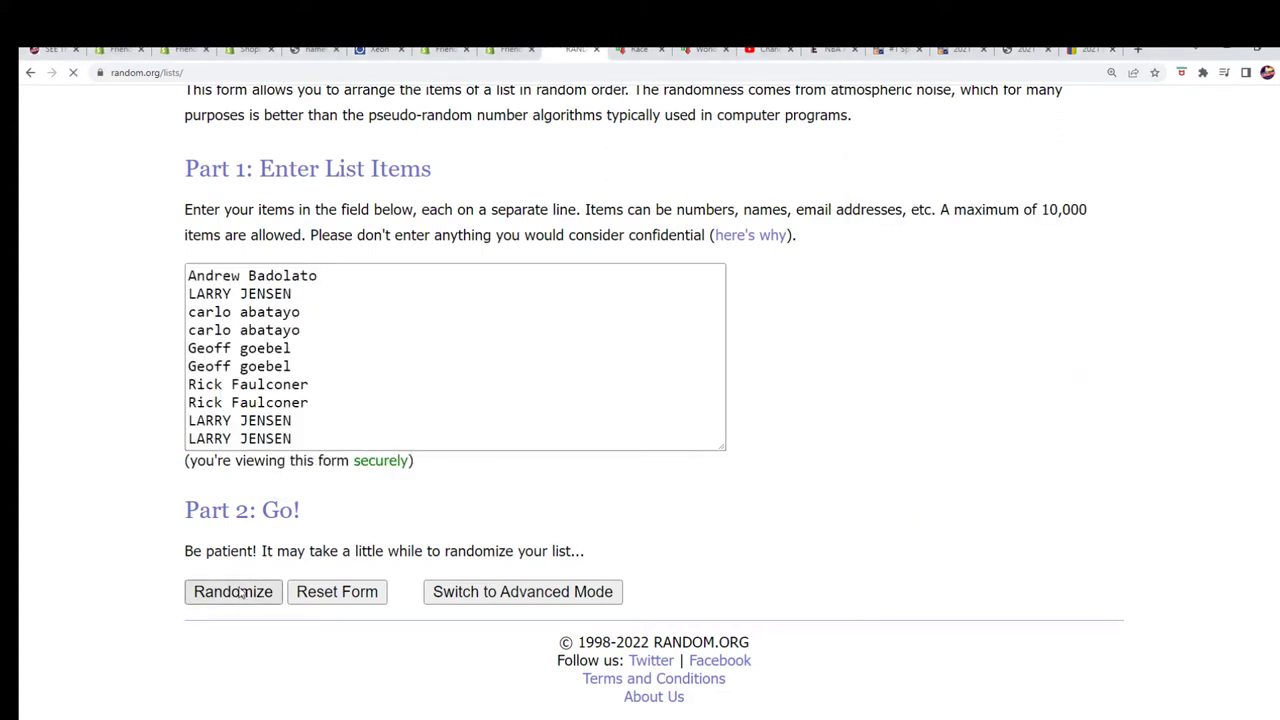
scroll(175, 565, "down", 1)
left_click(219, 596)
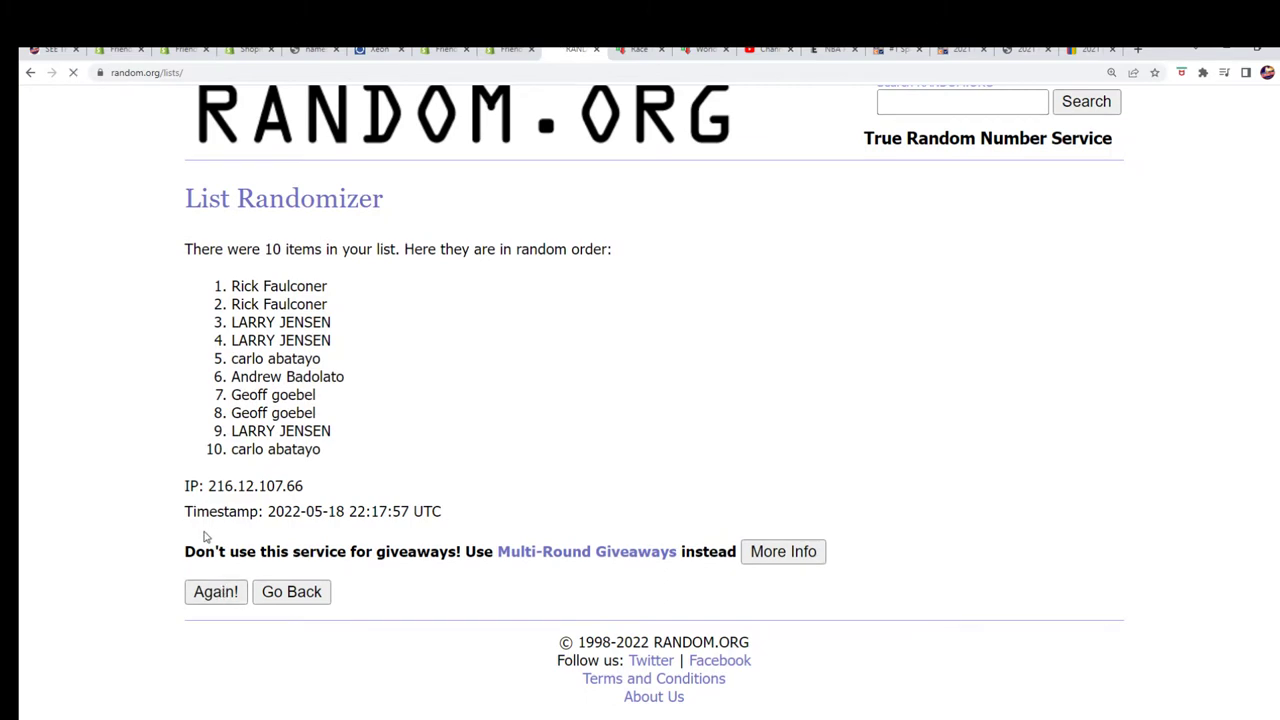
scroll(200, 540, "down", 2)
left_click(207, 596)
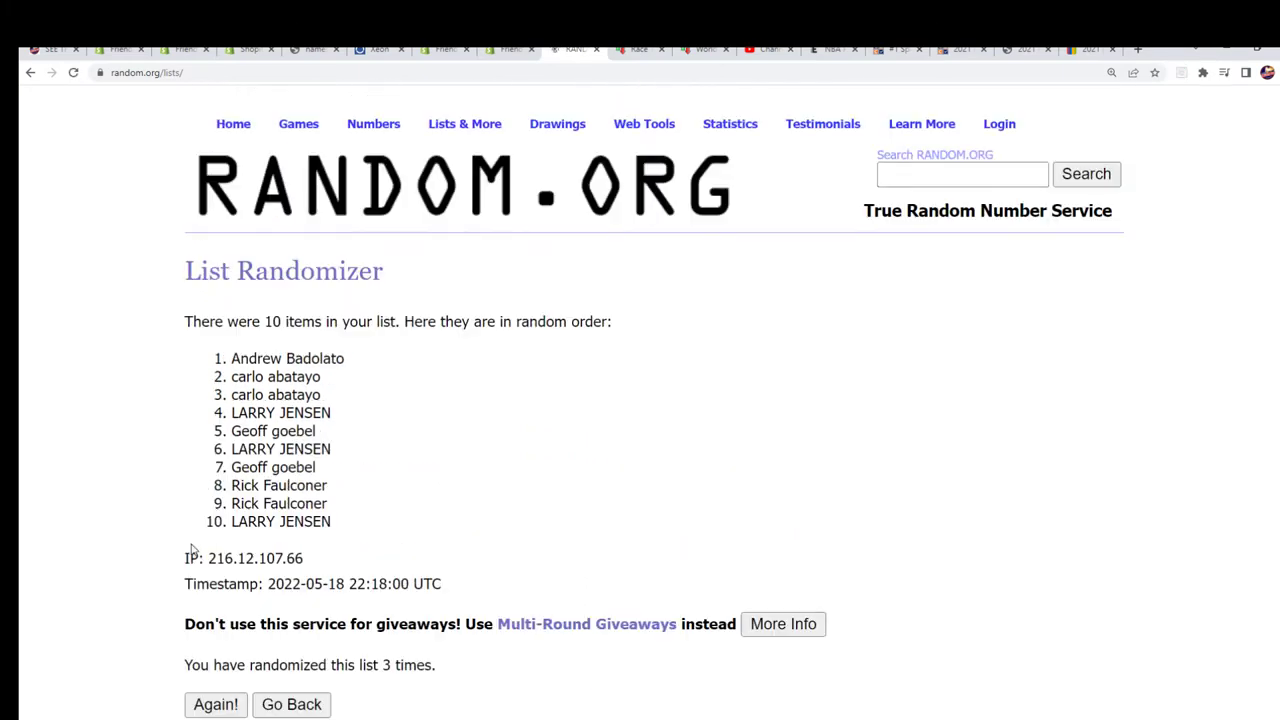
scroll(200, 575, "down", 2)
left_click(207, 590)
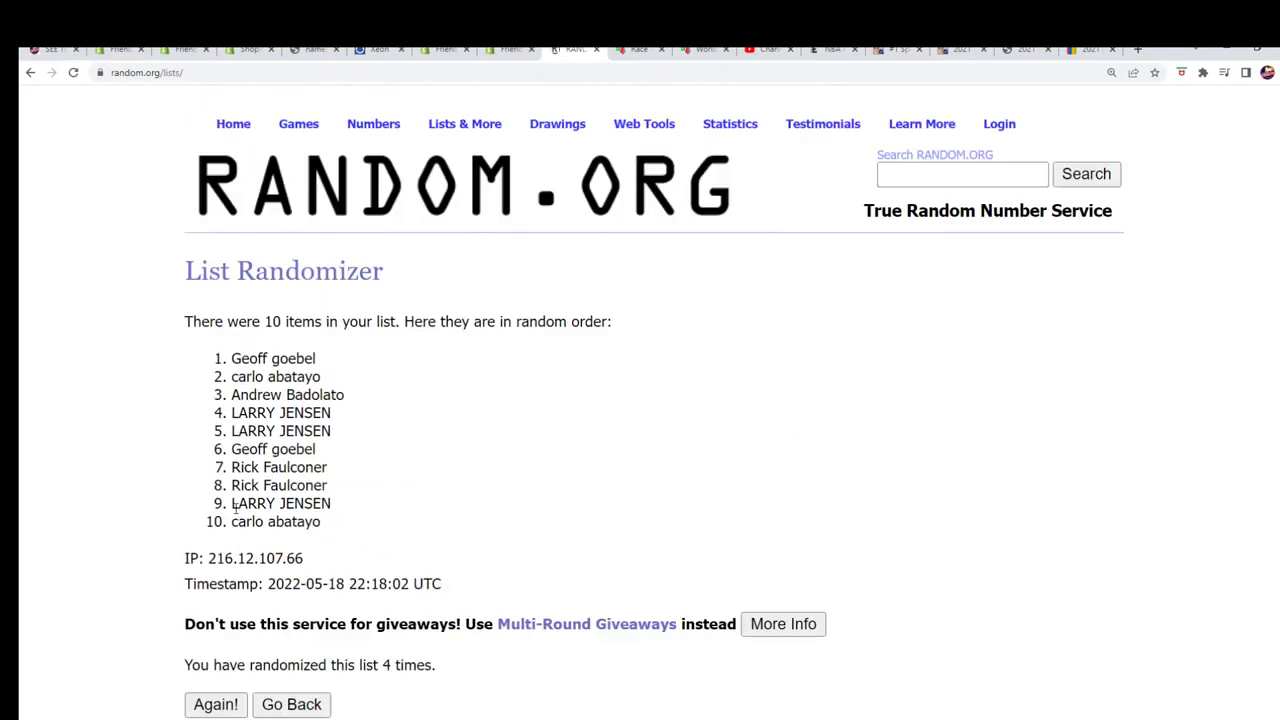
scroll(207, 590, "down", 2)
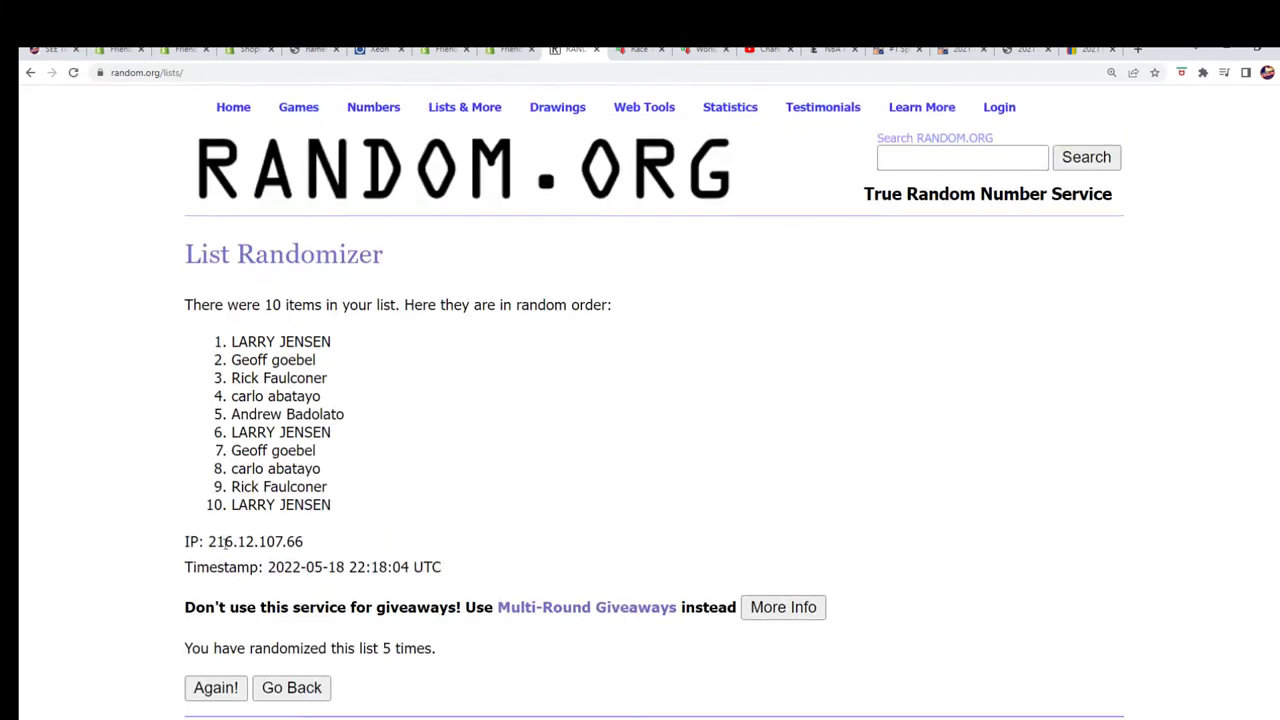
scroll(154, 600, "down", 2)
left_click(207, 590)
scroll(254, 443, "down", 2)
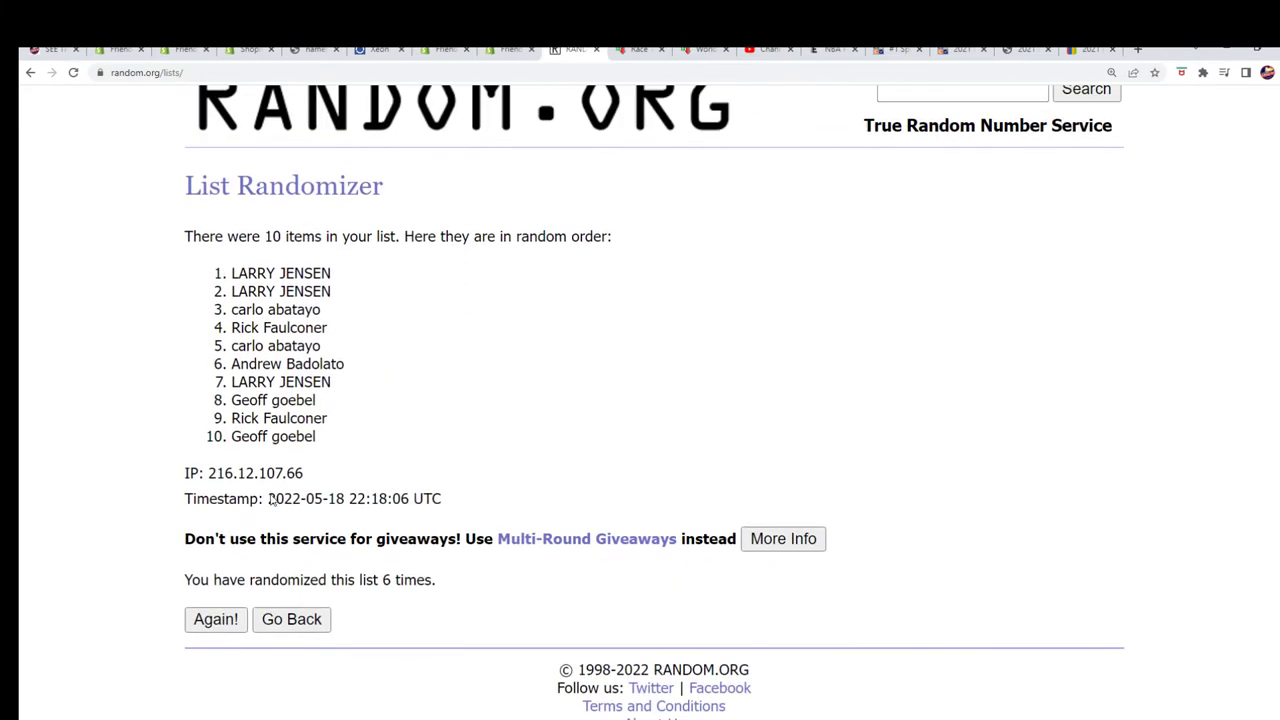
left_click(203, 594)
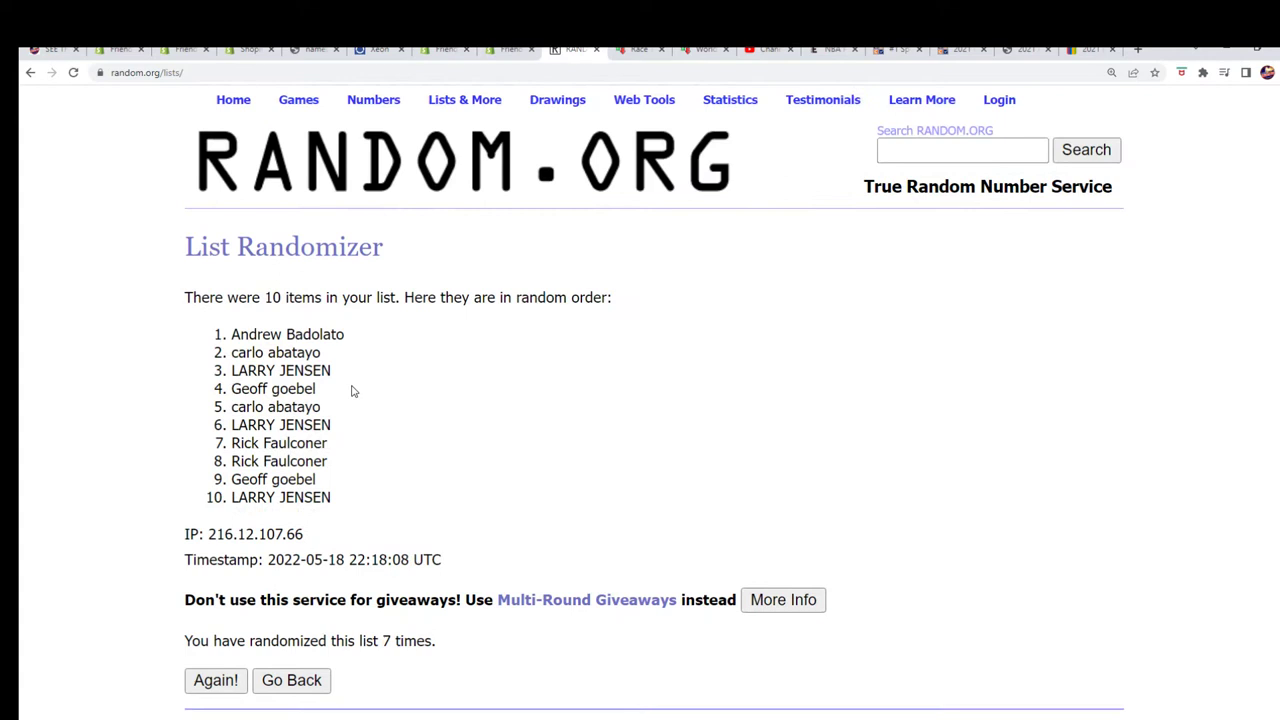
scroll(354, 391, "down", 1)
Copy the final shuffled list of ten names and switch to Excel.
left_click_drag(166, 266, 353, 458)
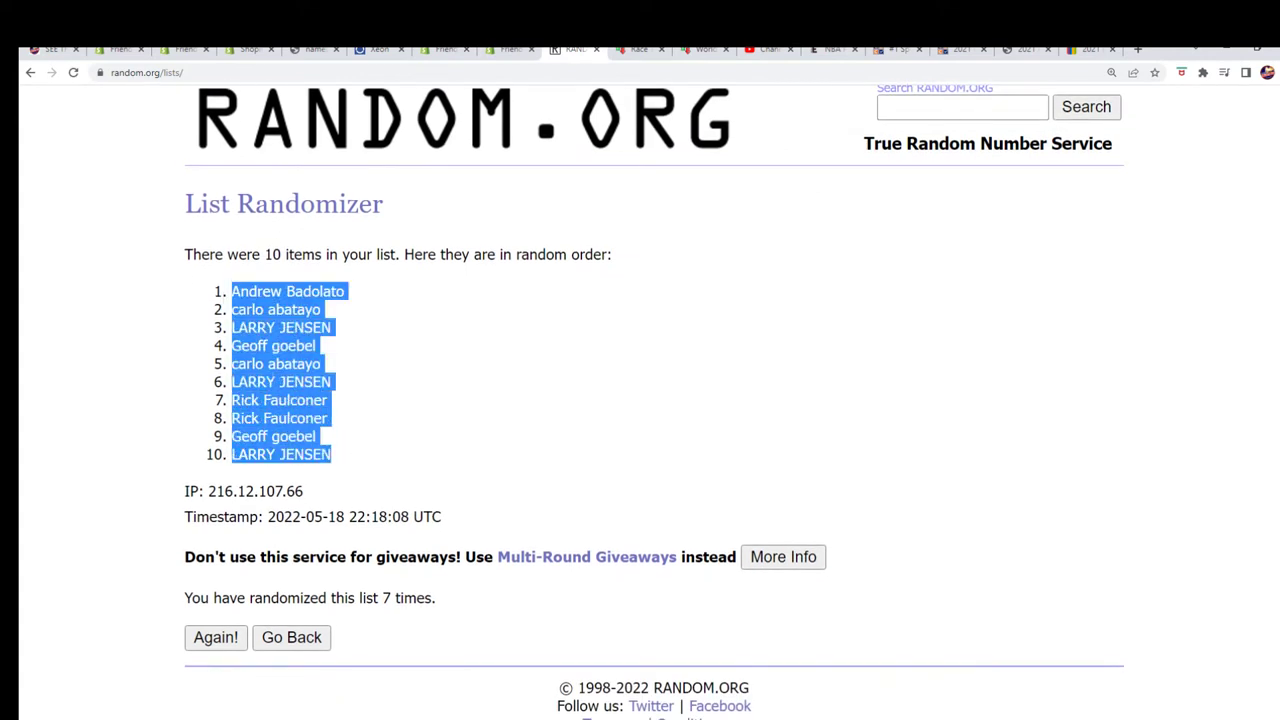
right_click(268, 375)
left_click(292, 392)
key("alt+Tab")
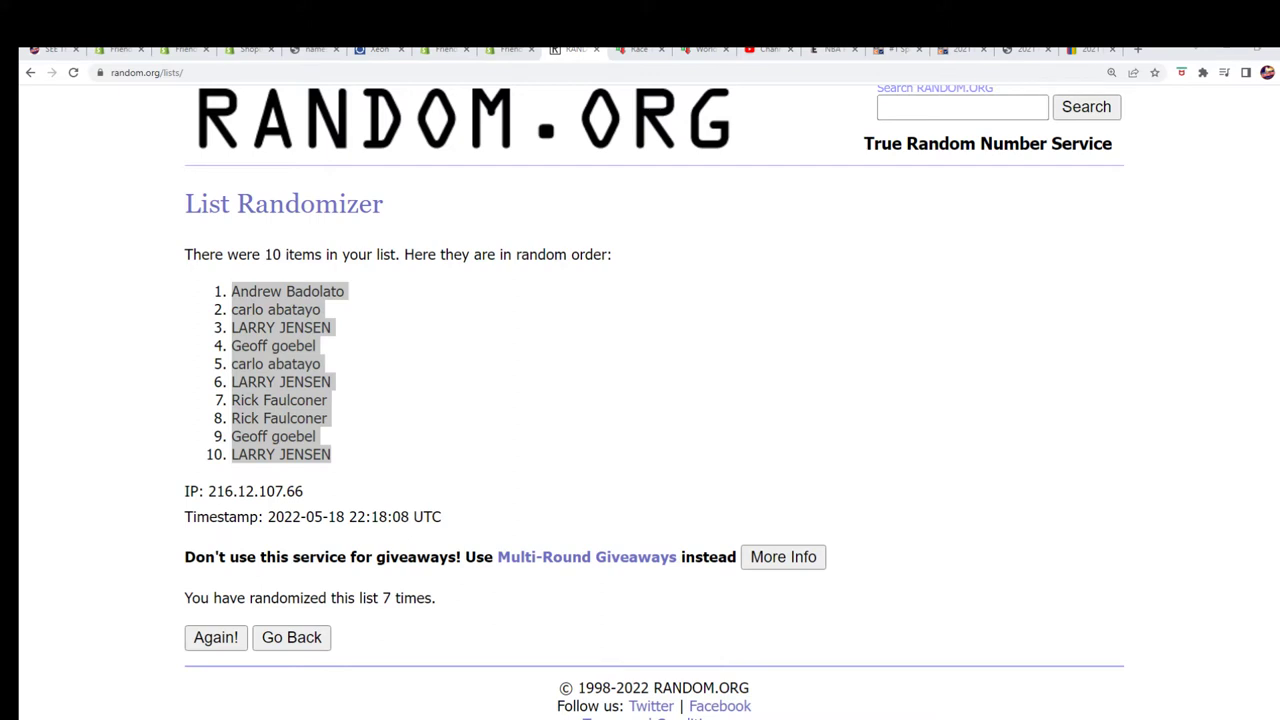
Paste the shuffled names as plain text into OWNERS cells A2:A11.
key("alt+Tab")
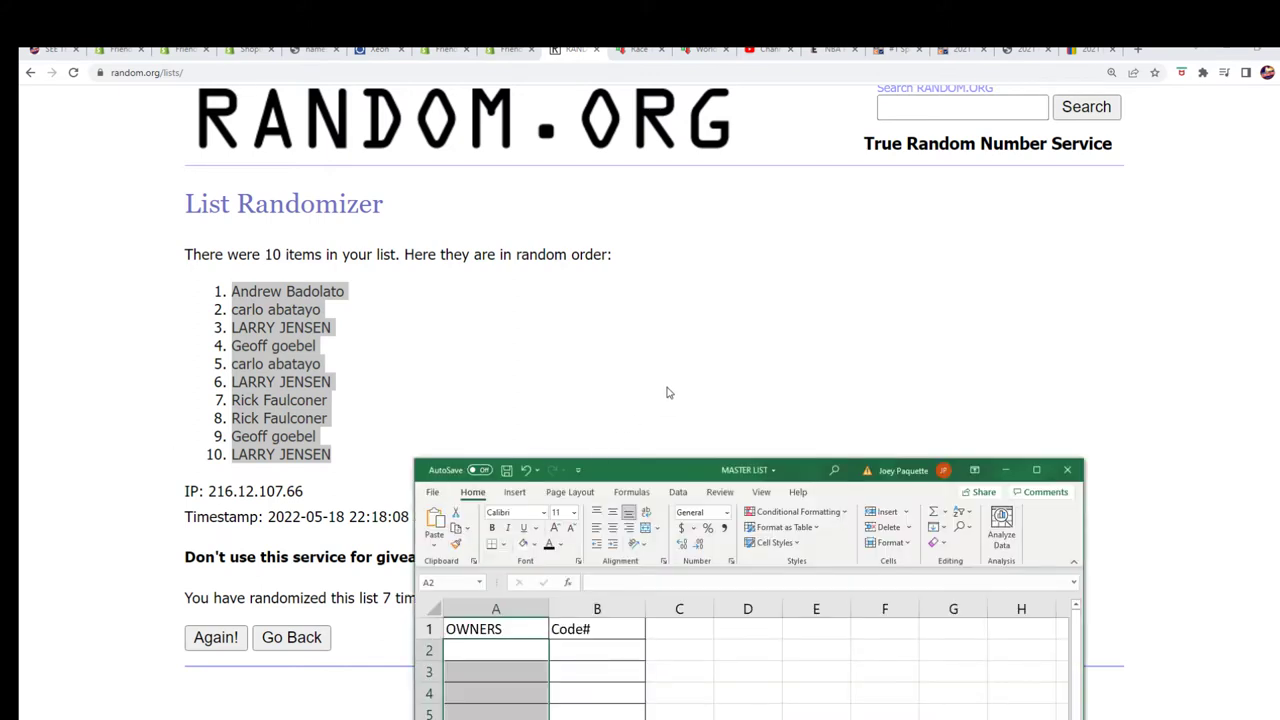
left_click_drag(692, 464, 846, 124)
left_click(616, 308)
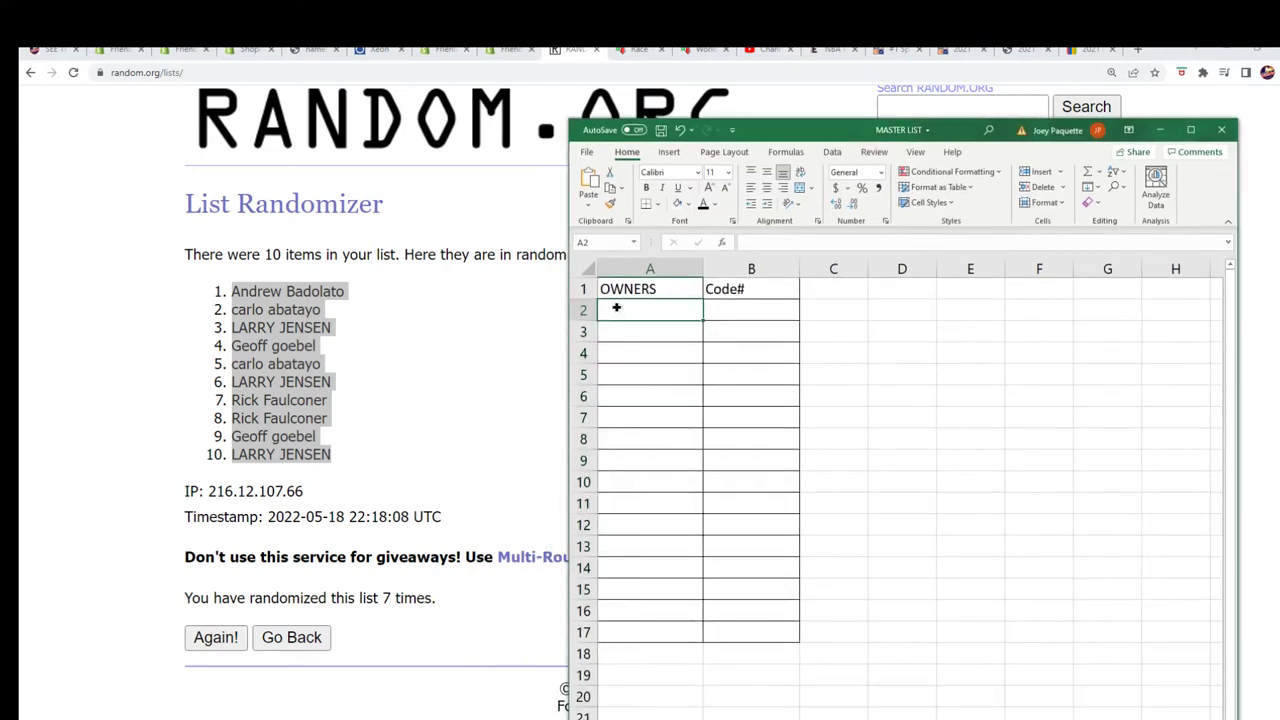
right_click(616, 308)
left_click(655, 393)
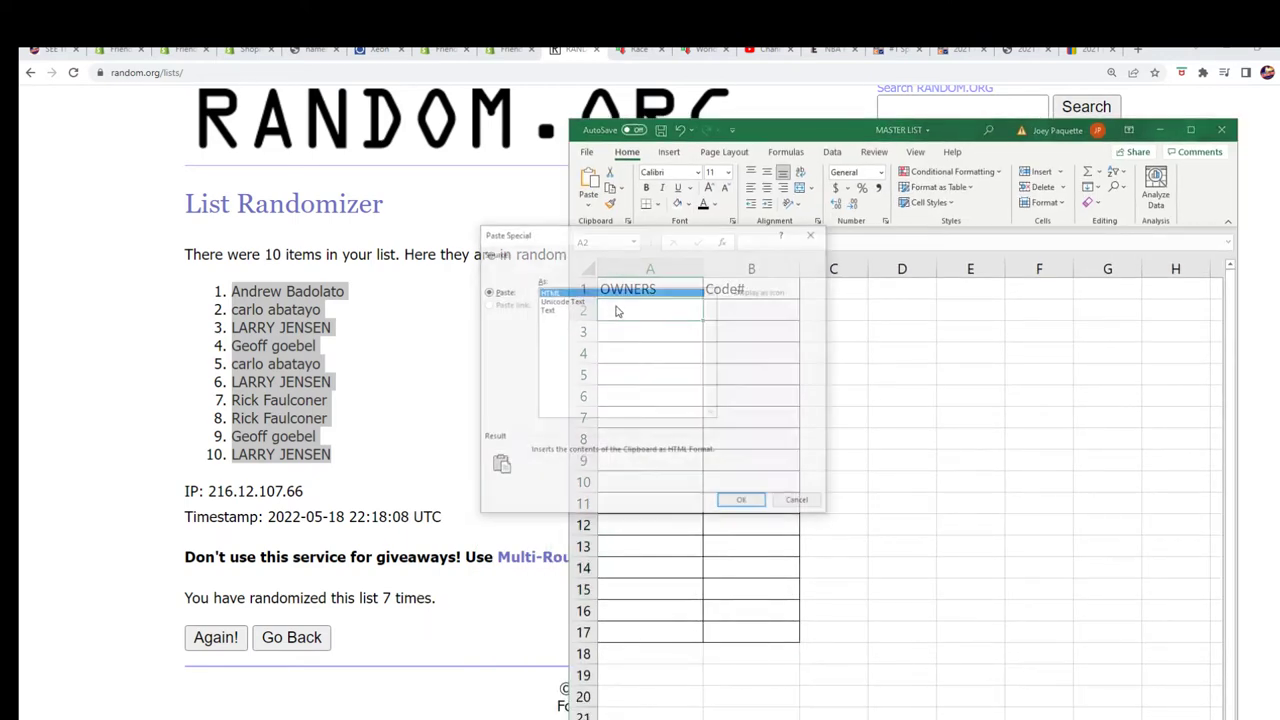
left_click(546, 310)
left_click(743, 502)
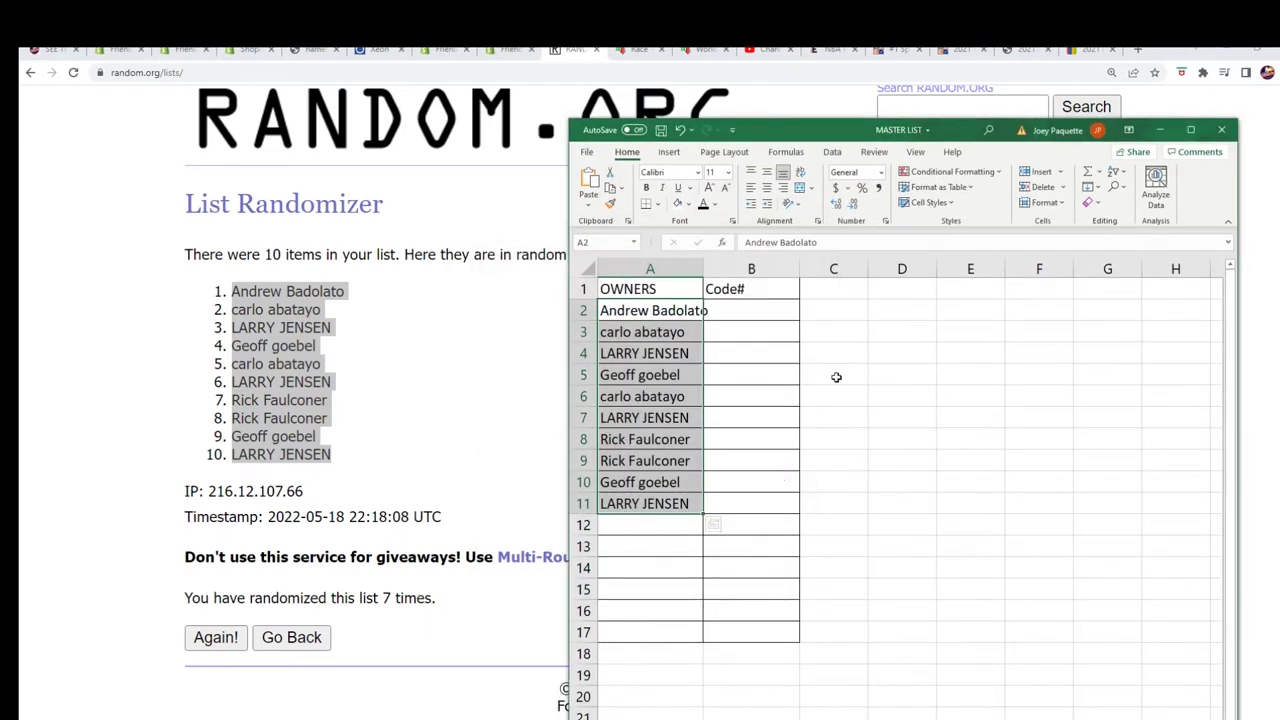
Widen column A to fit the names, select B2, and go to the Random String Generator.
left_click_drag(703, 269, 725, 269)
left_click(757, 319)
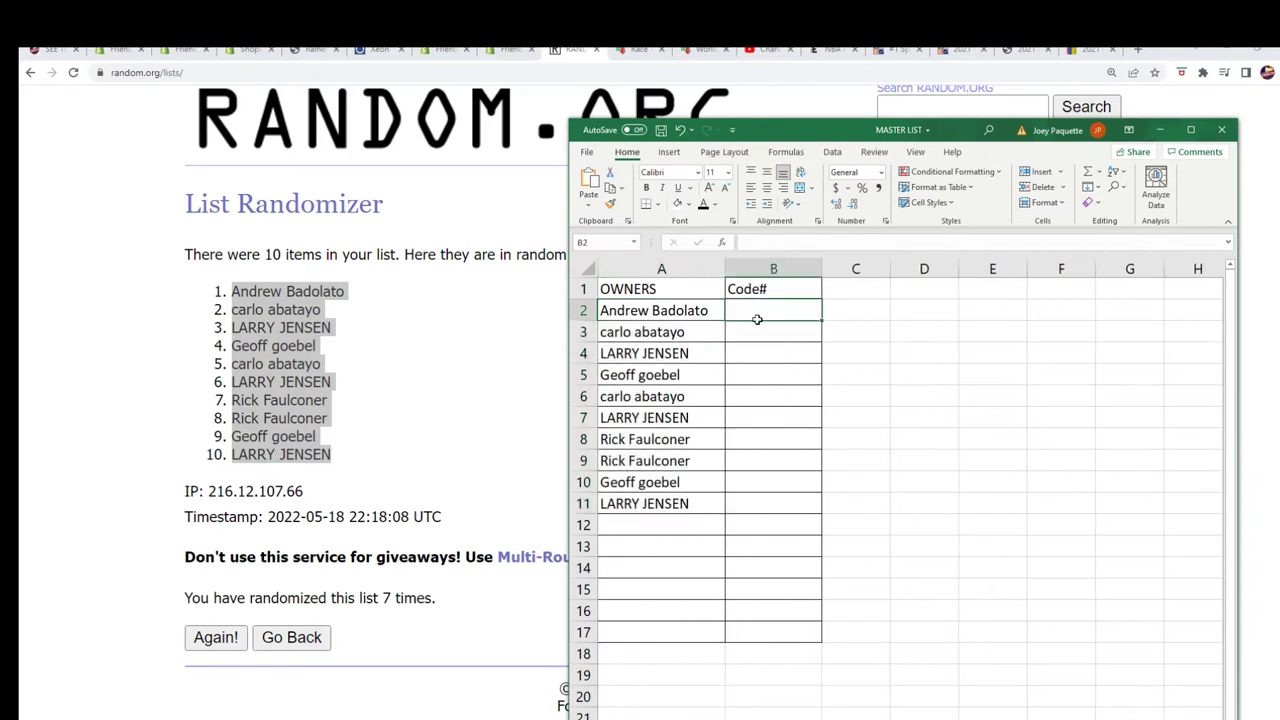
scroll(533, 370, "up", 1)
left_click(458, 171)
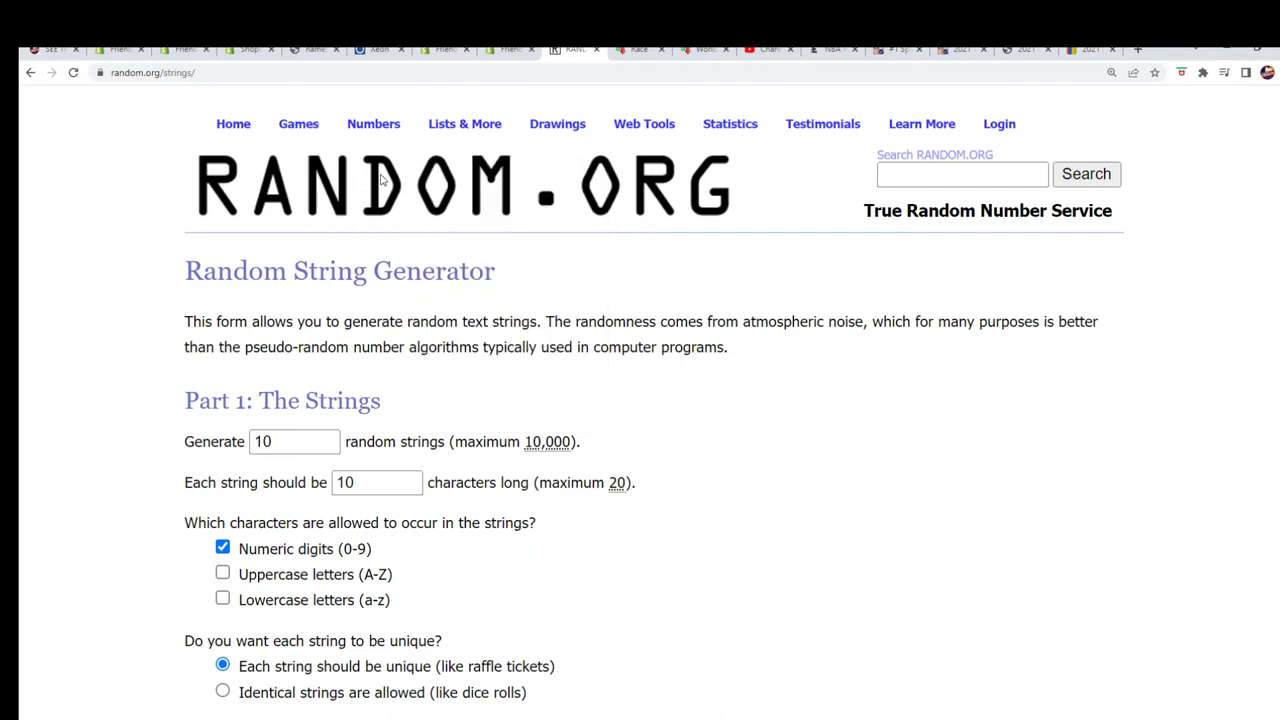
Return to the List Randomizer and paste the digits 0–9 copied from Notepad into its box.
mouse_move(465, 124)
left_click(470, 149)
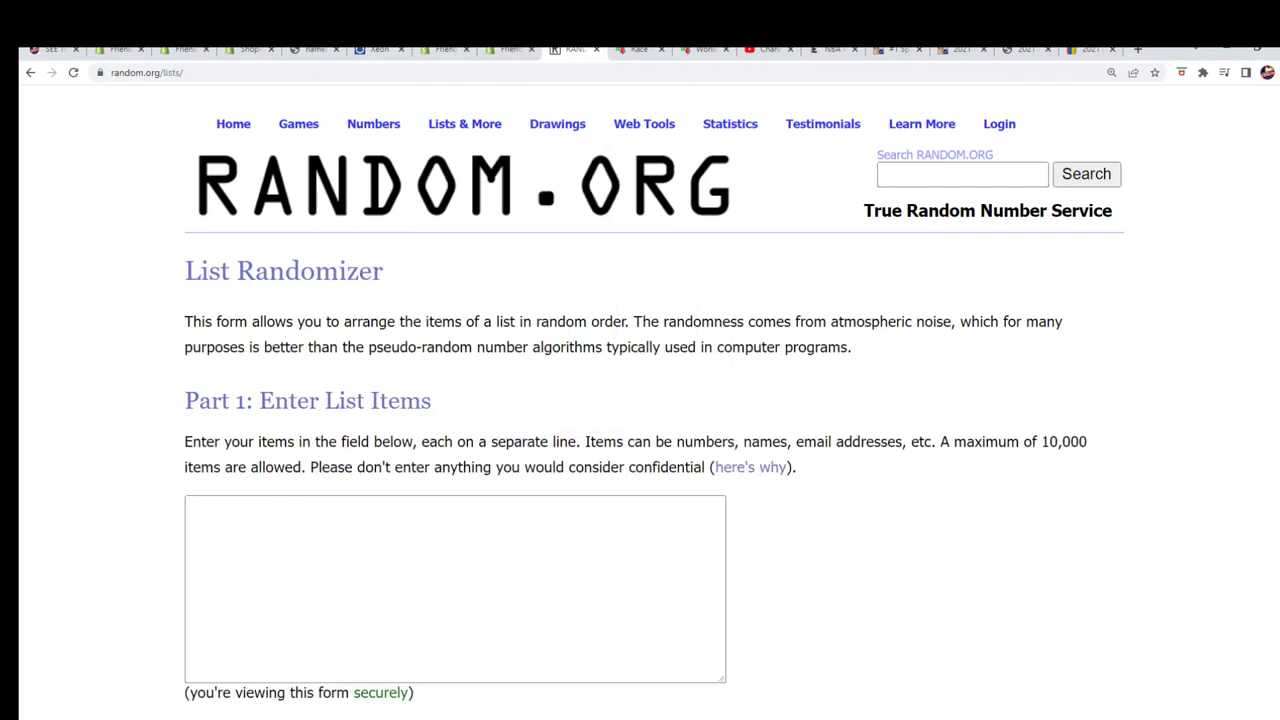
key("alt+Tab")
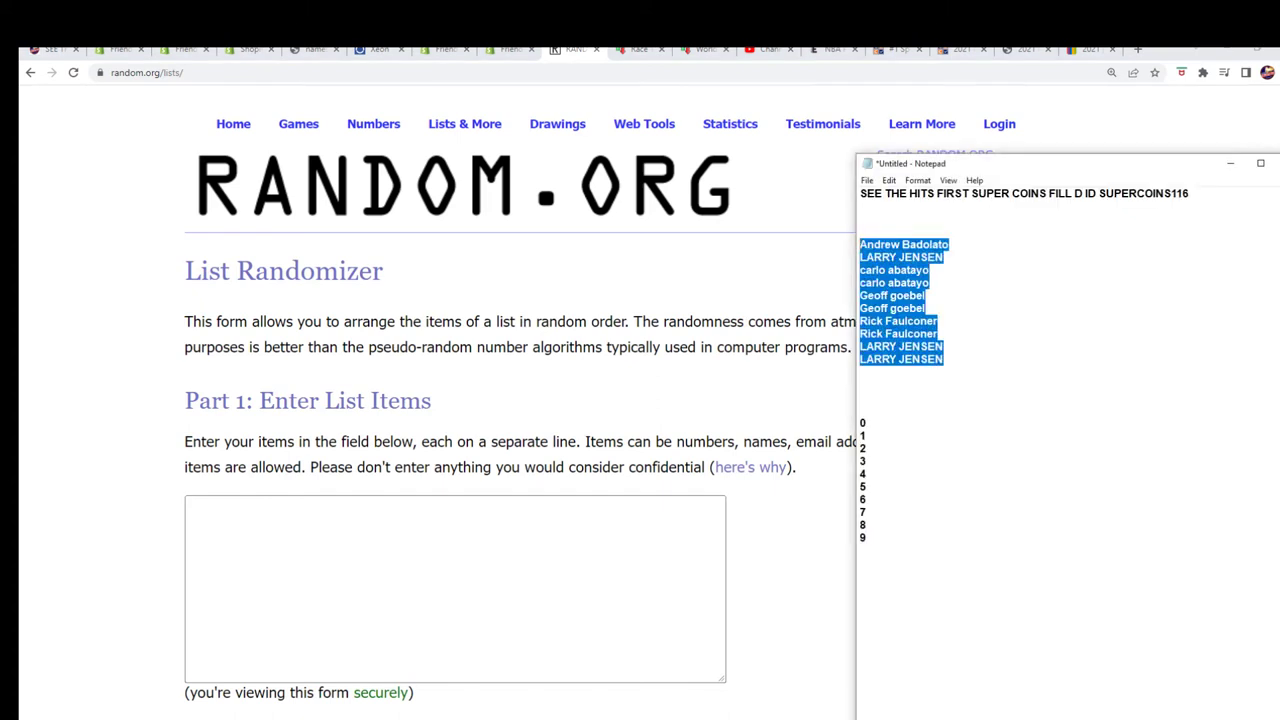
left_click(873, 537)
left_click_drag(873, 537, 862, 419)
right_click(863, 422)
left_click(893, 467)
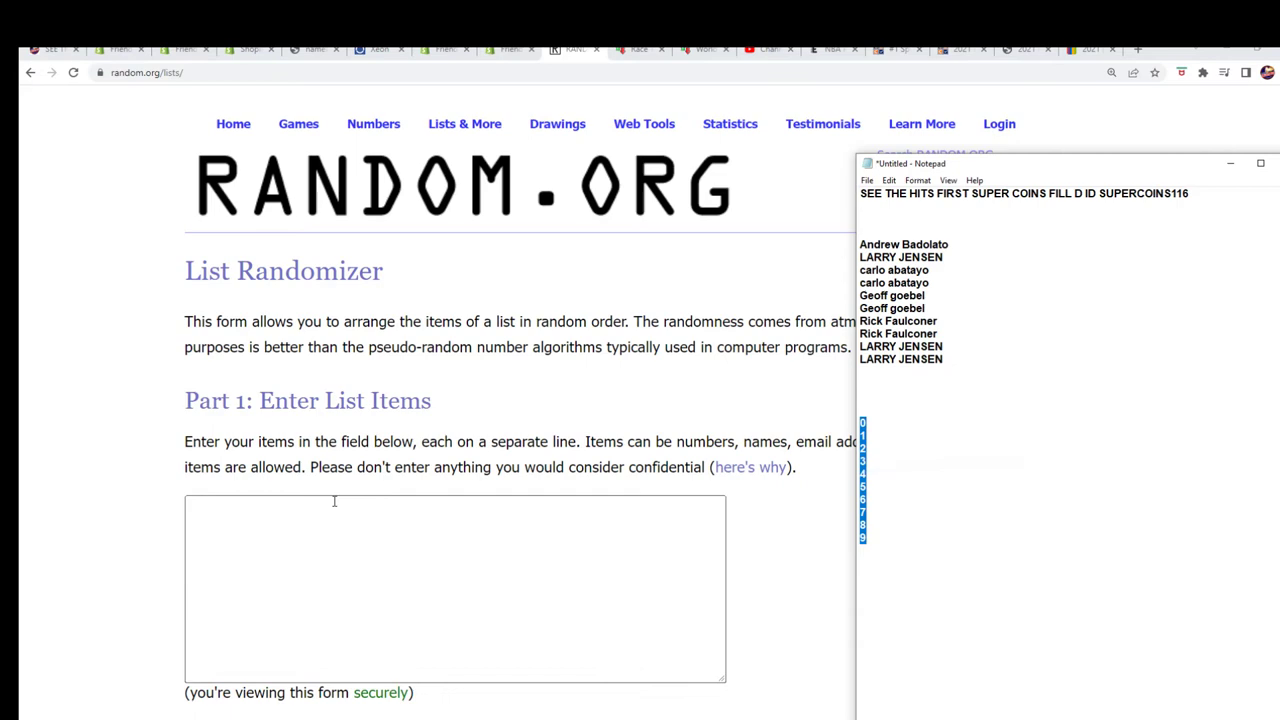
left_click(286, 517)
right_click(286, 518)
left_click(319, 623)
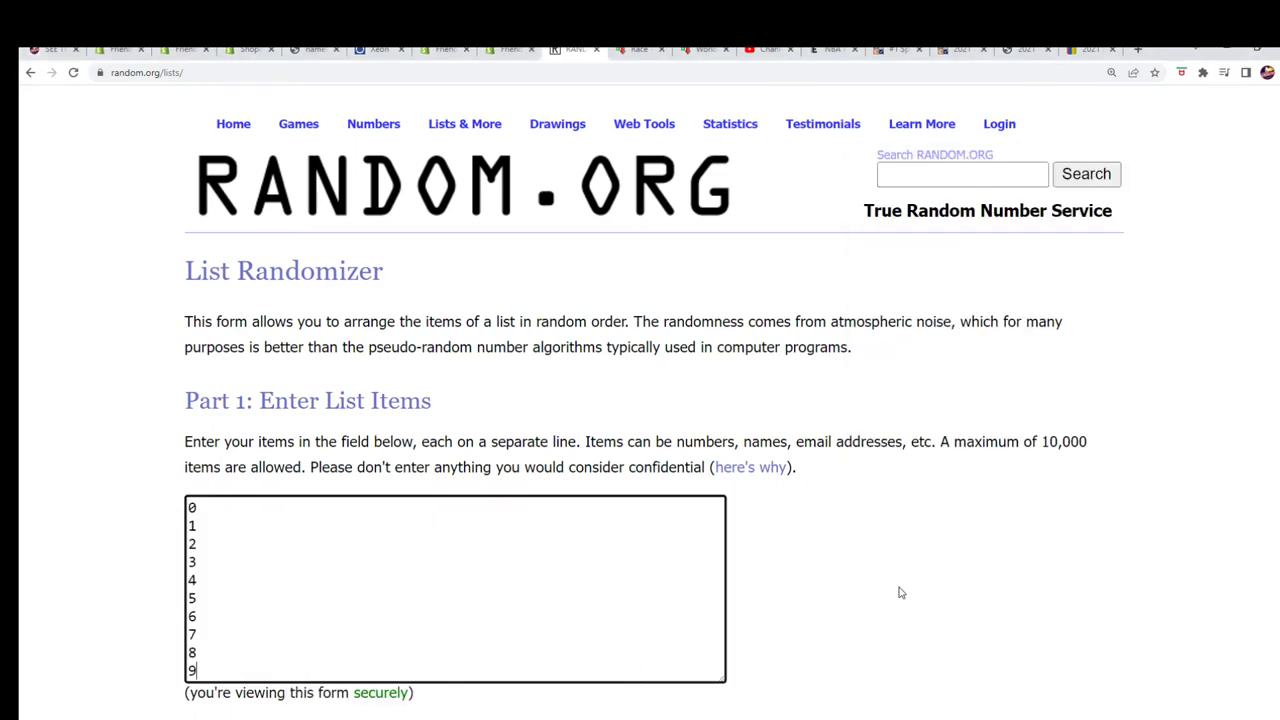
Shuffle the digits seven times and select the final order 5, 8, 2, 1, 4, 3, 0, 7, 6, 9.
scroll(754, 640, "down", 3)
left_click(225, 592)
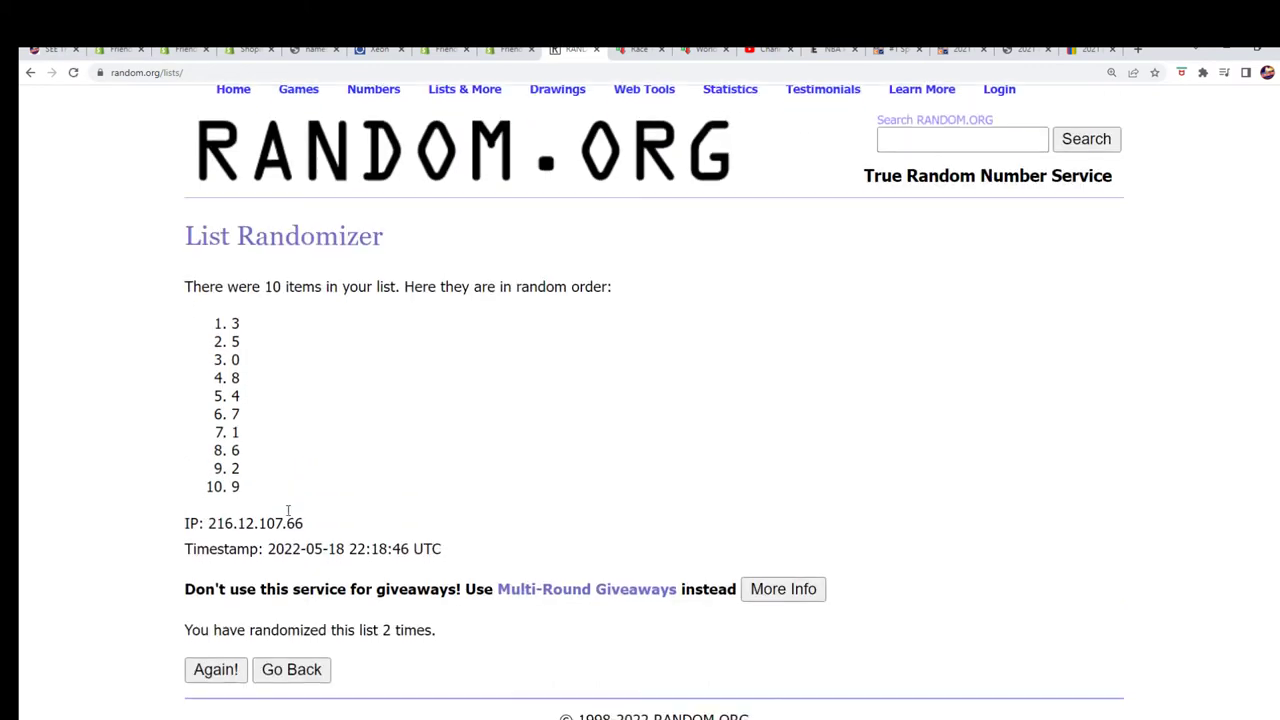
scroll(290, 514, "down", 1)
left_click(210, 595)
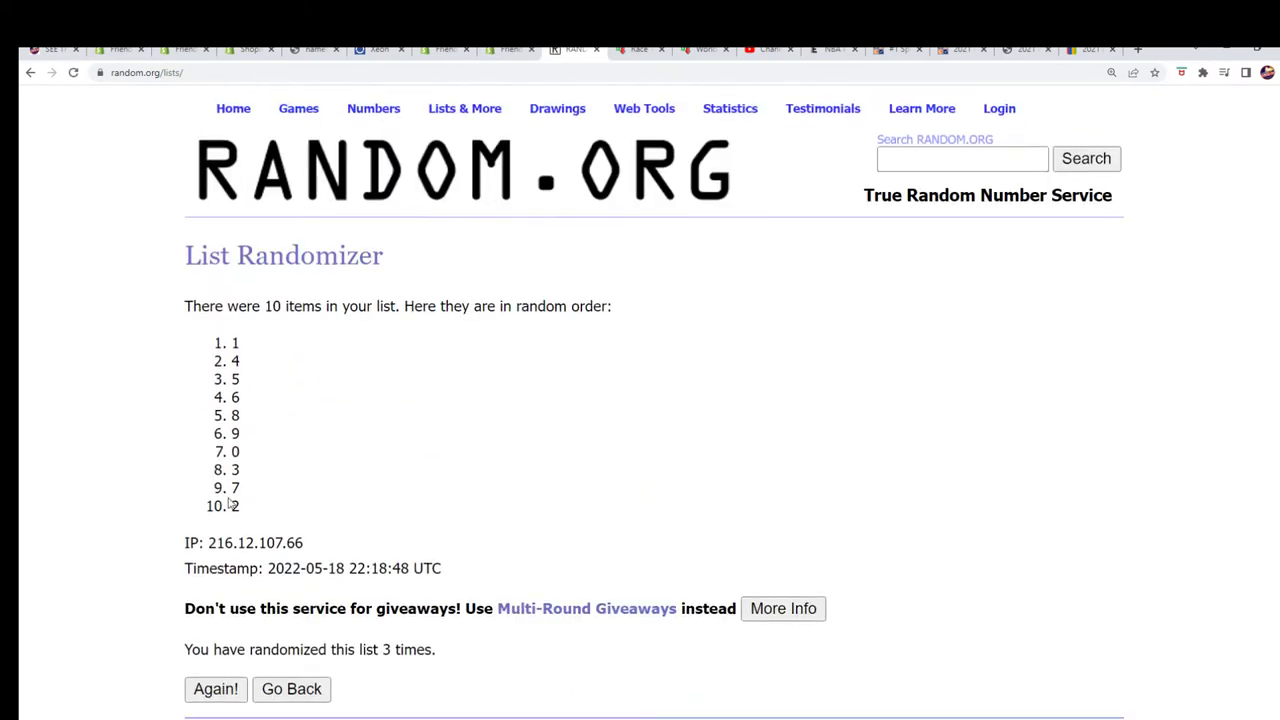
scroll(230, 505, "down", 1)
left_click(196, 588)
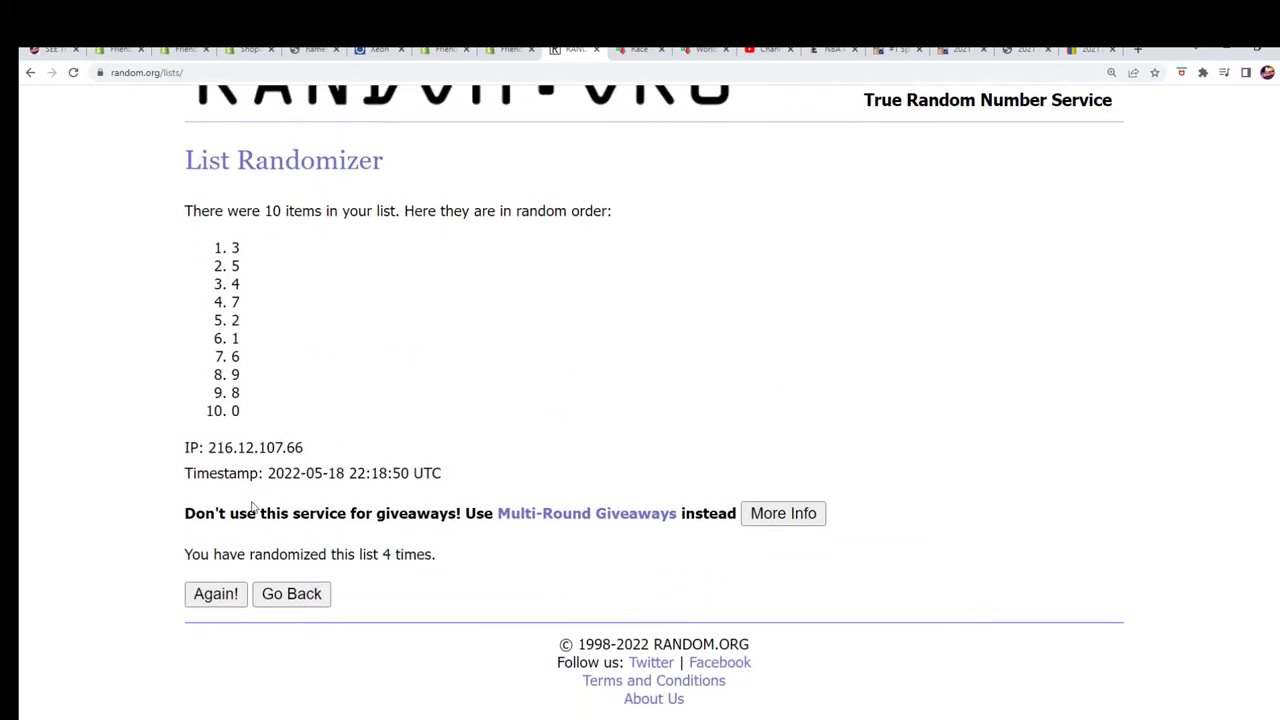
left_click(205, 592)
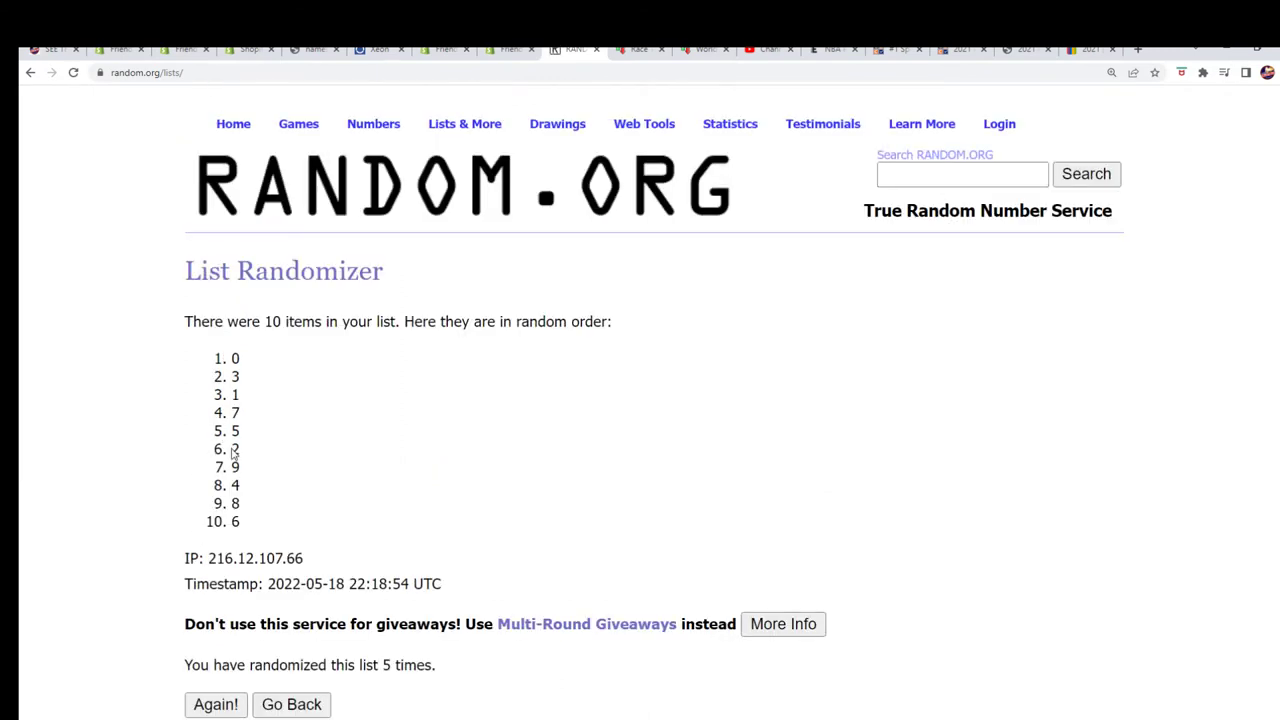
scroll(232, 453, "down", 1)
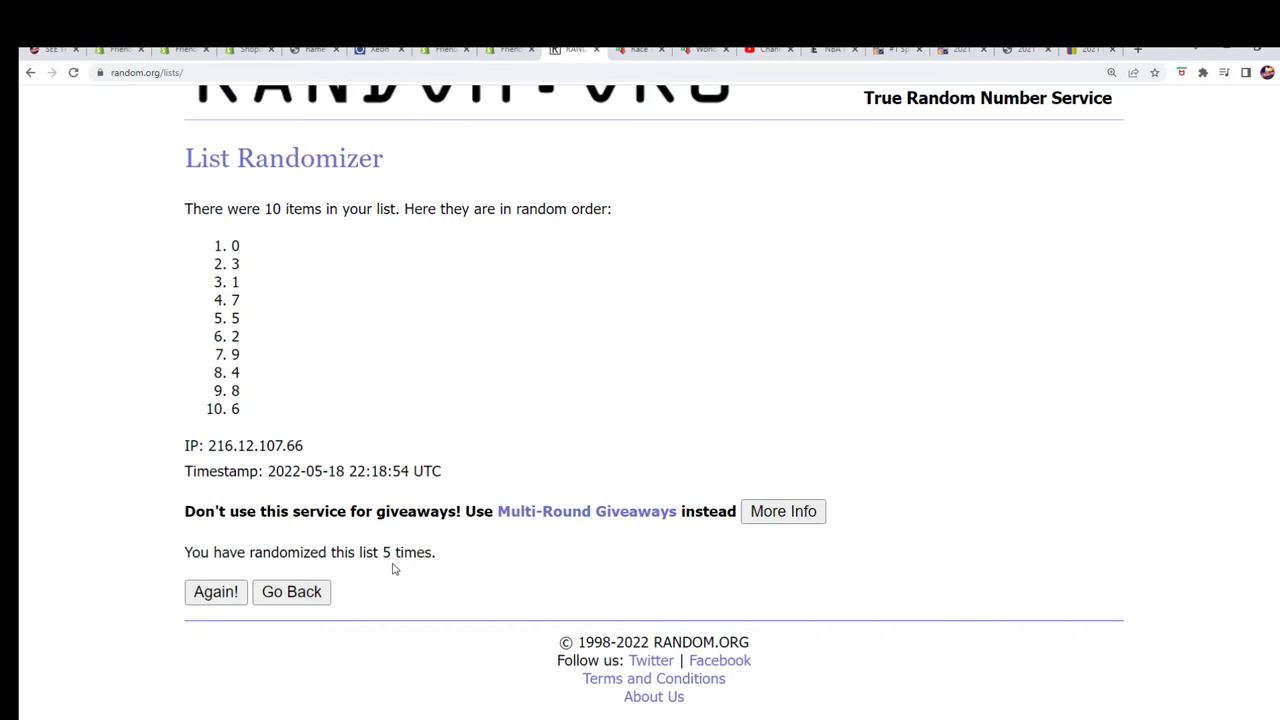
left_click(211, 591)
scroll(270, 440, "down", 1)
left_click(222, 594)
scroll(243, 300, "down", 1)
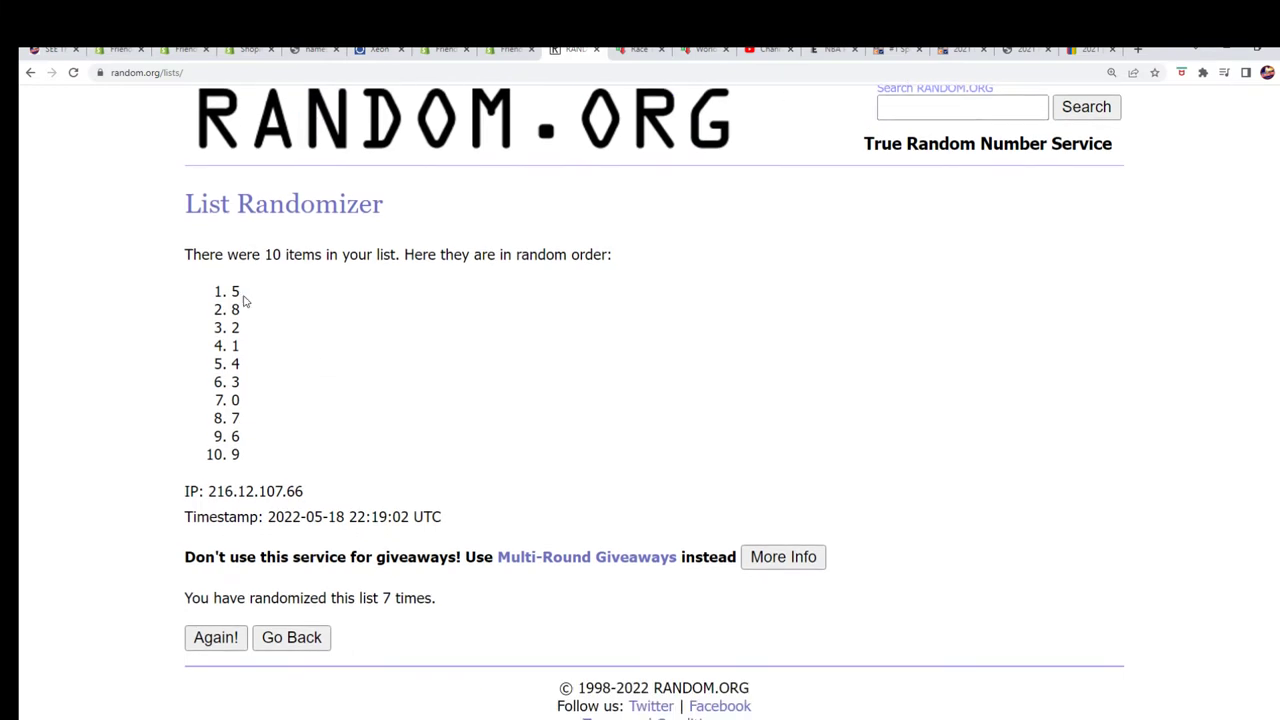
left_click_drag(243, 298, 246, 347)
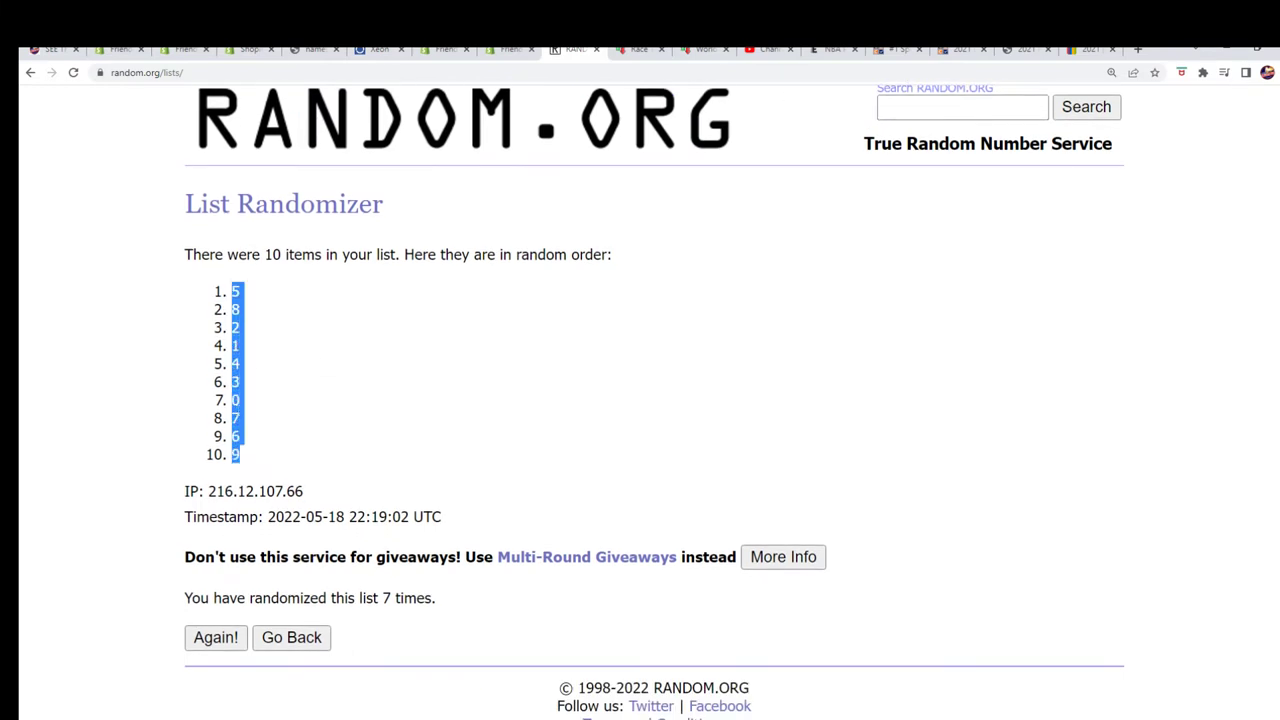
Copy the shuffled digits and paste them as plain text into Code# cells from B2.
right_click(240, 398)
left_click(253, 430)
key("alt+Tab")
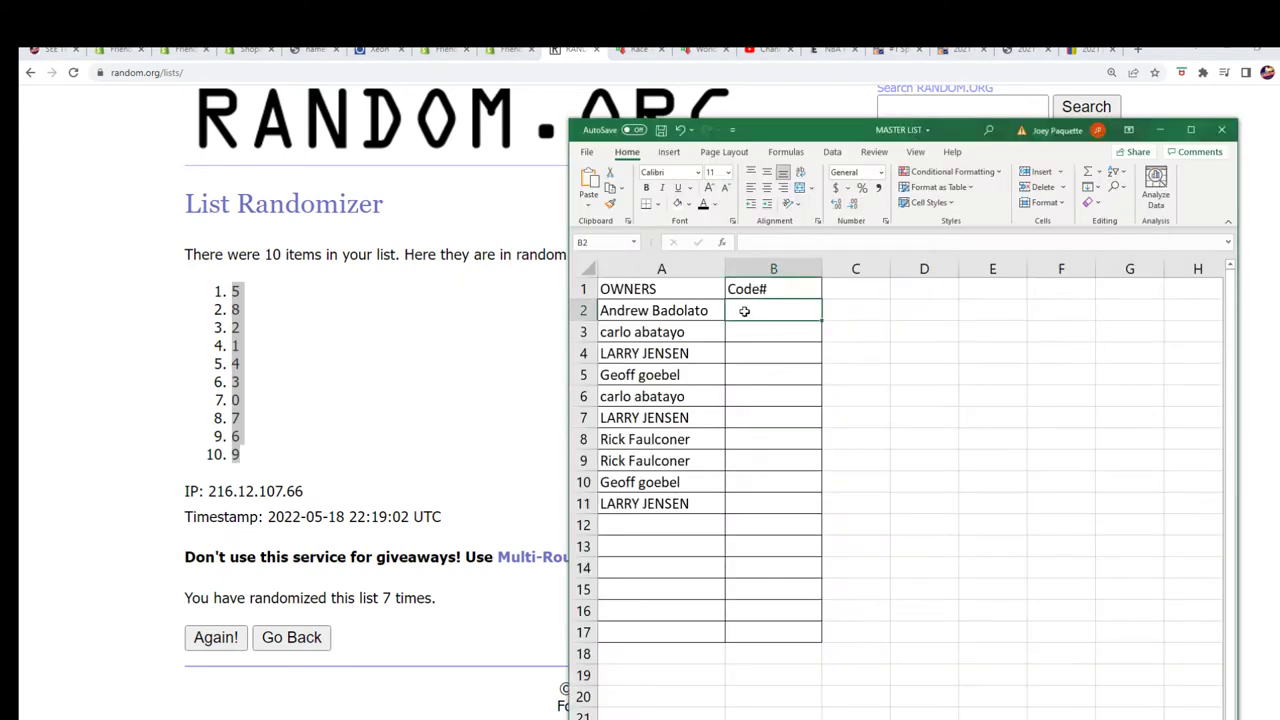
right_click(744, 311)
left_click(800, 403)
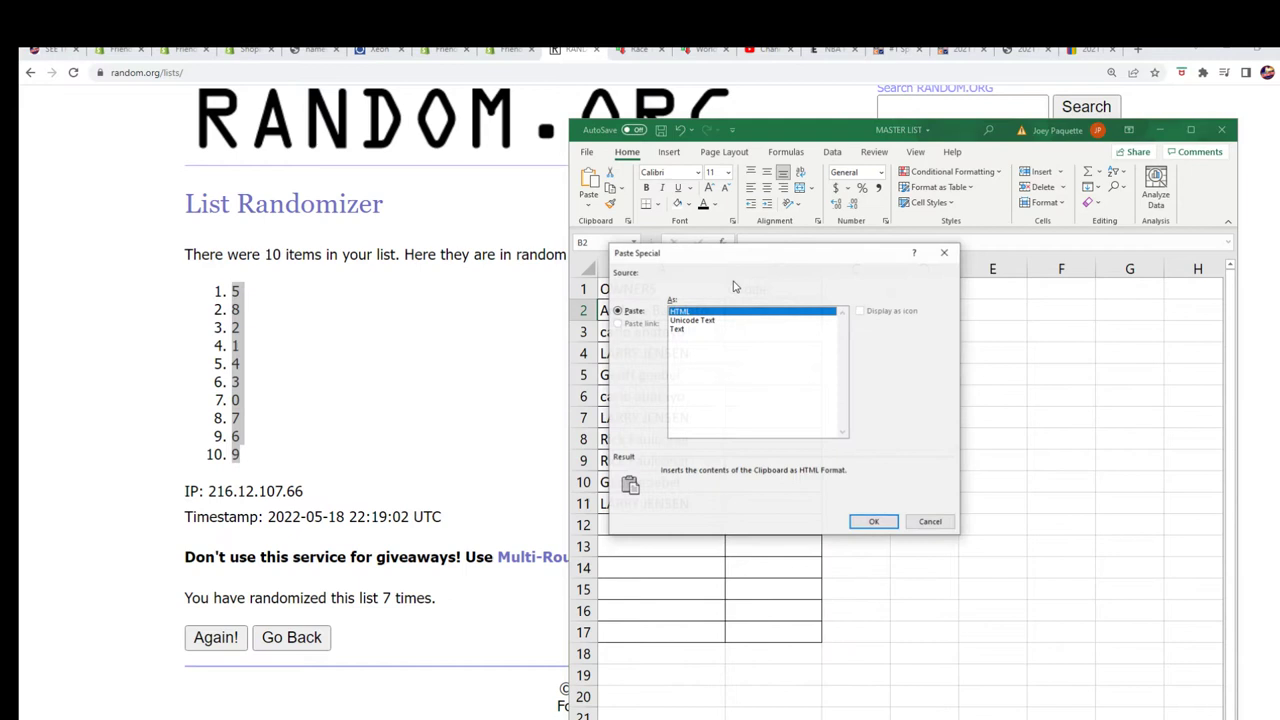
left_click(680, 329)
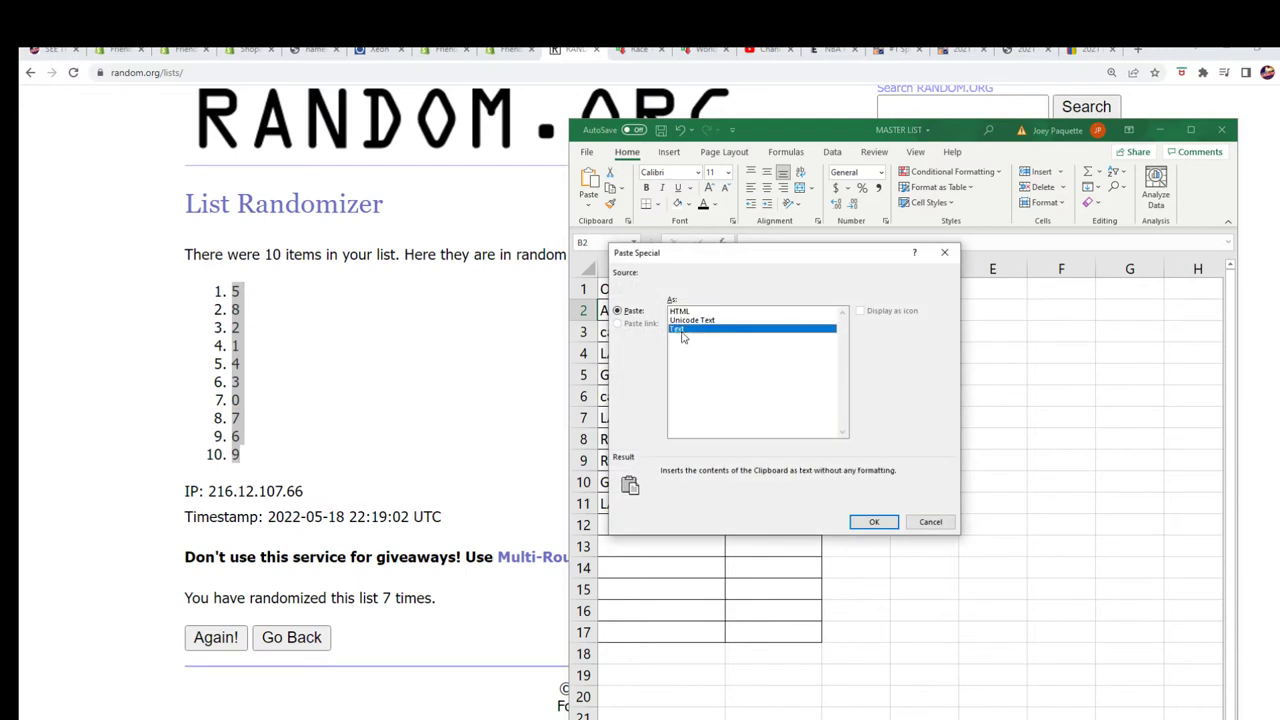
left_click(870, 522)
Fill owner cell A9, paired with winning code 7, in yellow.
left_click(798, 458)
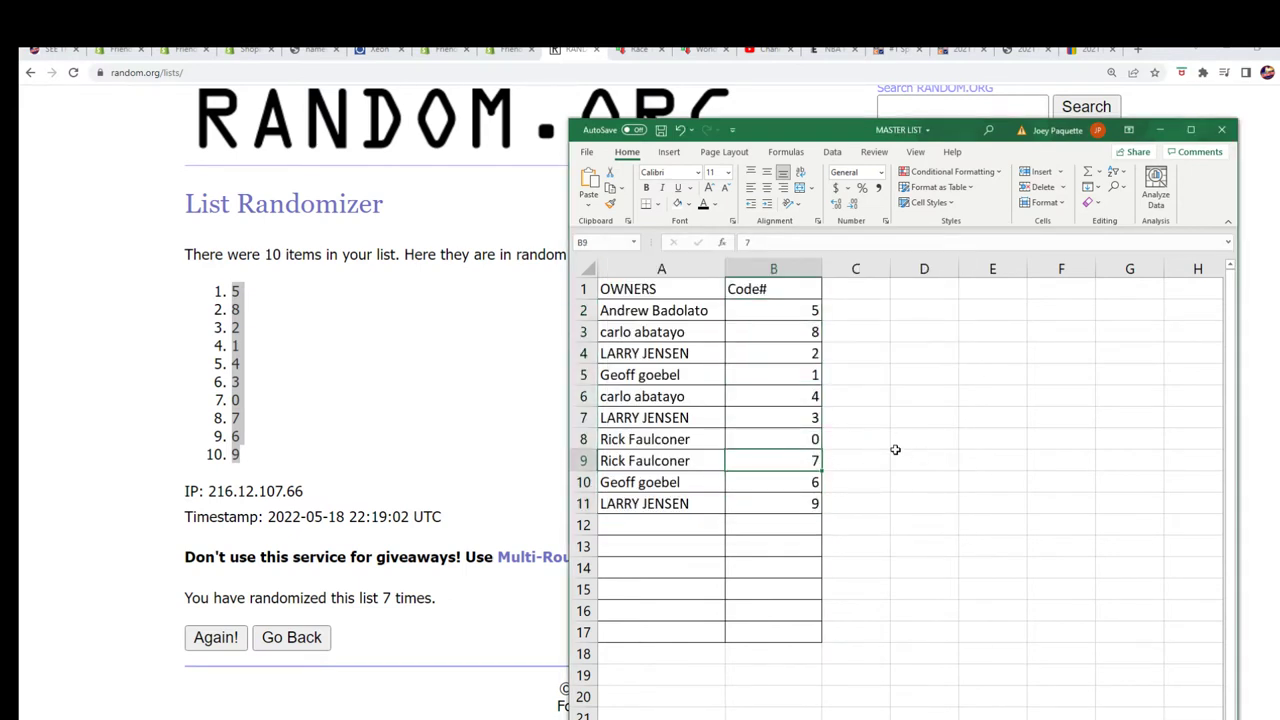
right_click(670, 456)
left_click(735, 494)
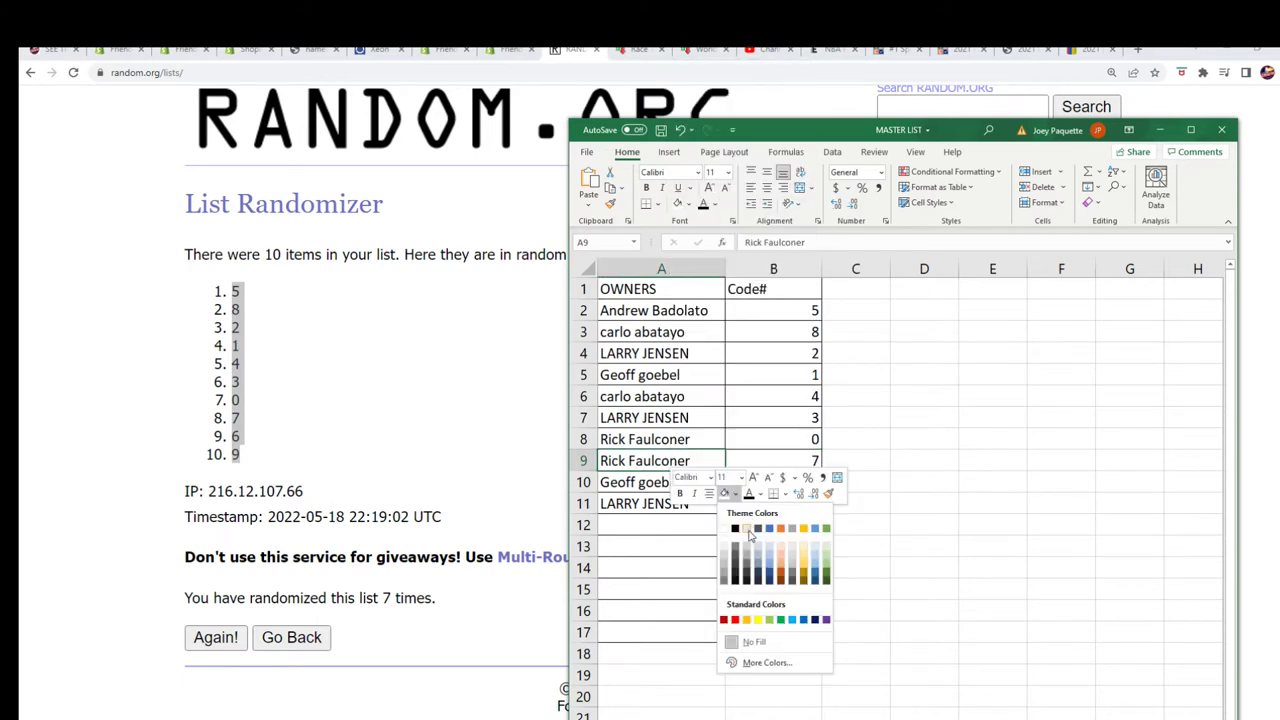
left_click(758, 612)
Narrow column A to fit the names and column B to about 51 pixels.
left_click(655, 268)
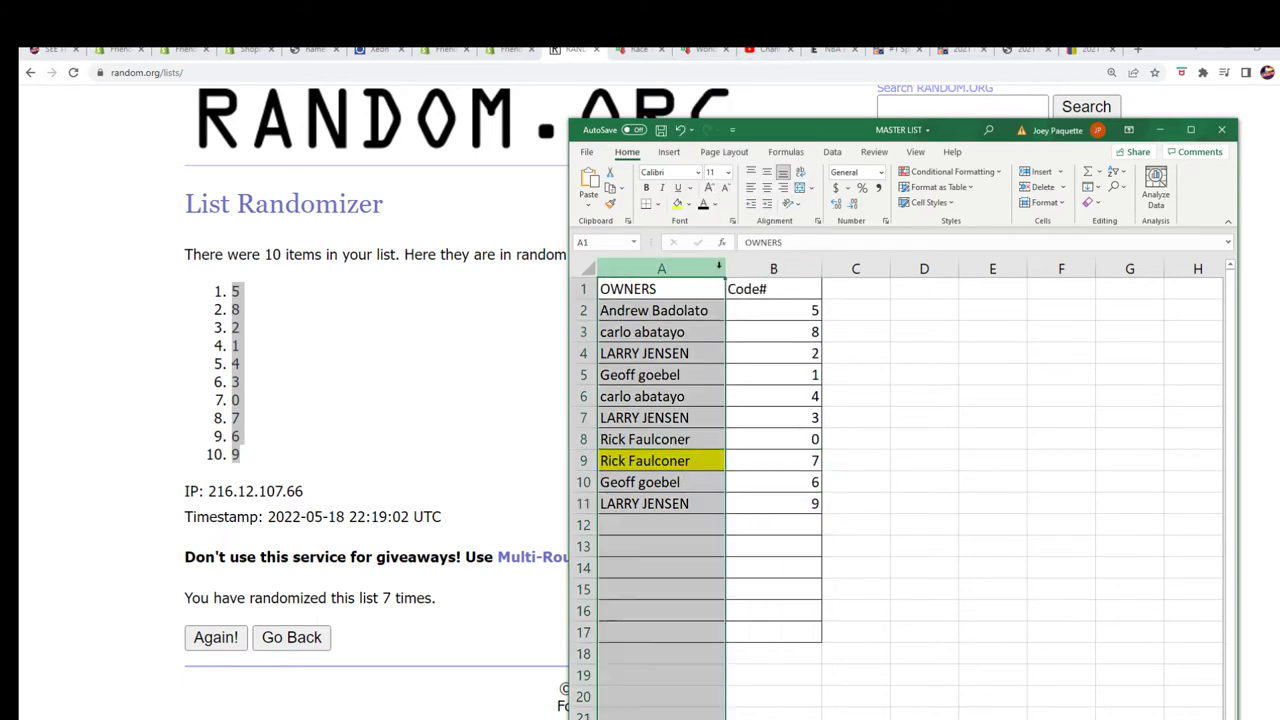
left_click_drag(724, 268, 708, 285)
left_click(760, 268)
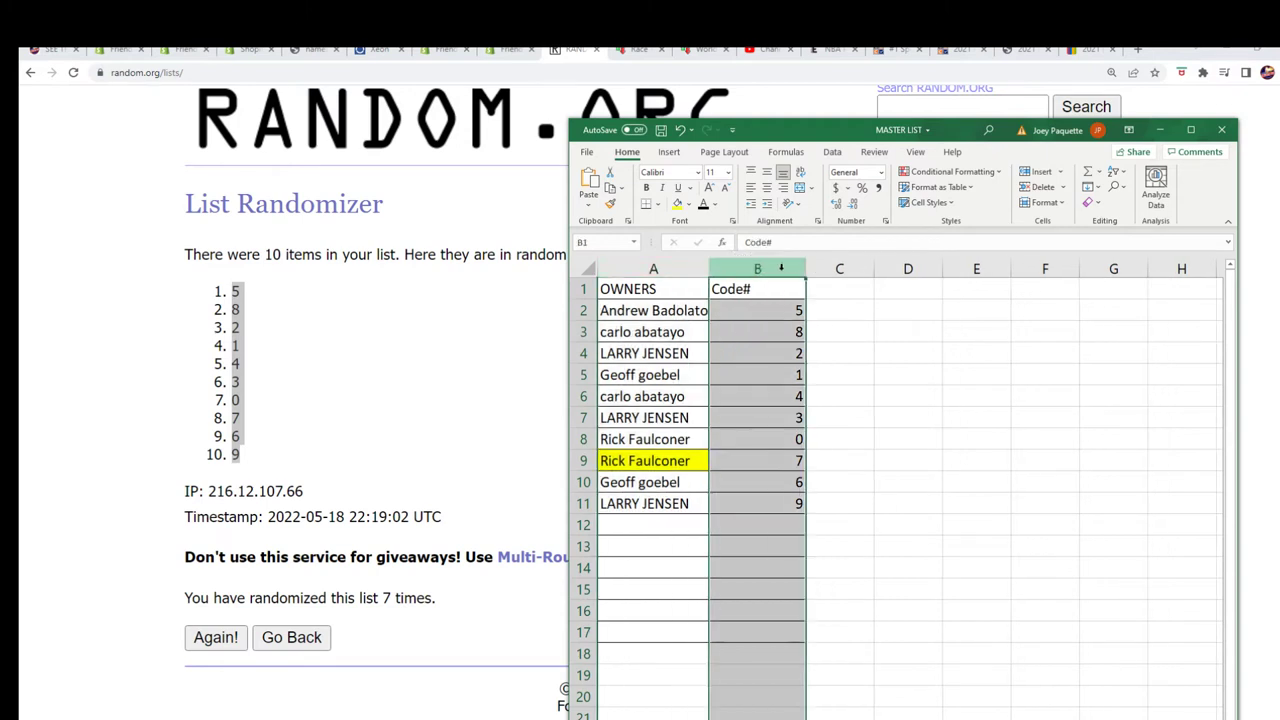
left_click_drag(806, 268, 756, 285)
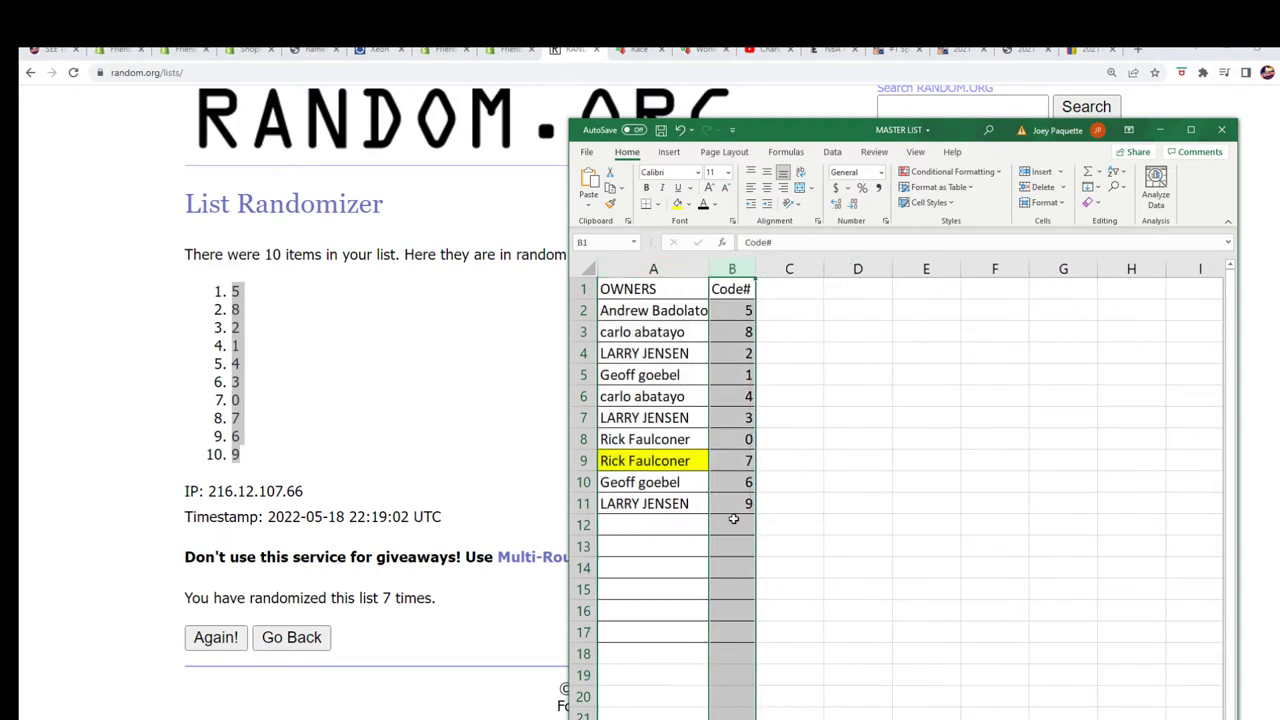
left_click(742, 465)
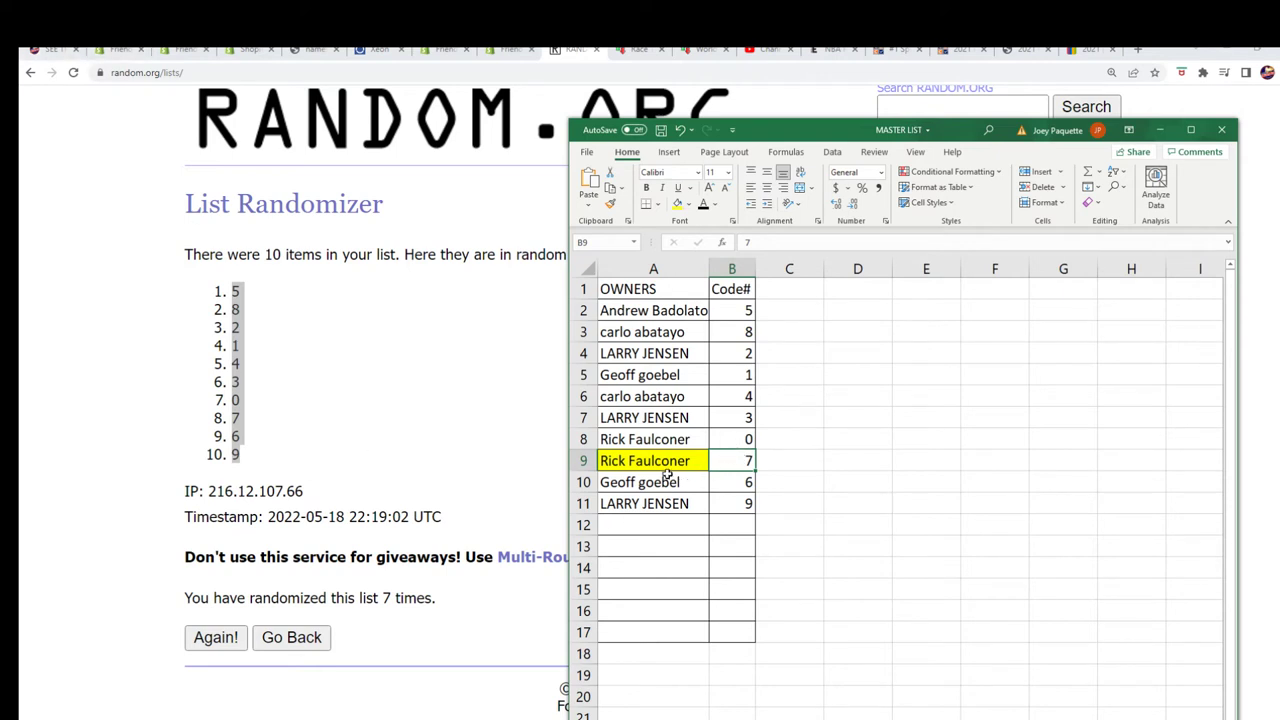
Return to the SUPERCOINS116 Constantius II coin page and scroll down into its description.
left_click(60, 49)
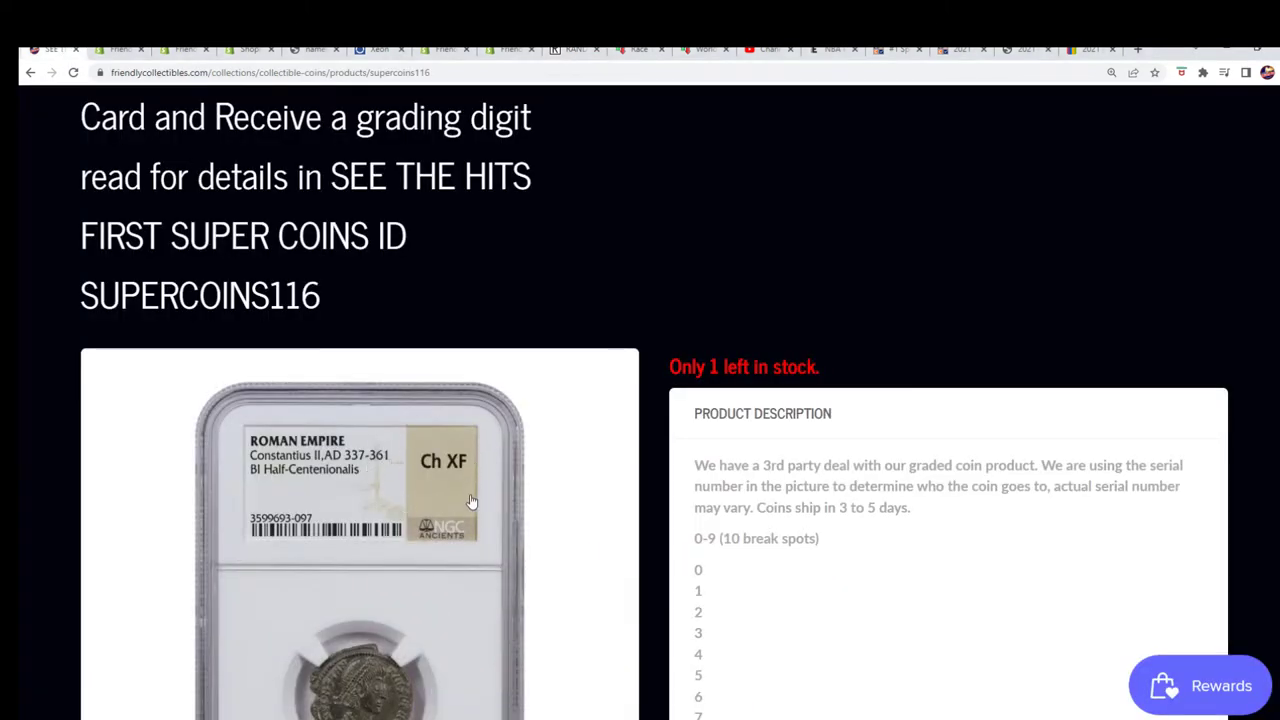
scroll(472, 495, "down", 1)
scroll(457, 466, "down", 4)
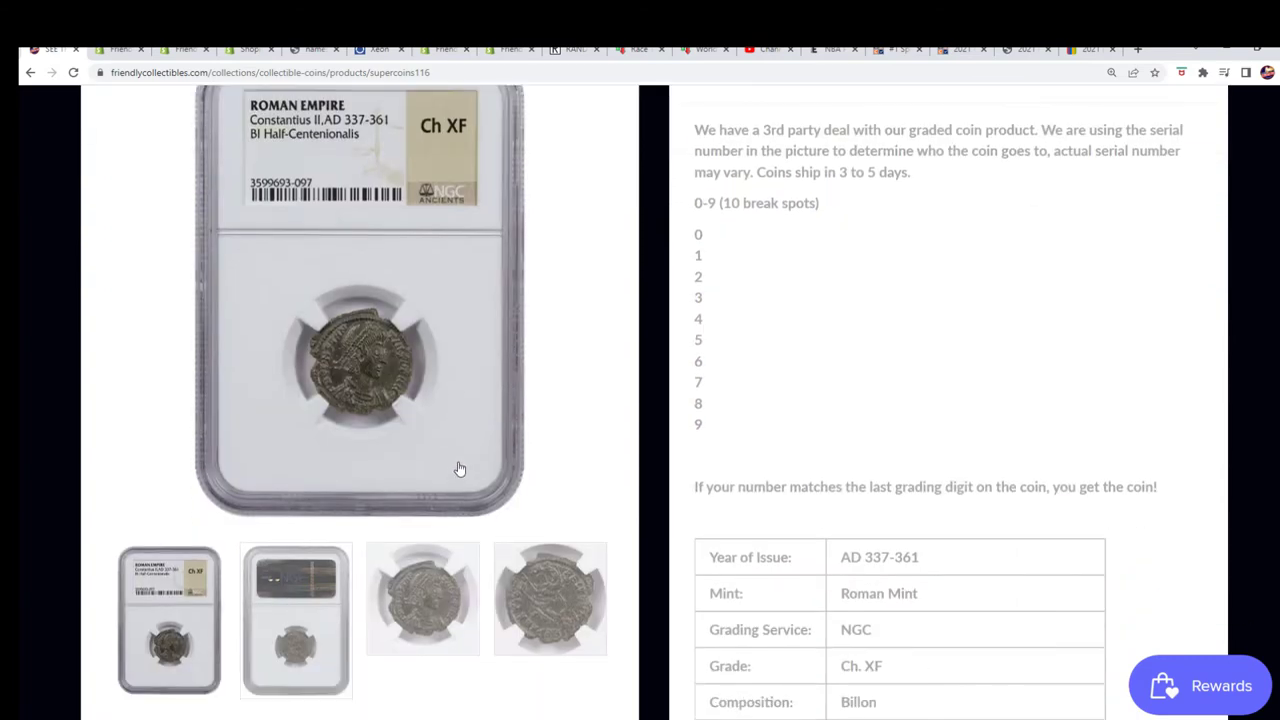
scroll(700, 520, "down", 2)
scroll(815, 568, "down", 2)
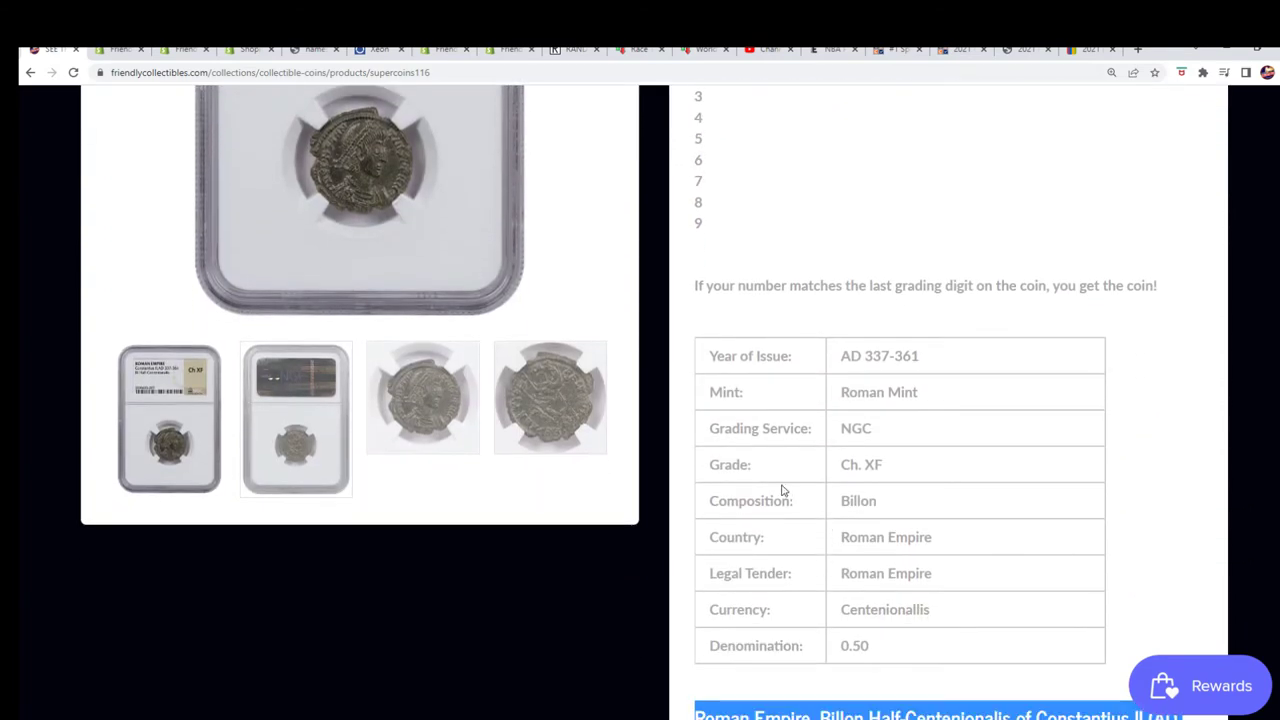
left_click_drag(897, 473, 832, 473)
scroll(744, 540, "down", 4)
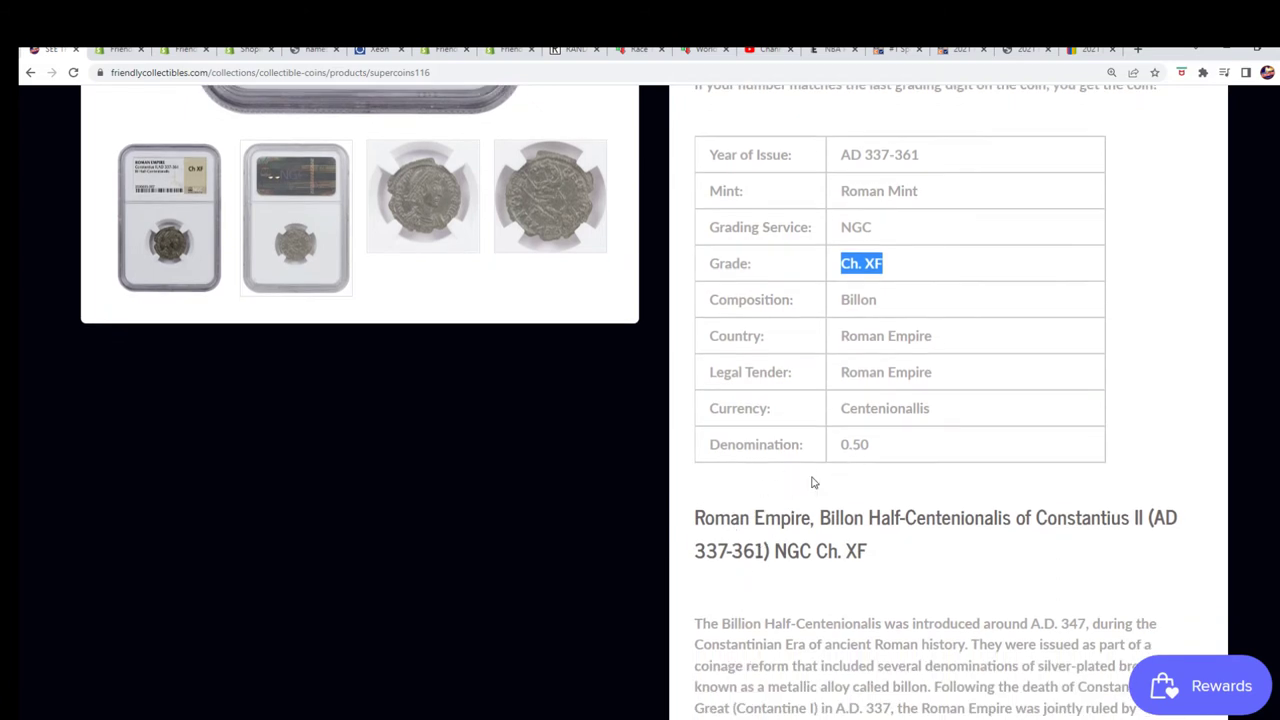
Highlight the coin's Country value in the details table.
left_click_drag(965, 374, 933, 337)
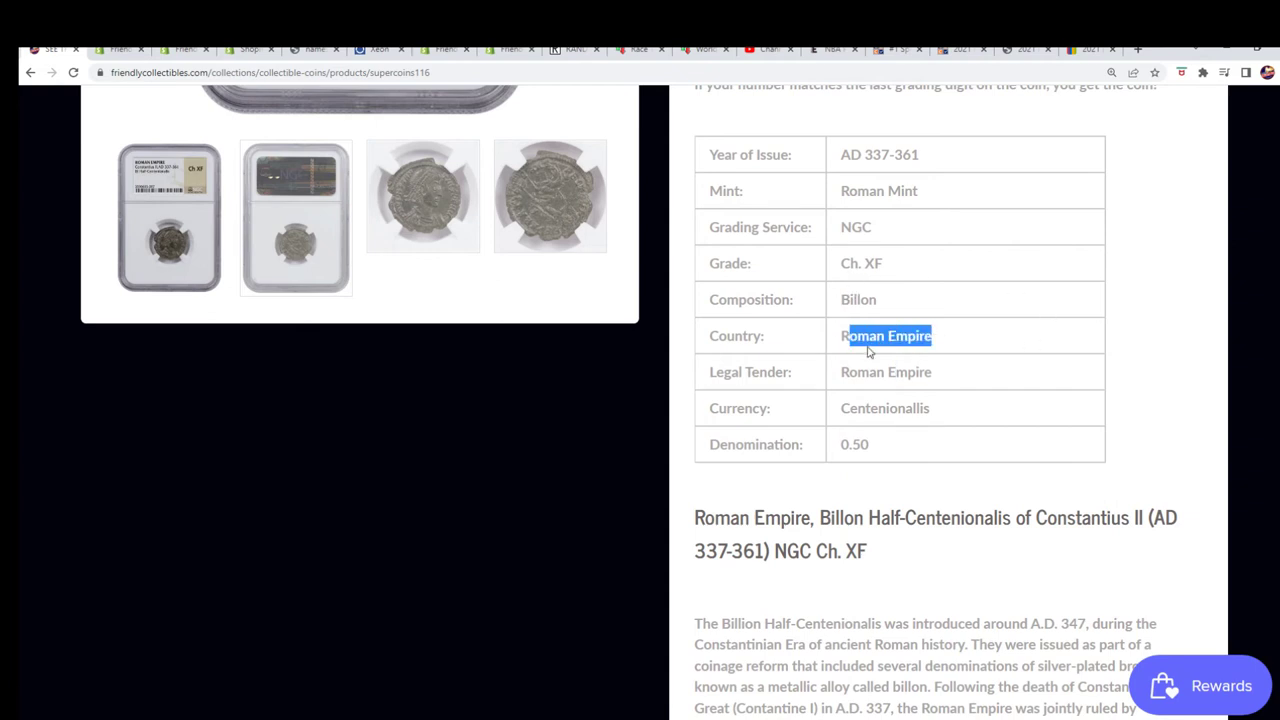
scroll(784, 430, "down", 5)
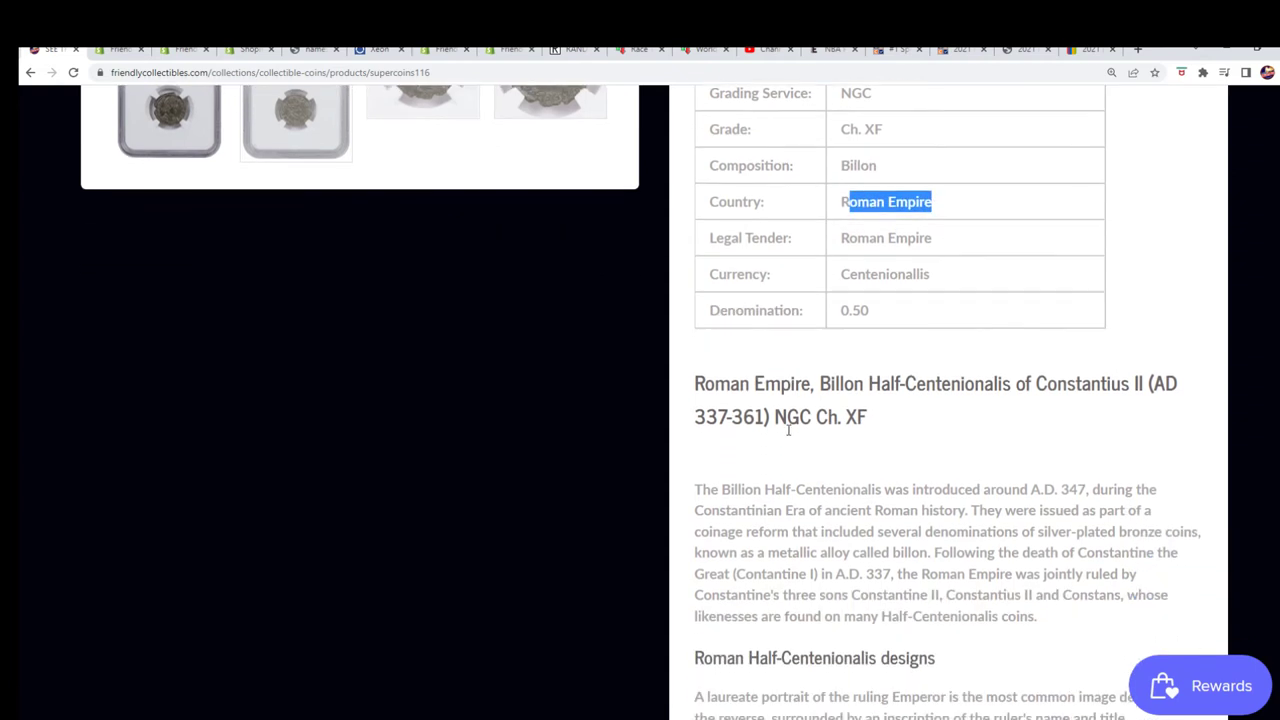
scroll(788, 443, "up", 1)
scroll(757, 436, "up", 5)
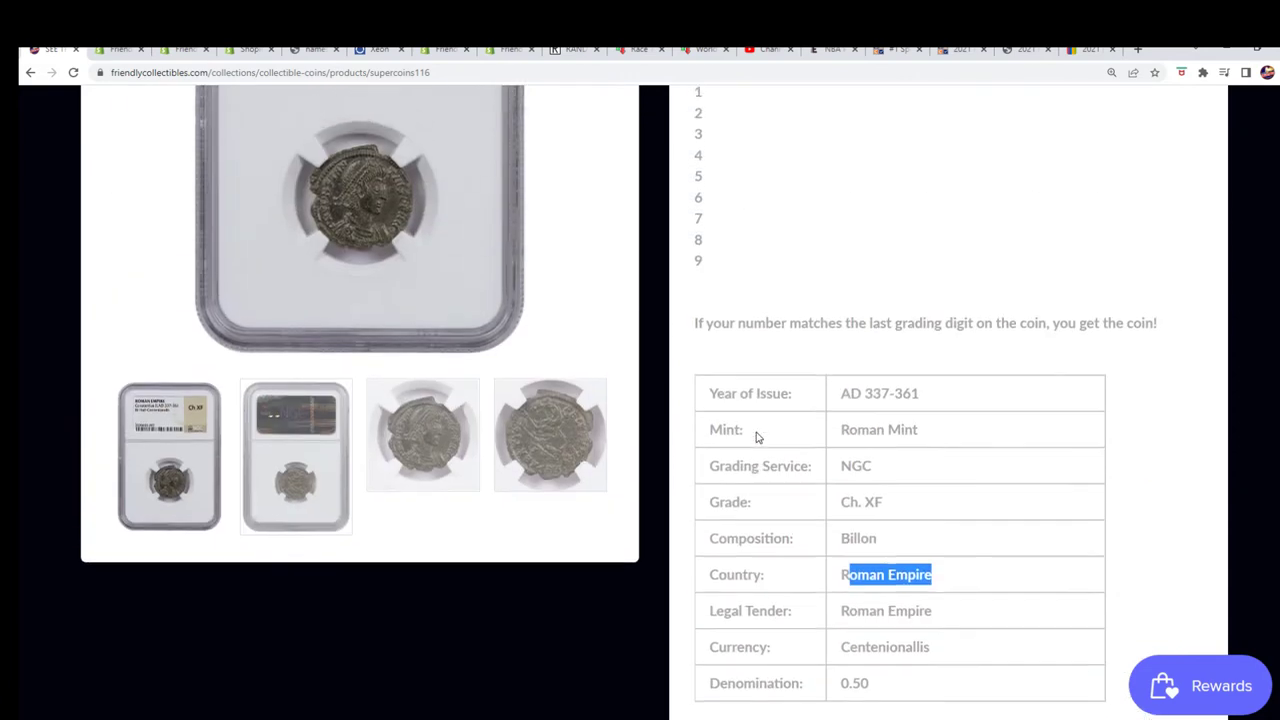
scroll(583, 354, "down", 3)
scroll(583, 354, "down", 3)
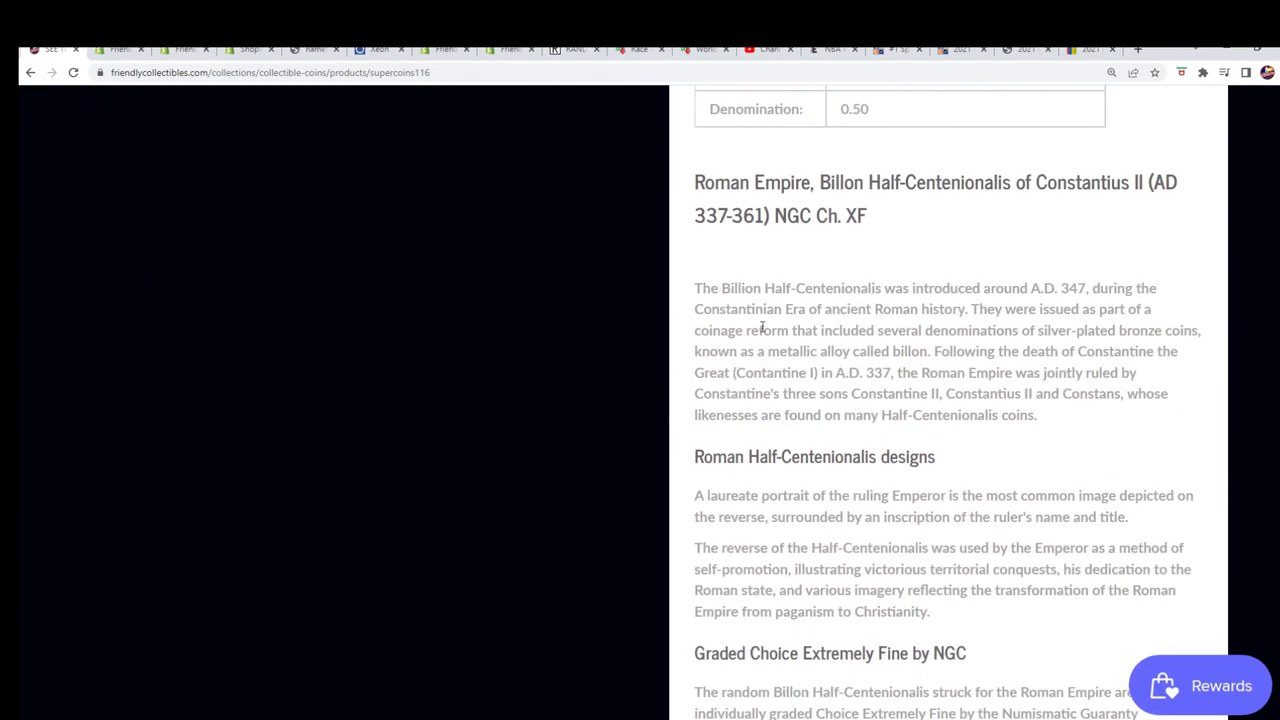
Highlight the description passage about the billon alloy, then clear the selection.
left_click_drag(785, 352, 949, 372)
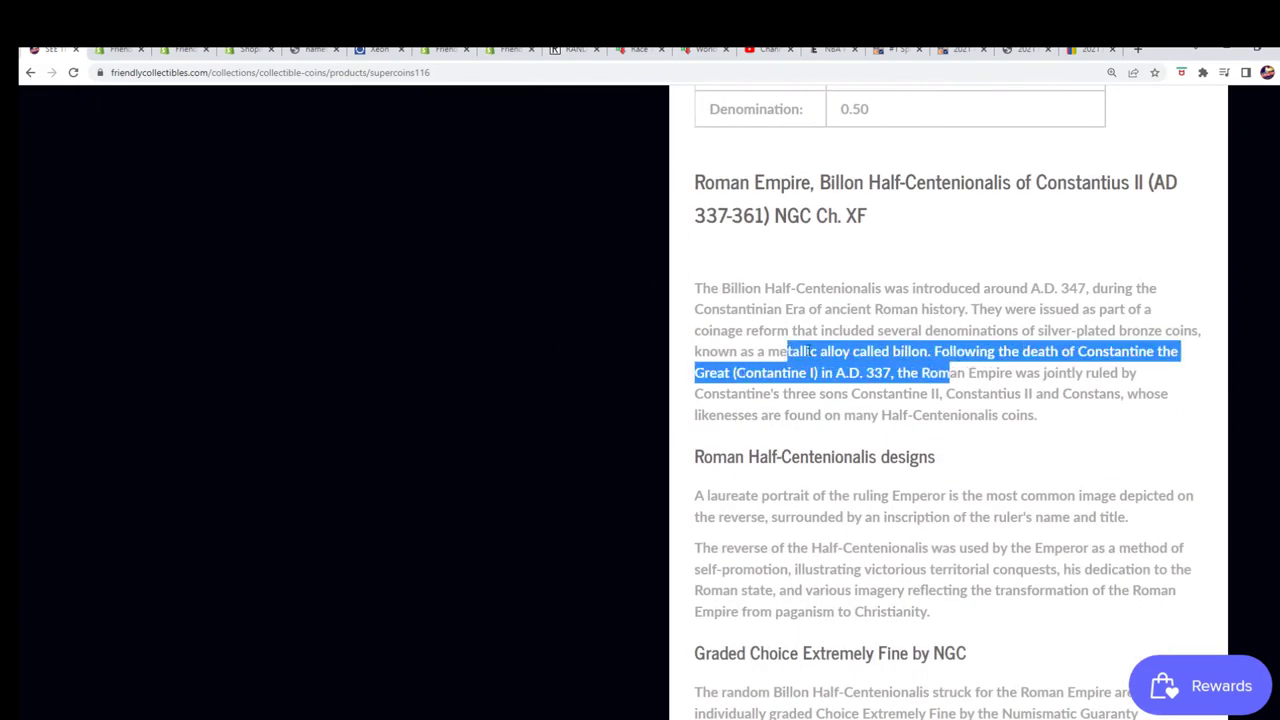
left_click(780, 368)
left_click_drag(760, 351, 898, 373)
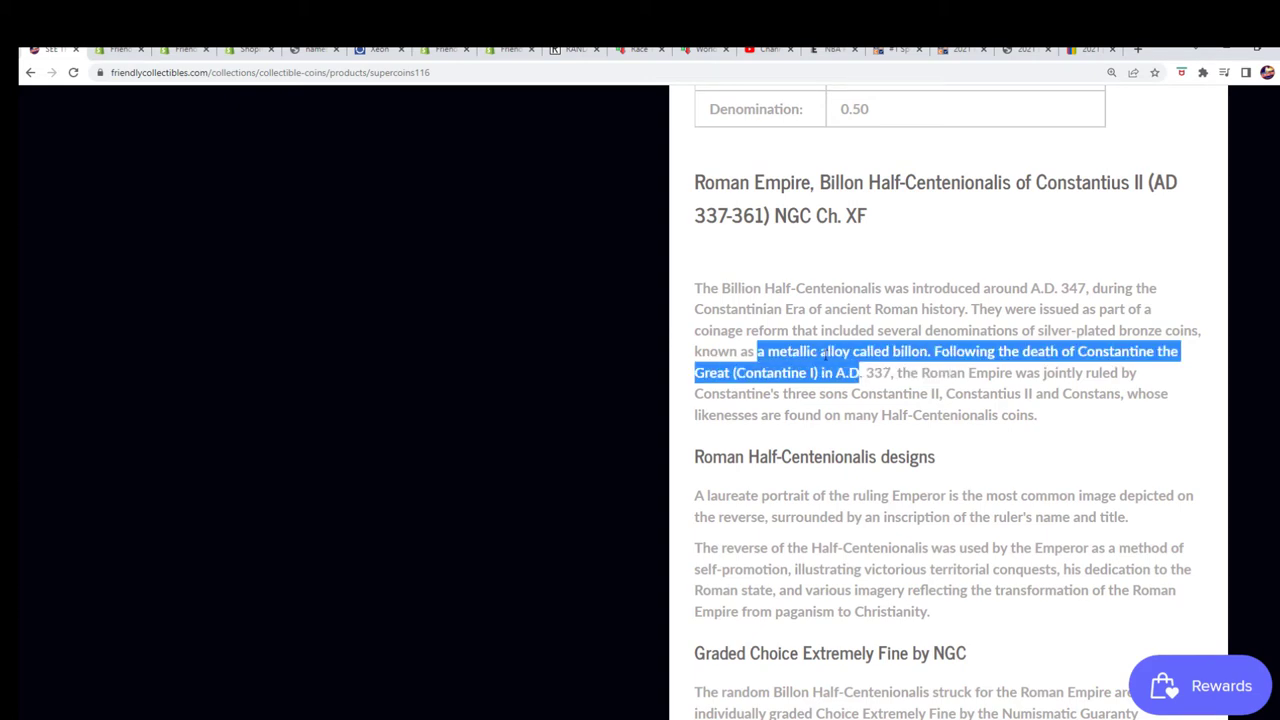
scroll(823, 355, "up", 7)
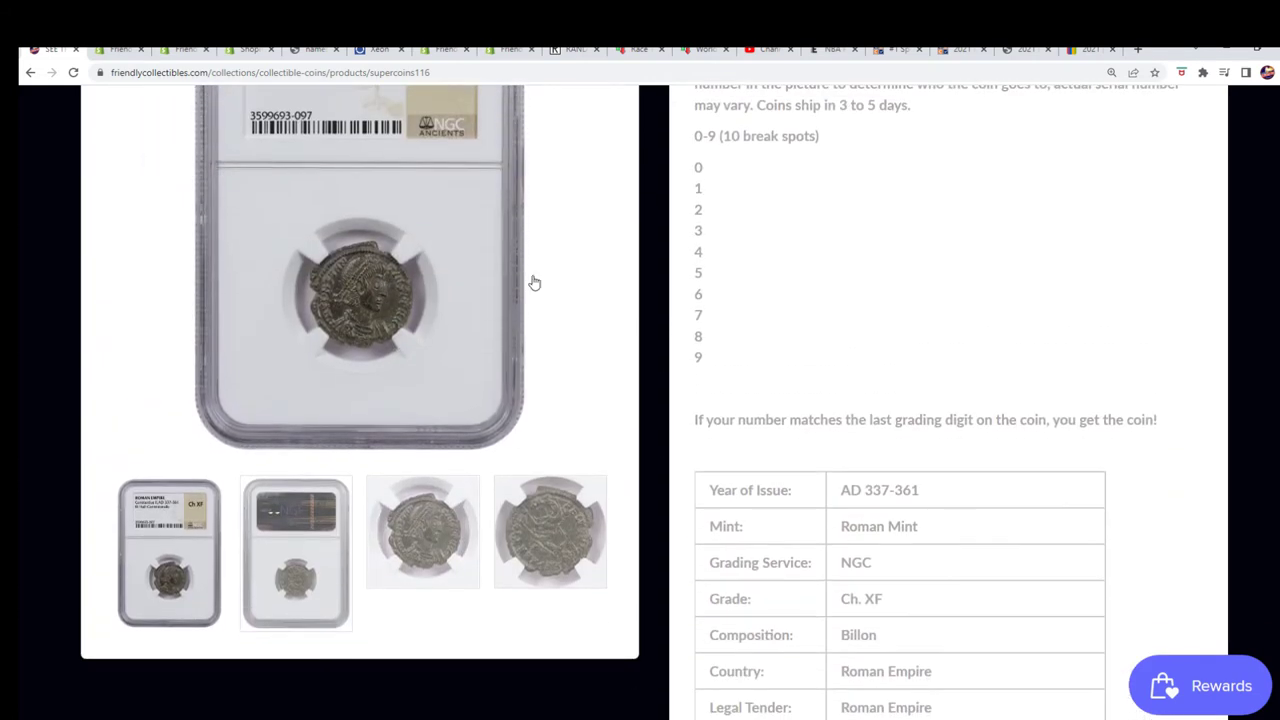
scroll(694, 331, "down", 6)
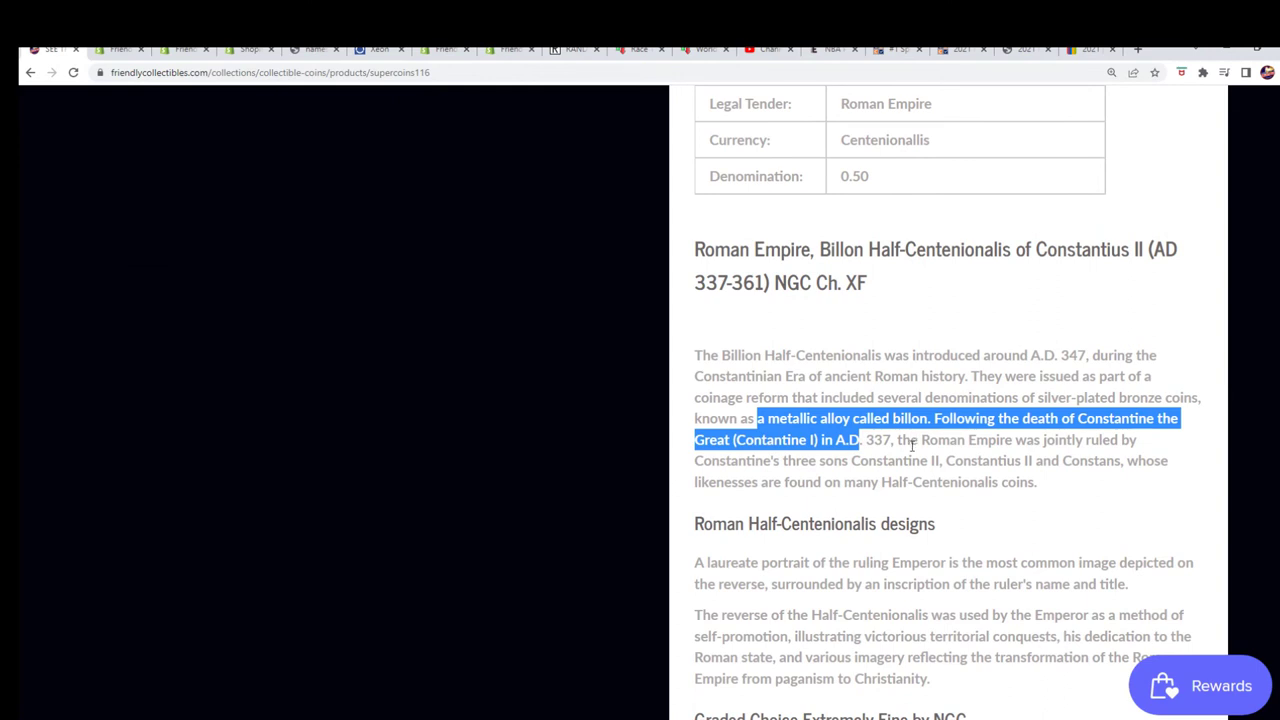
left_click(912, 446)
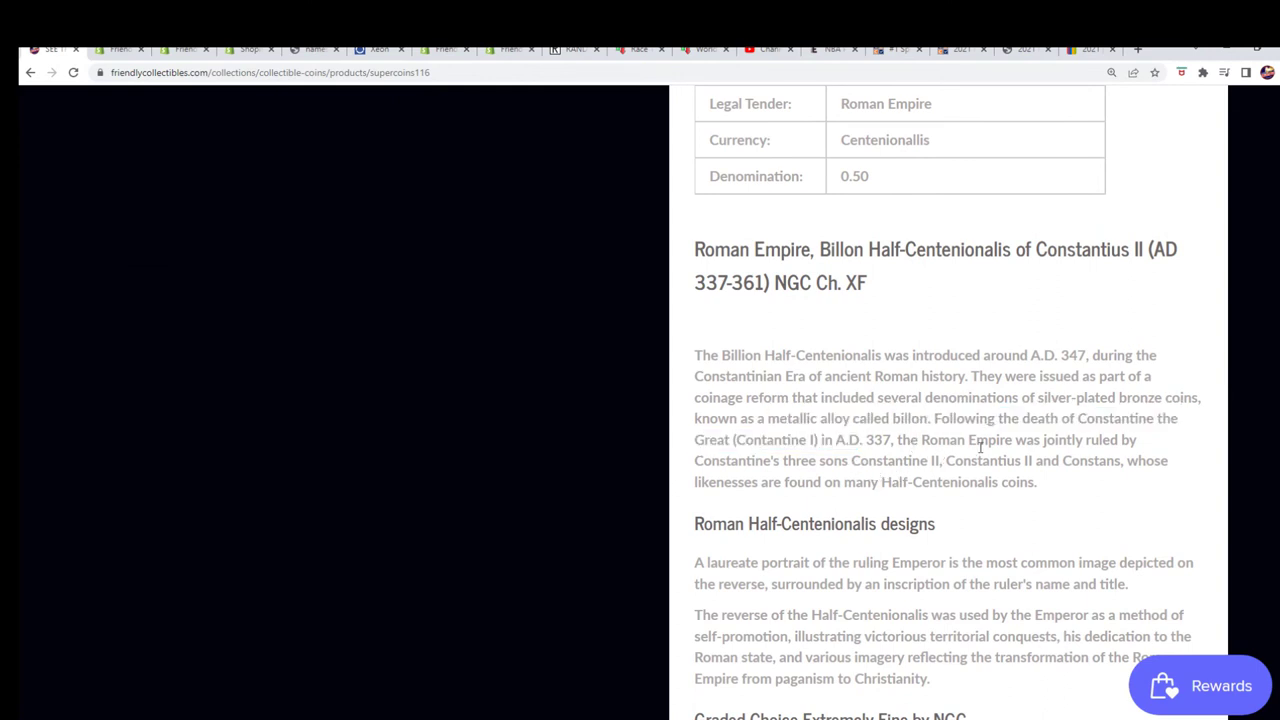
Highlight the passage on Constantine's sons ruling jointly, then scroll back up to the title.
left_click_drag(925, 442, 1060, 462)
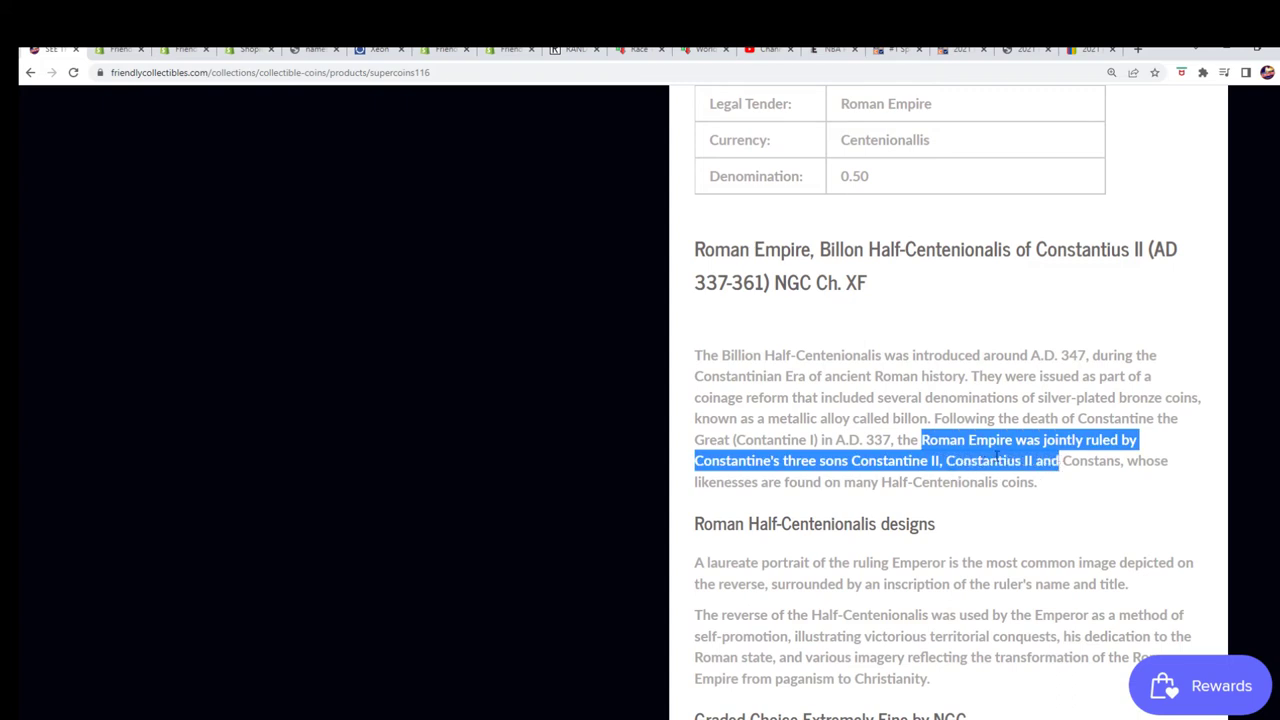
left_click(879, 464)
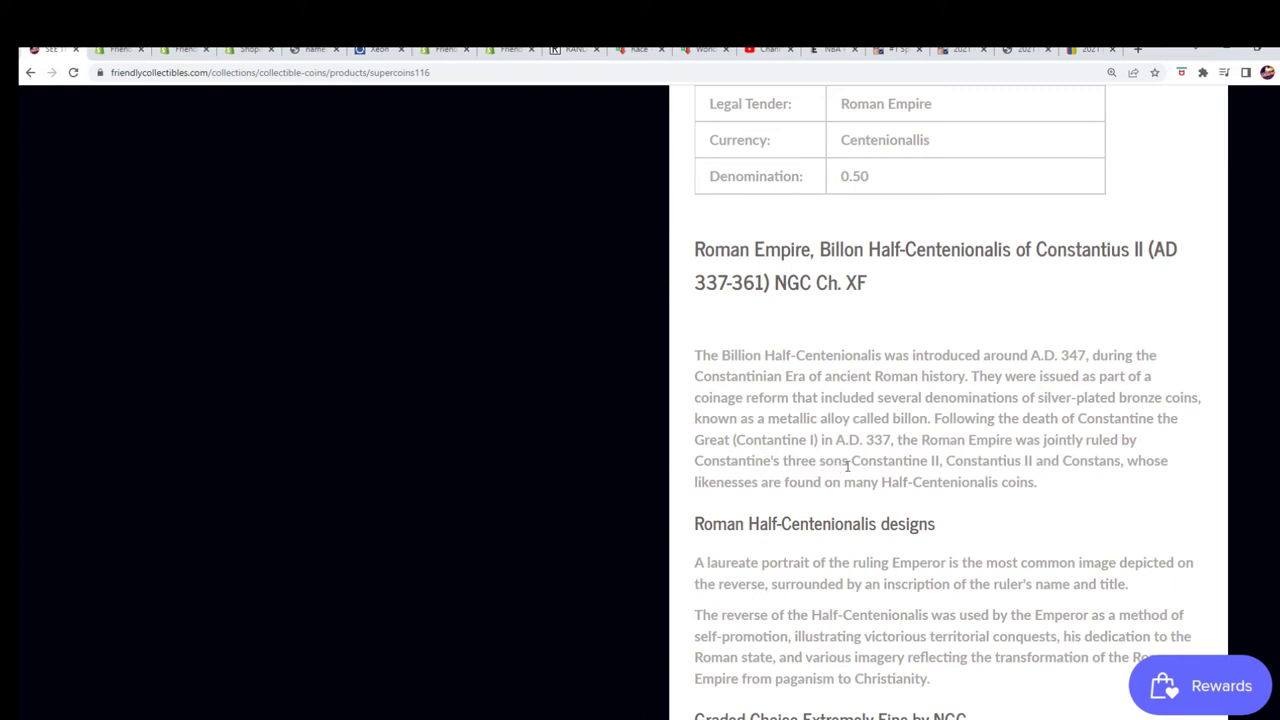
left_click_drag(848, 465, 733, 441)
scroll(860, 331, "up", 2)
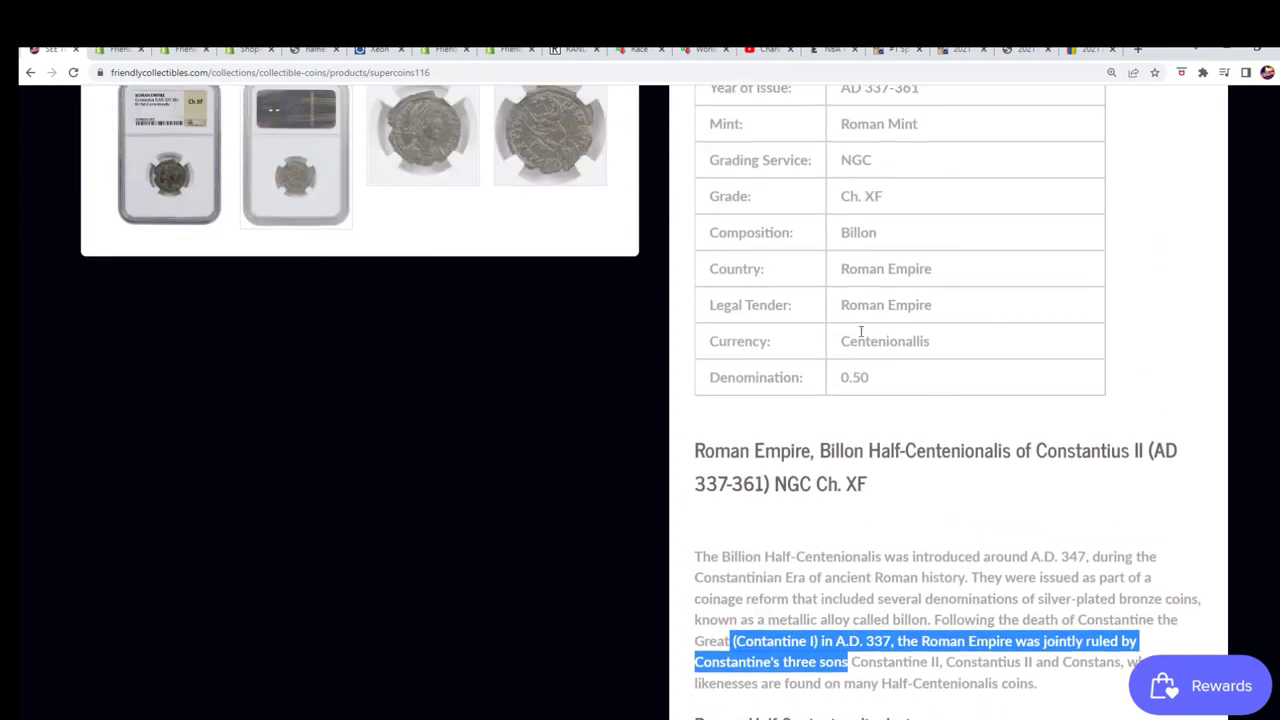
scroll(860, 331, "up", 5)
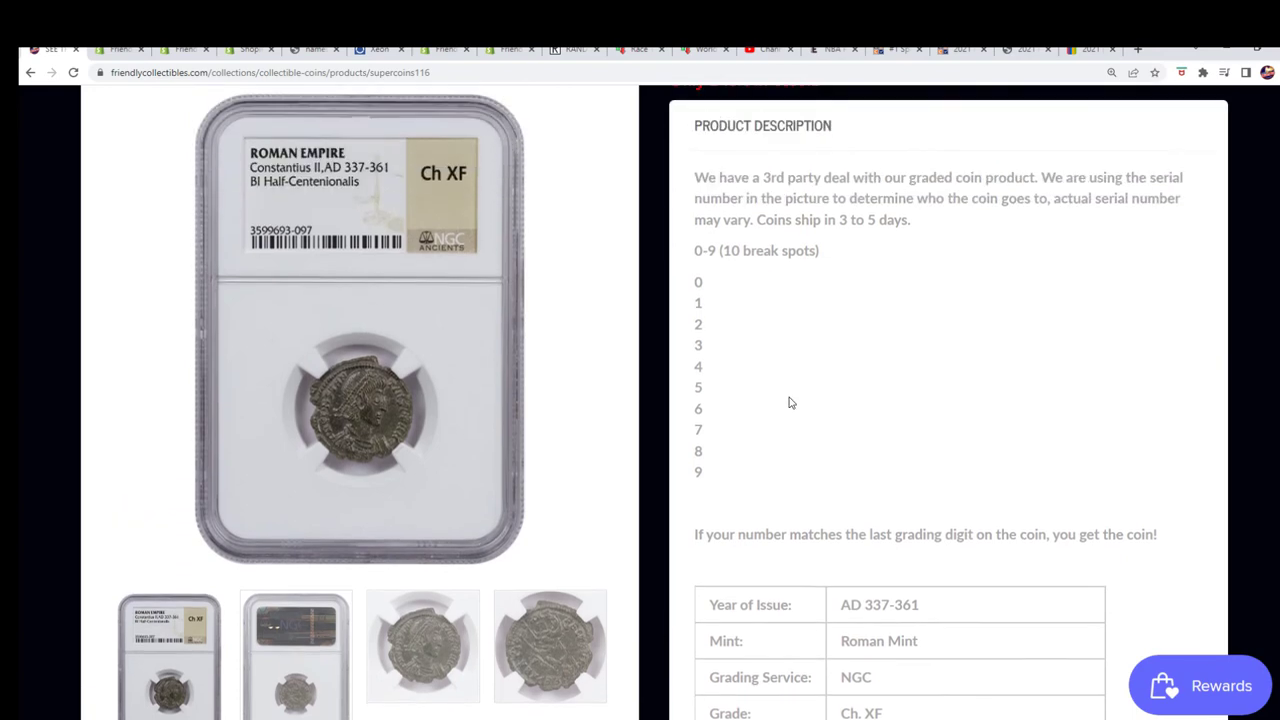
scroll(791, 398, "up", 1)
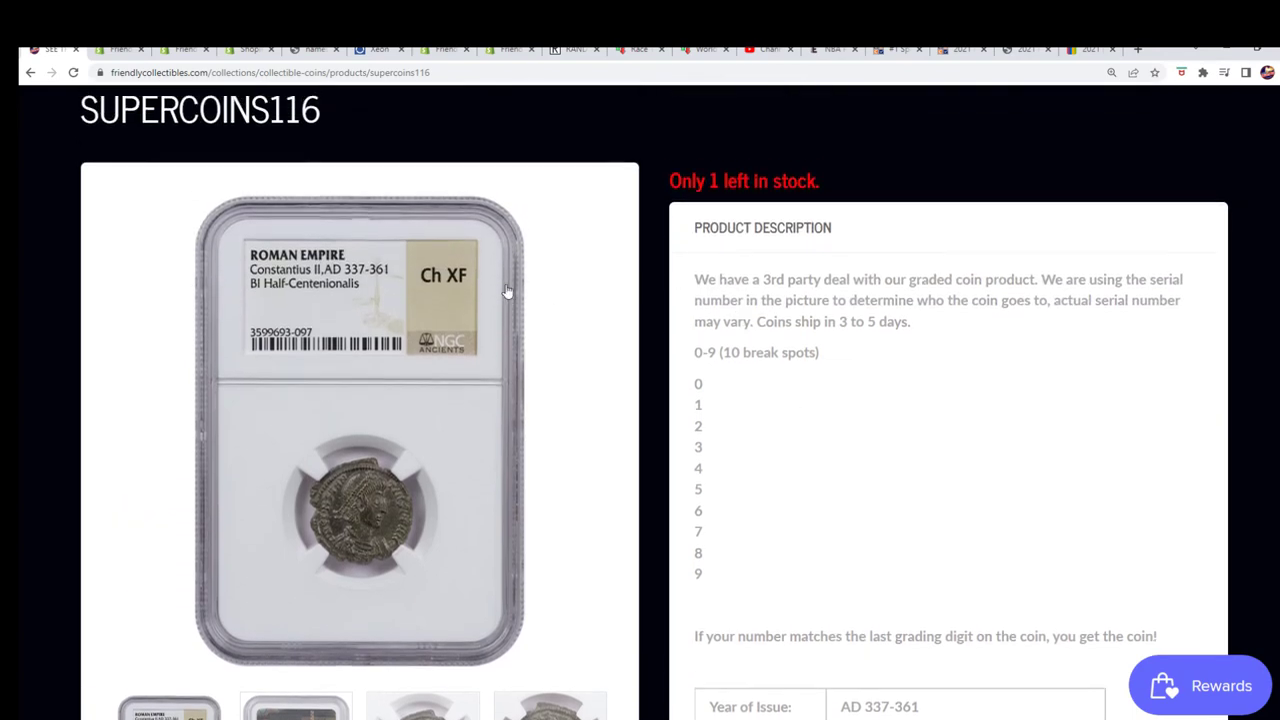
scroll(505, 290, "up", 1)
left_click_drag(321, 160, 140, 160)
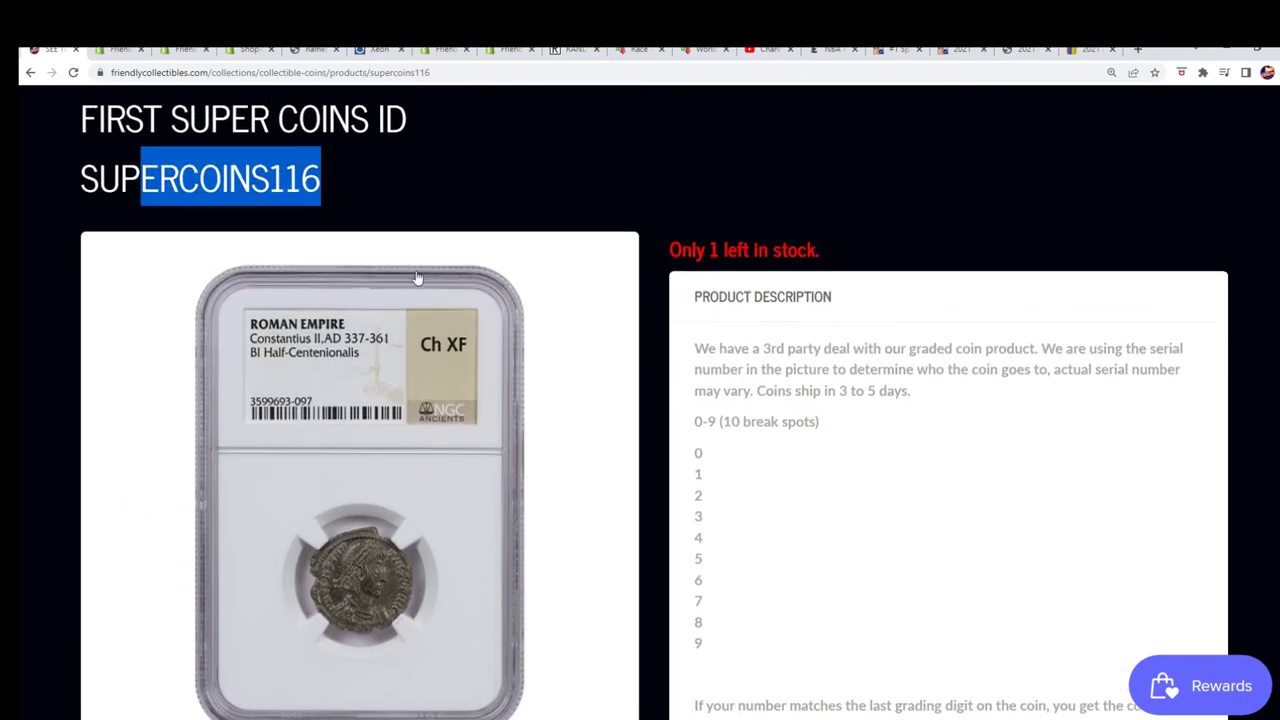
Open the Collectible Coins collection and browse its grid to find SUPERCOINS123 at $19.99.
scroll(658, 396, "up", 6)
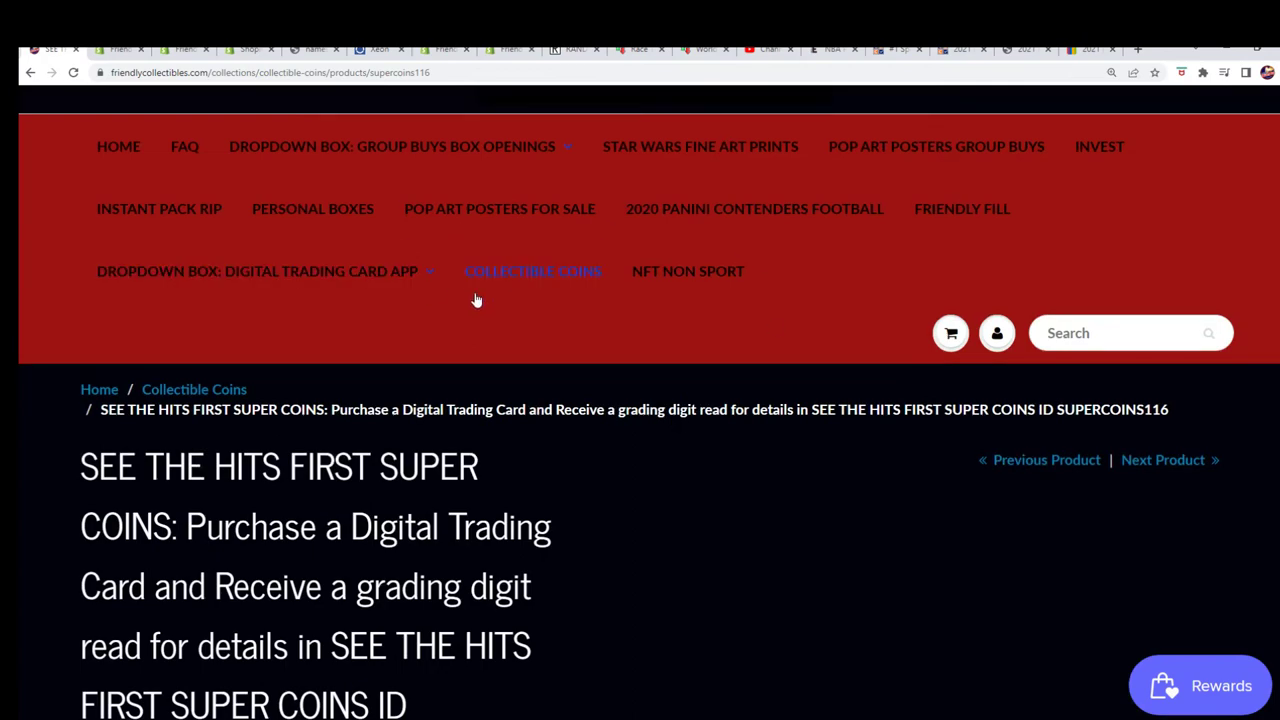
left_click(527, 276)
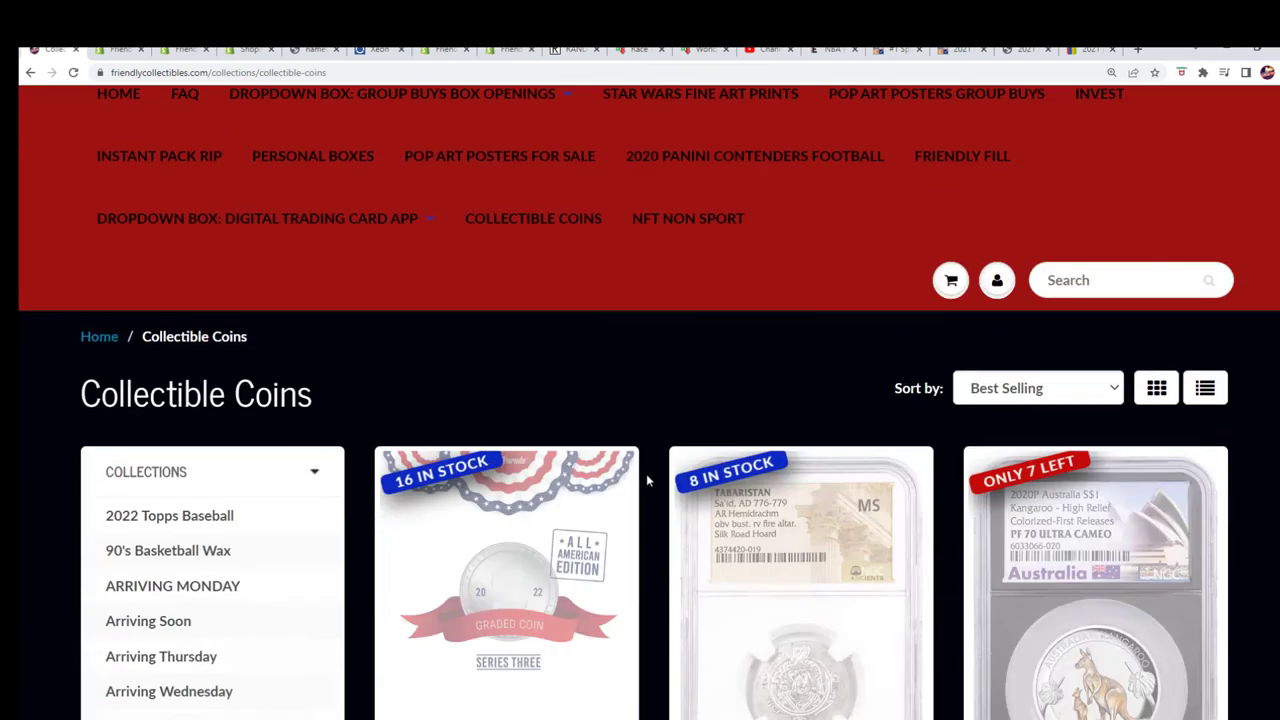
scroll(646, 473, "down", 4)
scroll(658, 485, "up", 2)
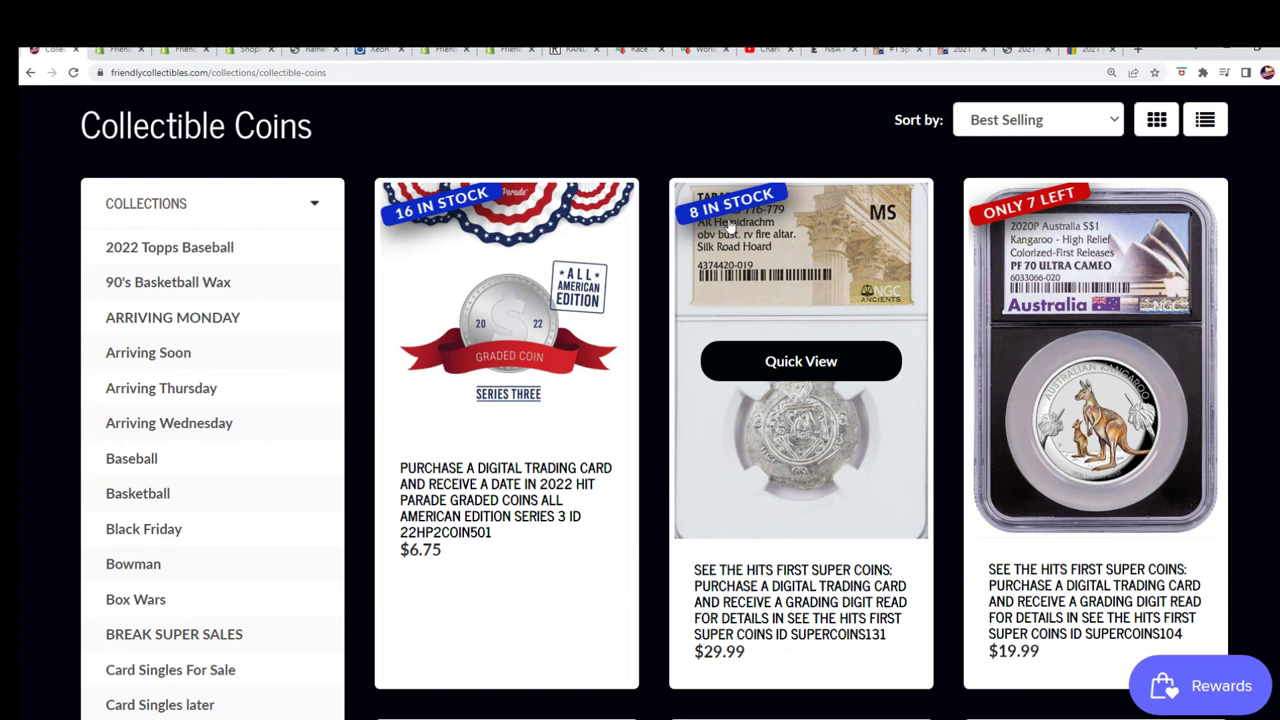
scroll(809, 520, "down", 1)
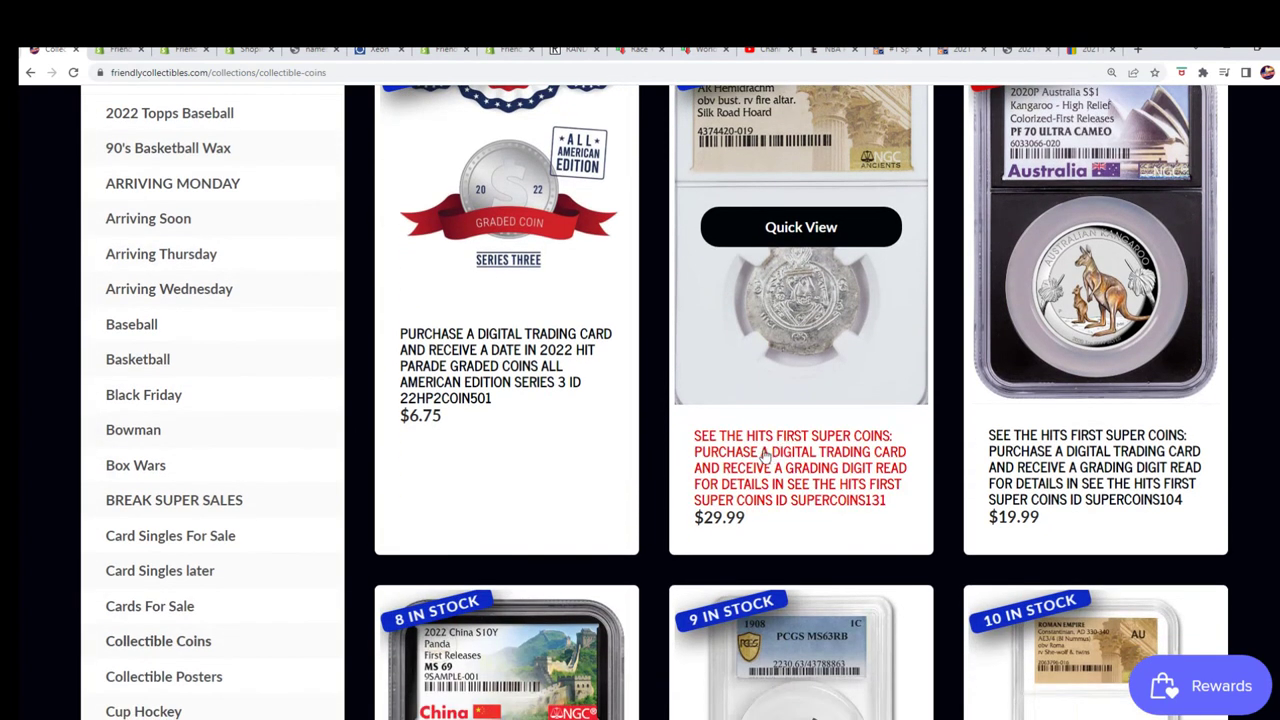
mouse_move(722, 518)
left_mouse_down()
mouse_move(736, 518)
mouse_move(712, 518)
left_mouse_up()
scroll(680, 323, "up", 1)
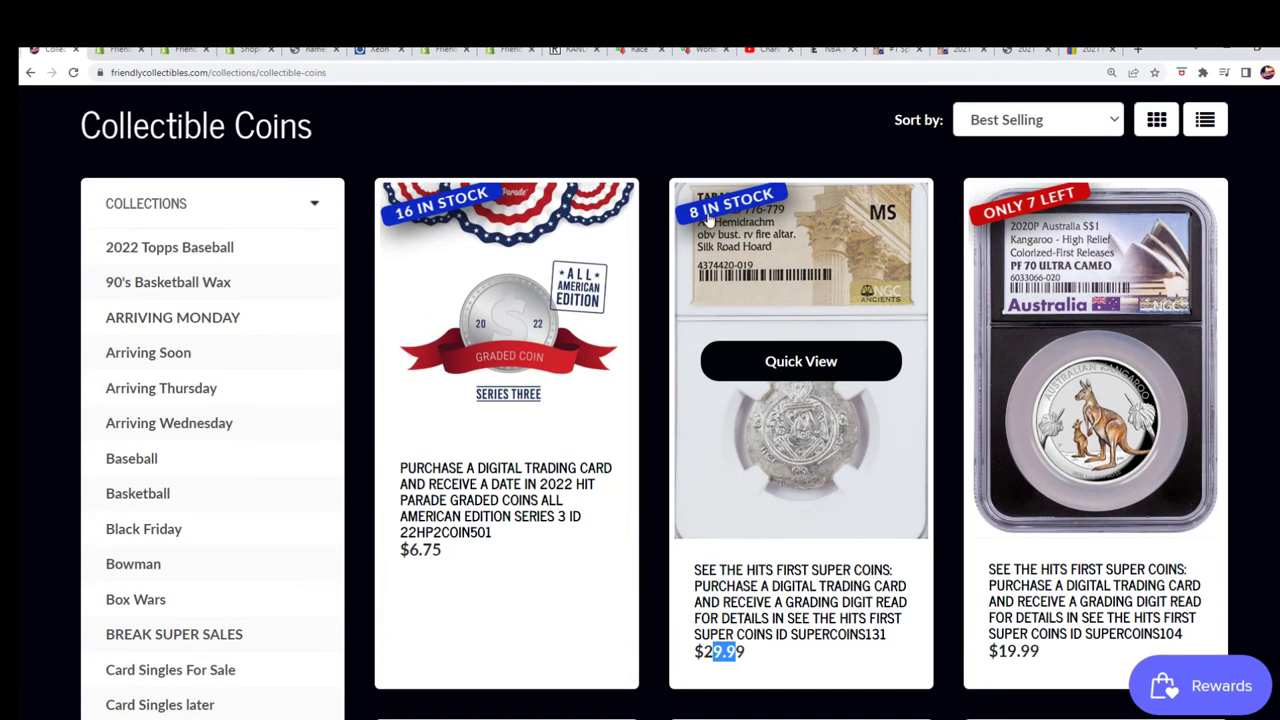
scroll(857, 398, "down", 4)
scroll(857, 398, "down", 1)
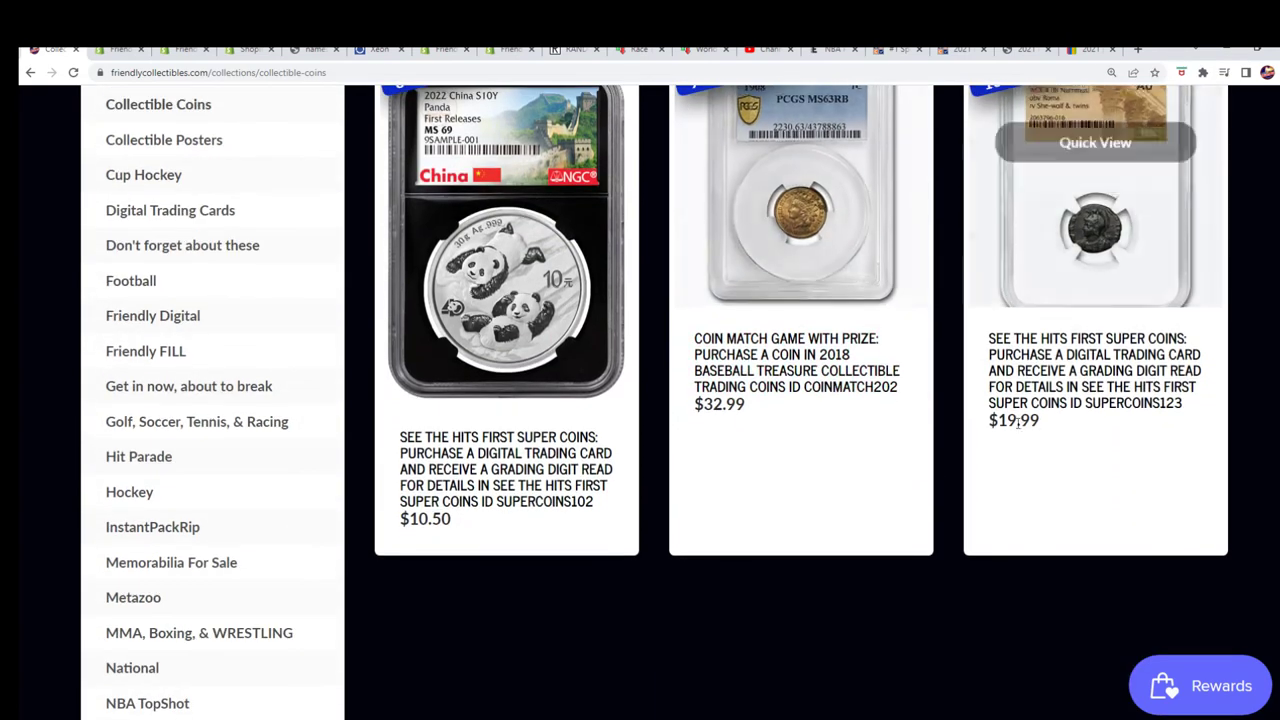
scroll(1058, 441, "up", 1)
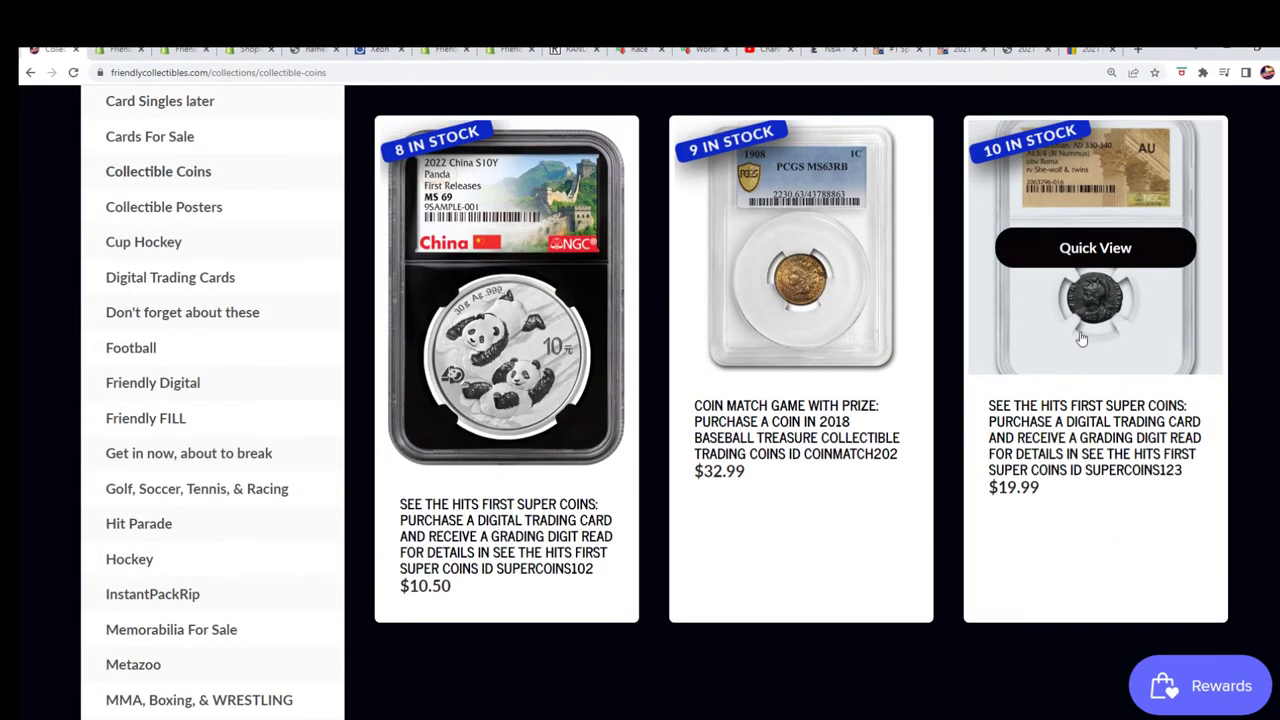
scroll(673, 421, "down", 10)
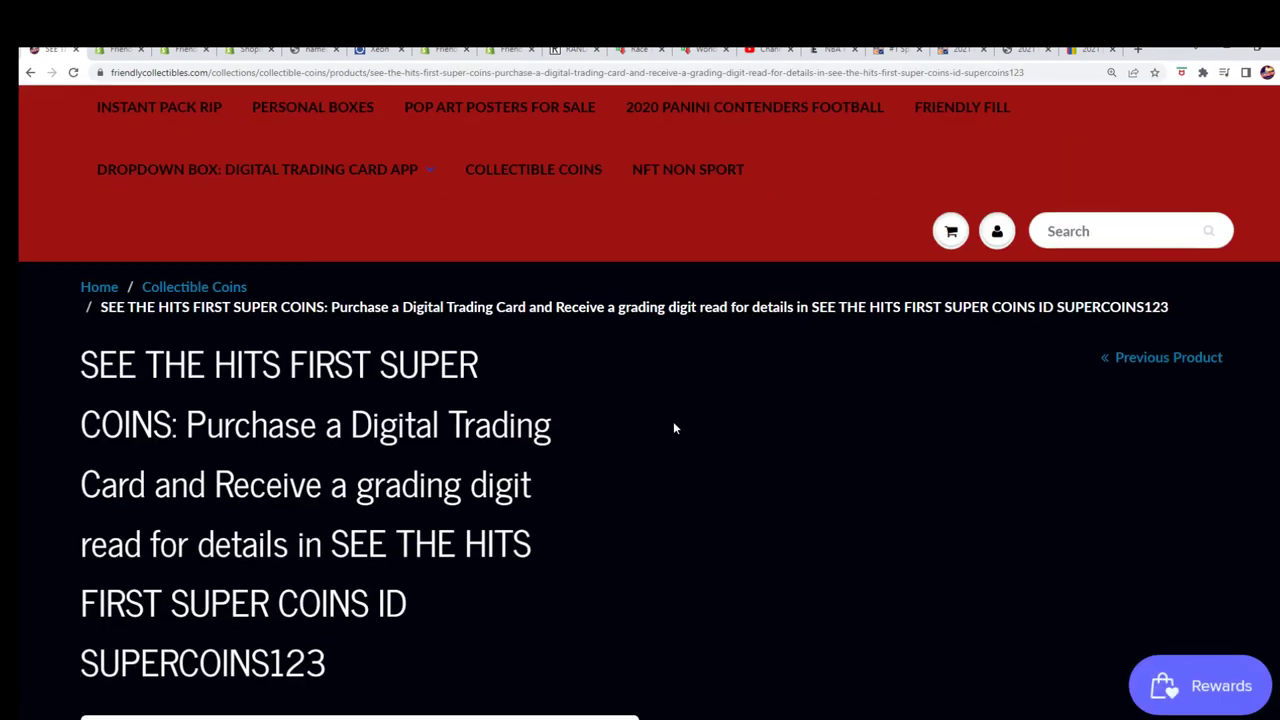
scroll(656, 416, "up", 1)
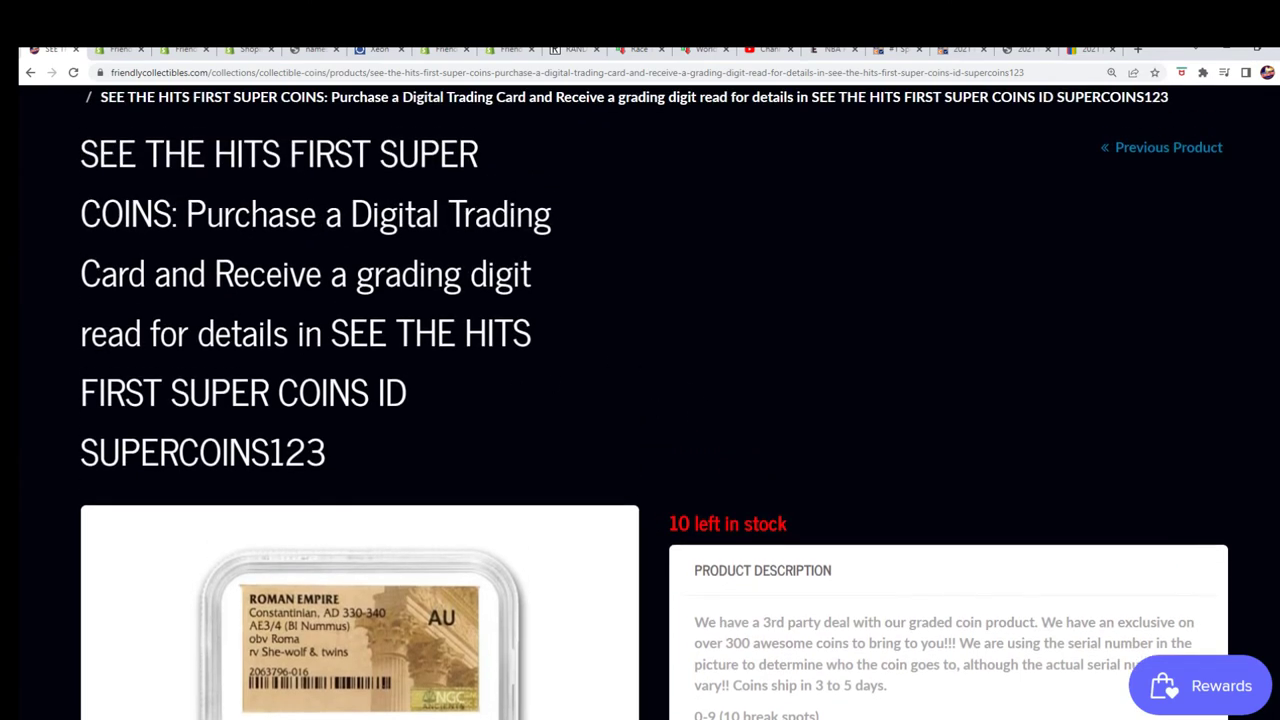
scroll(683, 417, "up", 1)
scroll(683, 417, "down", 1)
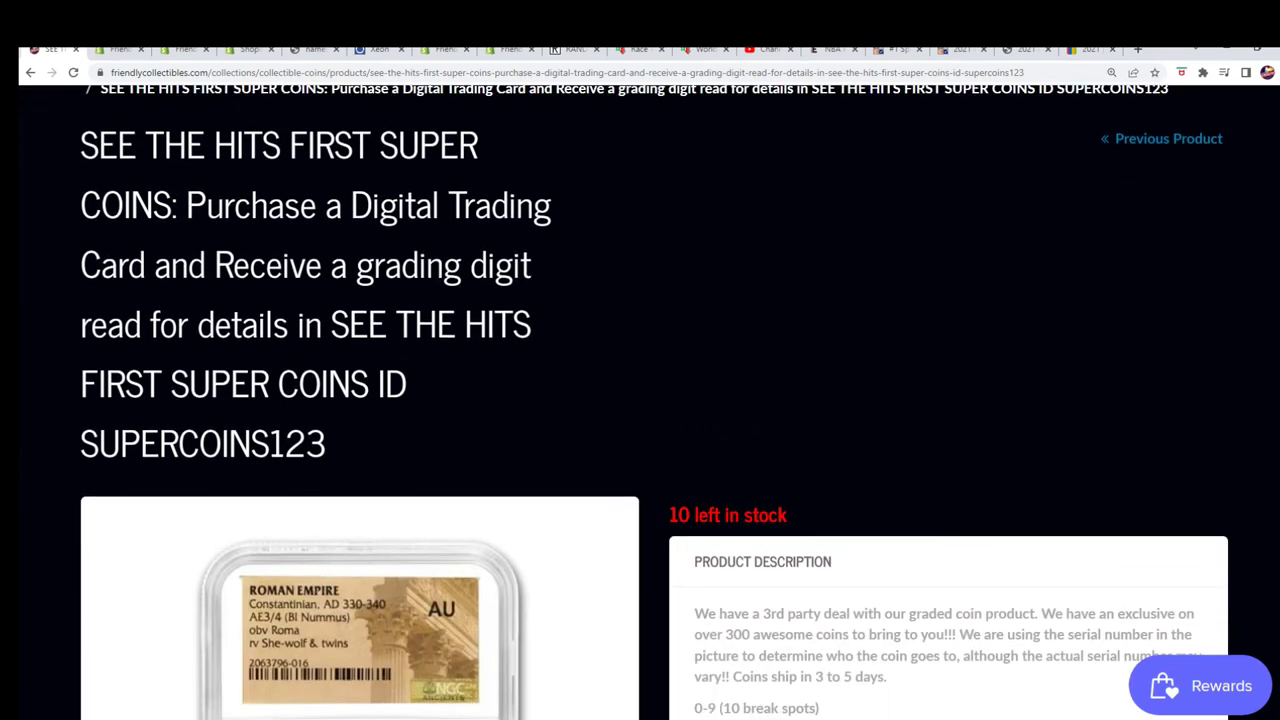
scroll(361, 323, "down", 4)
scroll(488, 340, "down", 1)
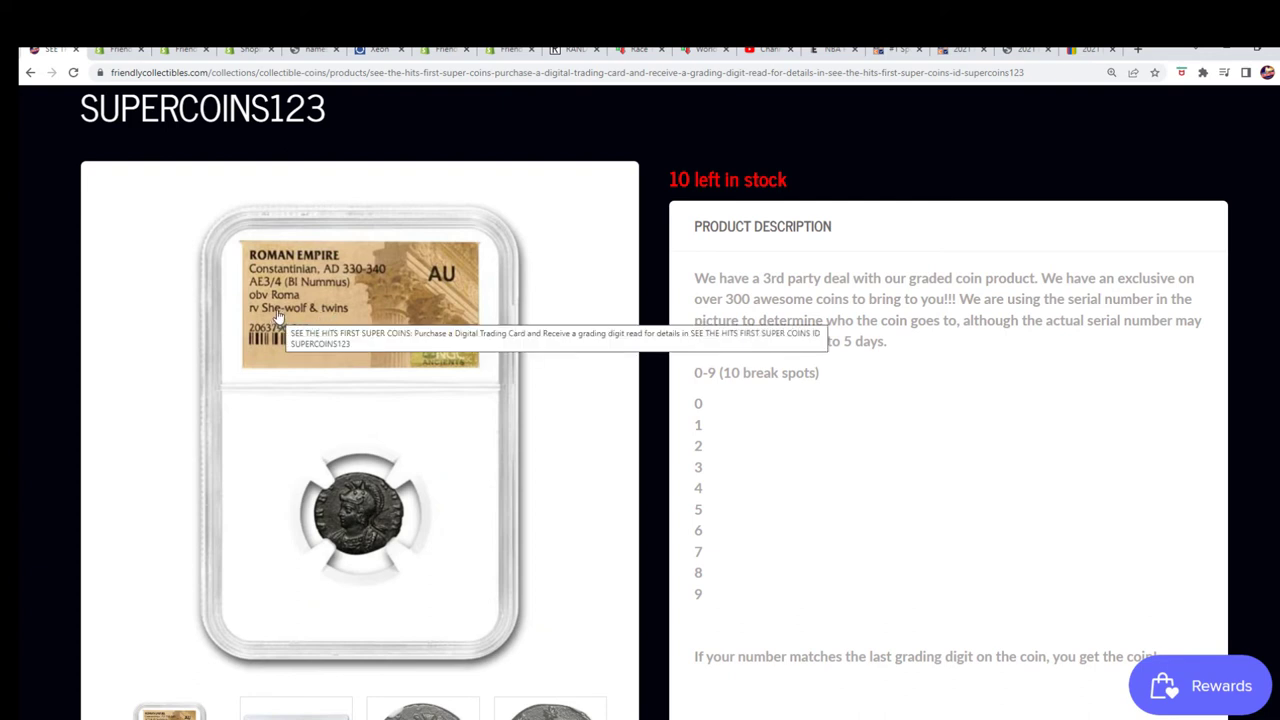
scroll(742, 338, "down", 3)
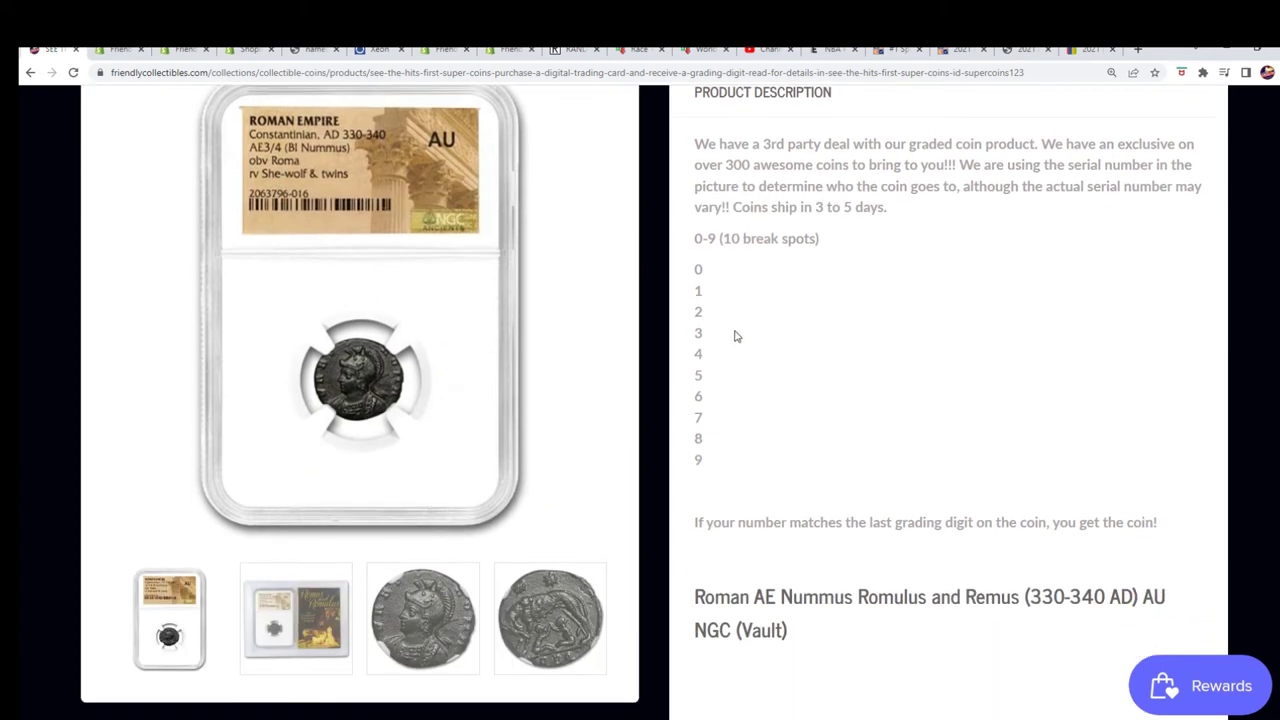
scroll(735, 336, "down", 3)
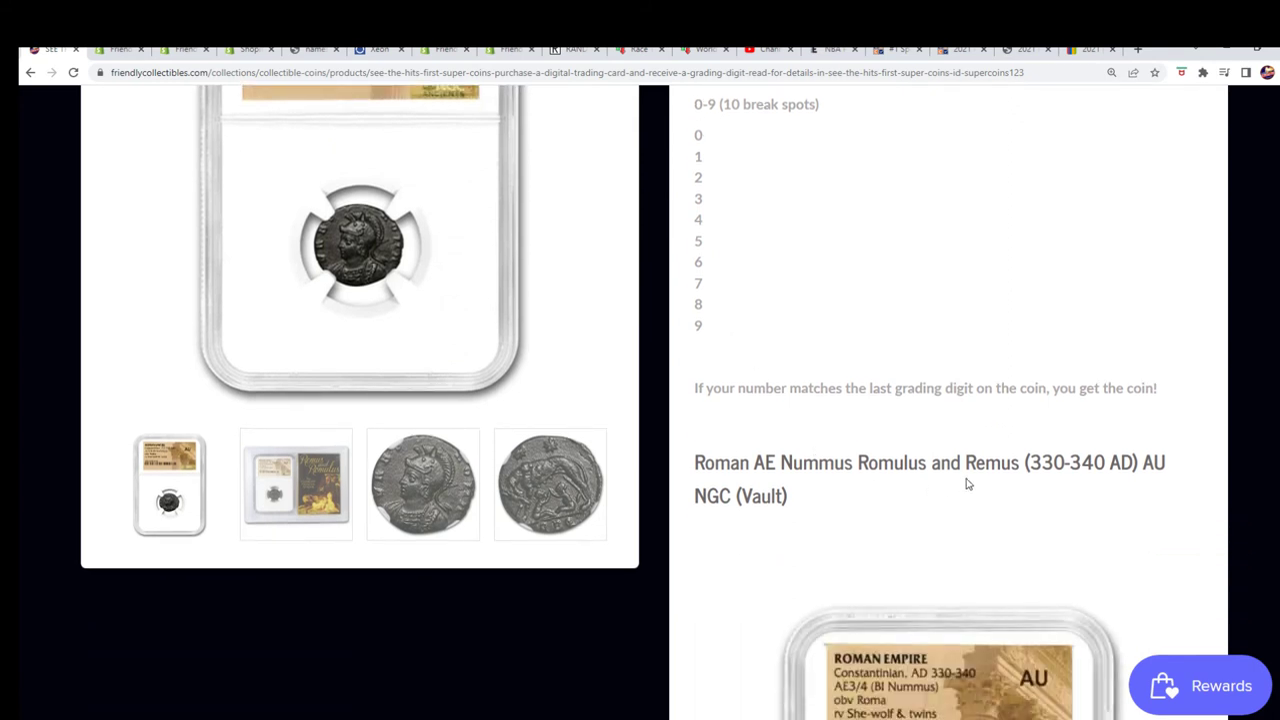
scroll(967, 484, "down", 7)
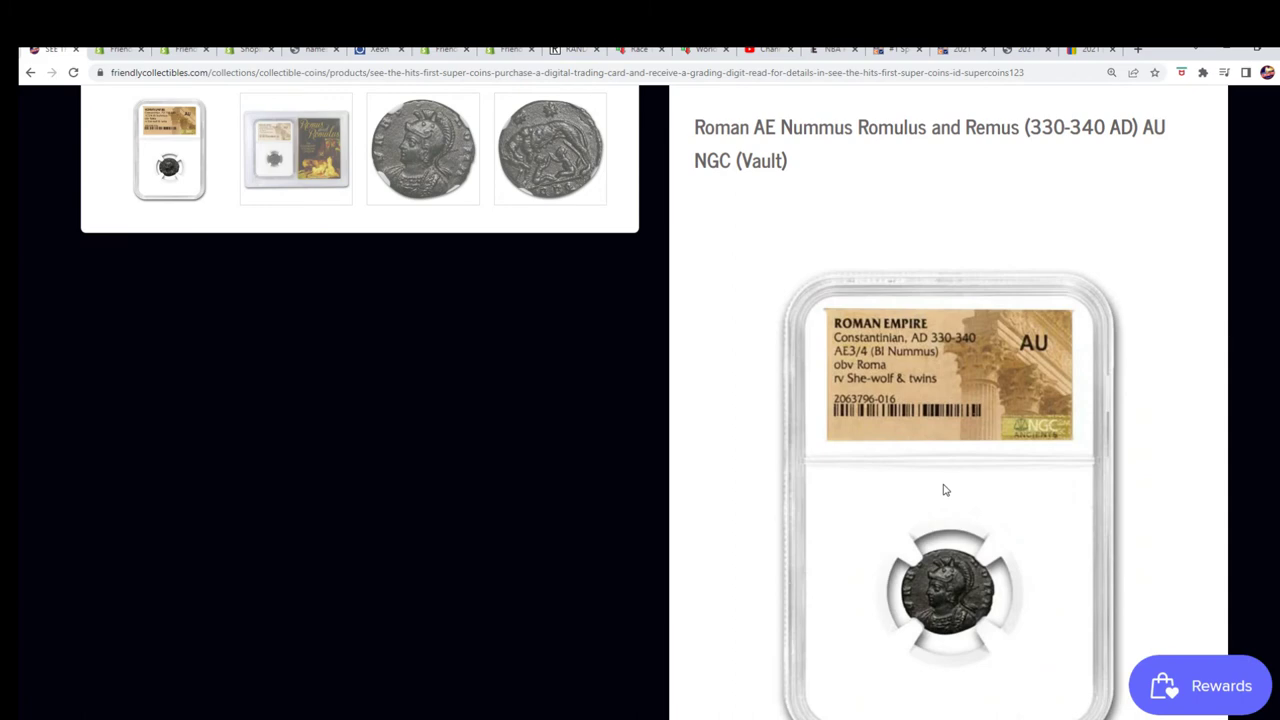
scroll(943, 489, "down", 9)
scroll(913, 497, "down", 6)
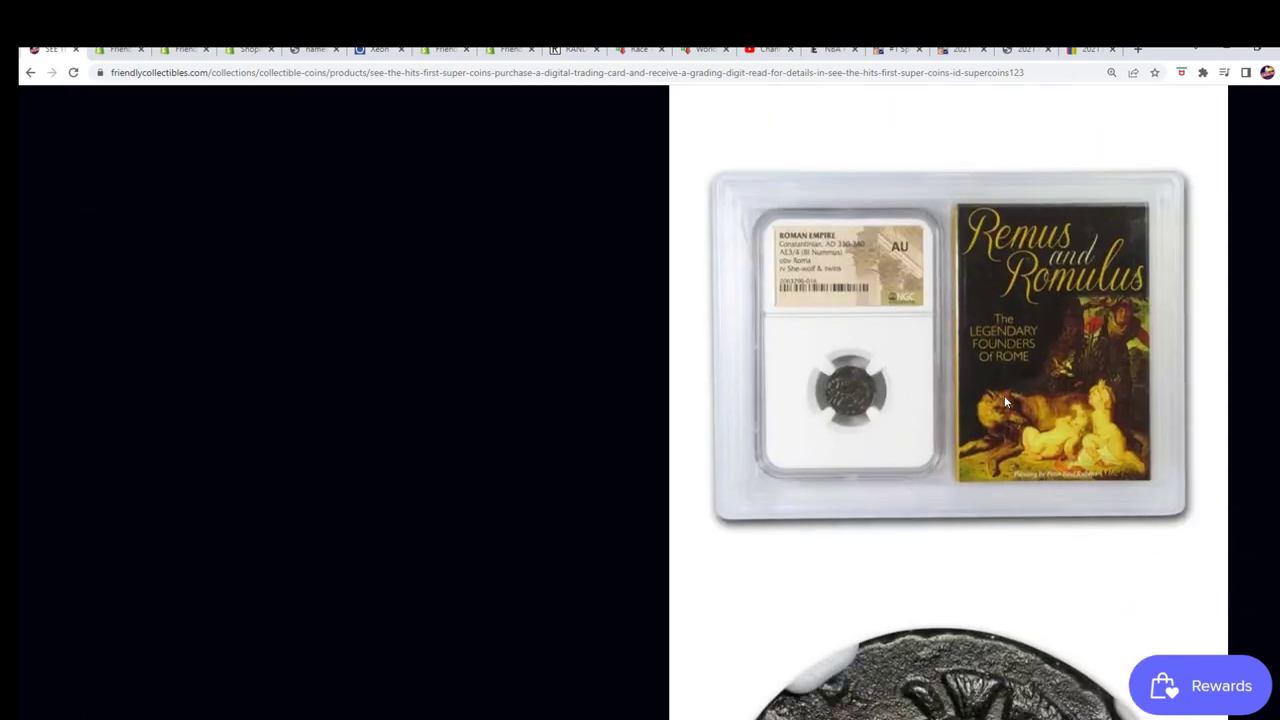
scroll(1014, 366, "down", 9)
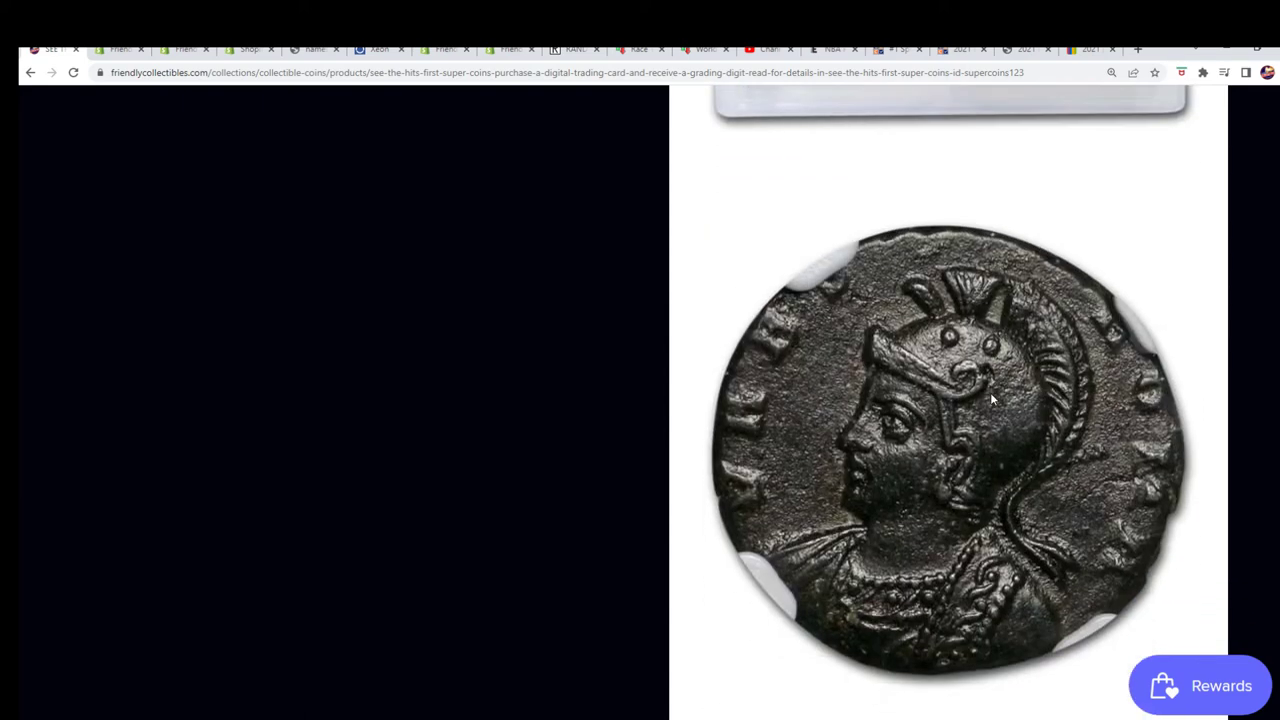
scroll(990, 398, "down", 10)
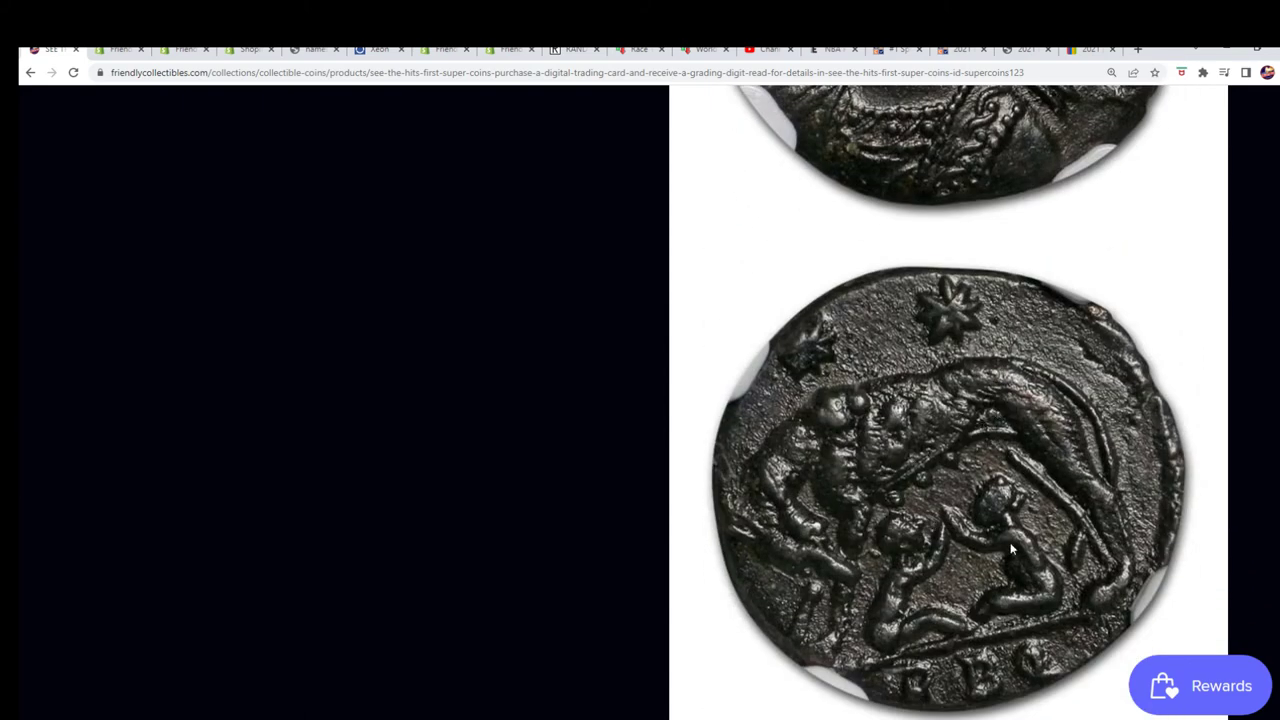
scroll(1010, 542, "up", 20)
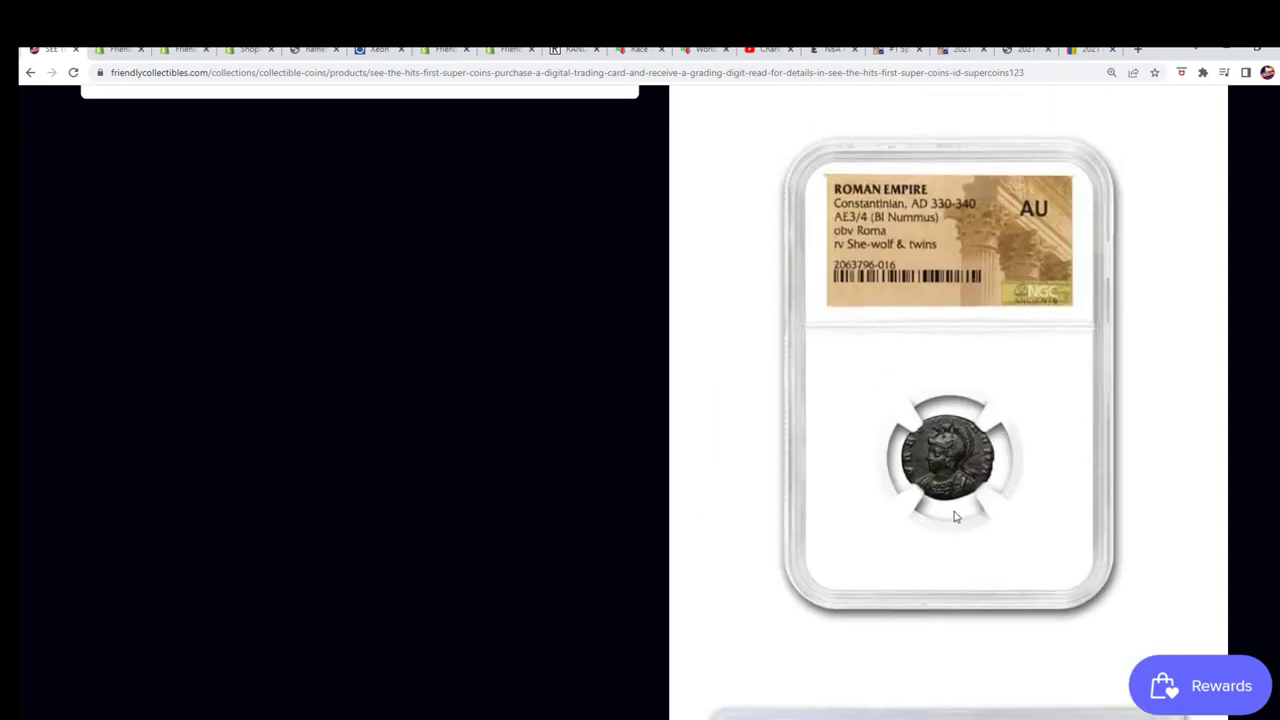
scroll(950, 508, "up", 3)
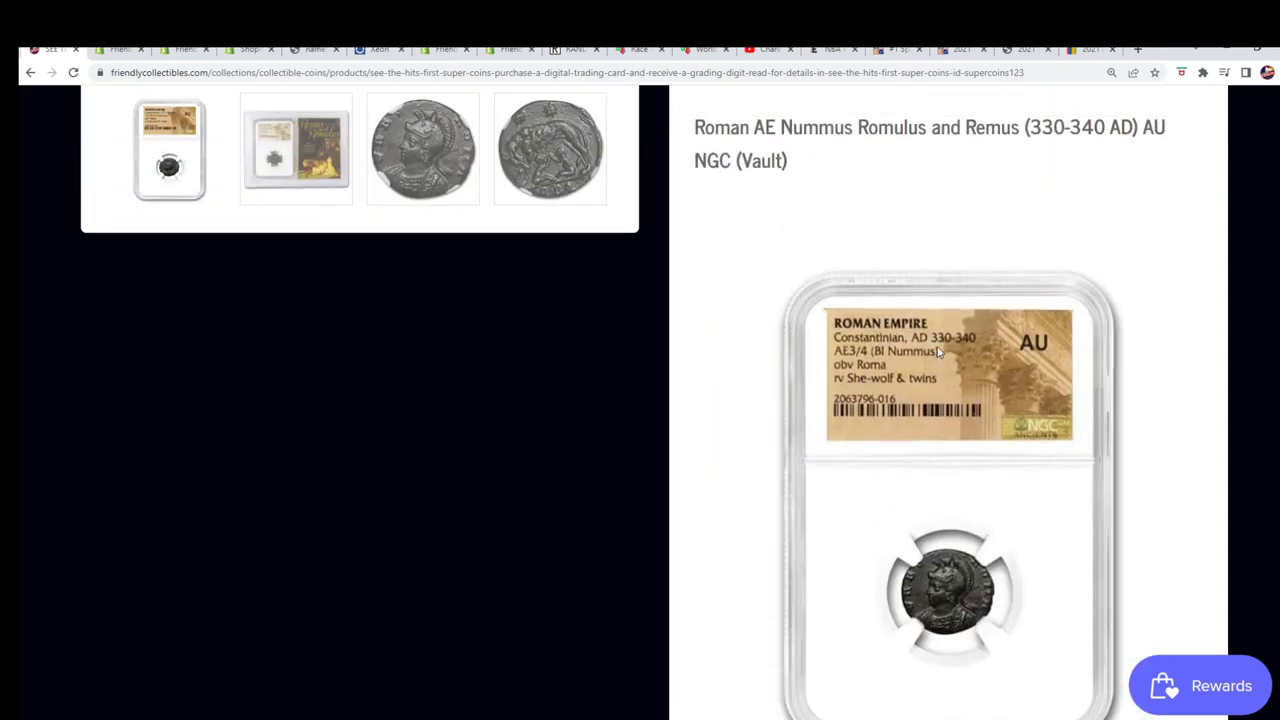
scroll(925, 362, "down", 20)
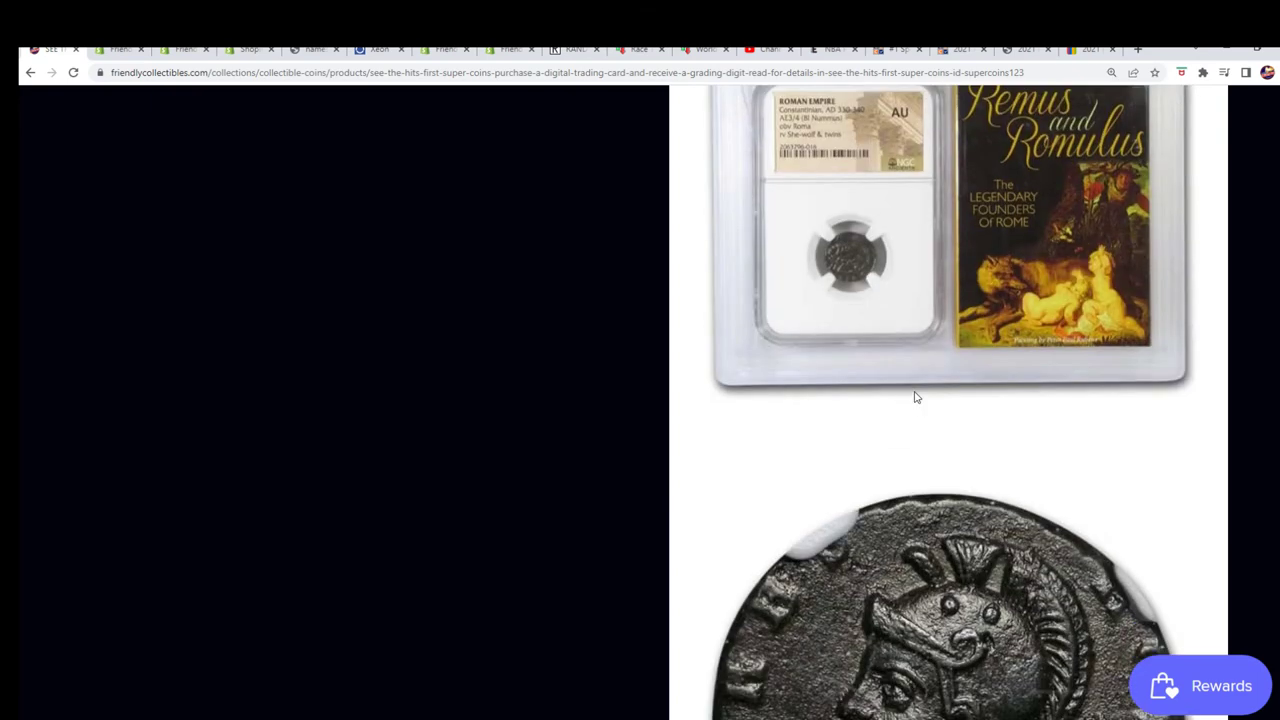
scroll(955, 390, "up", 10)
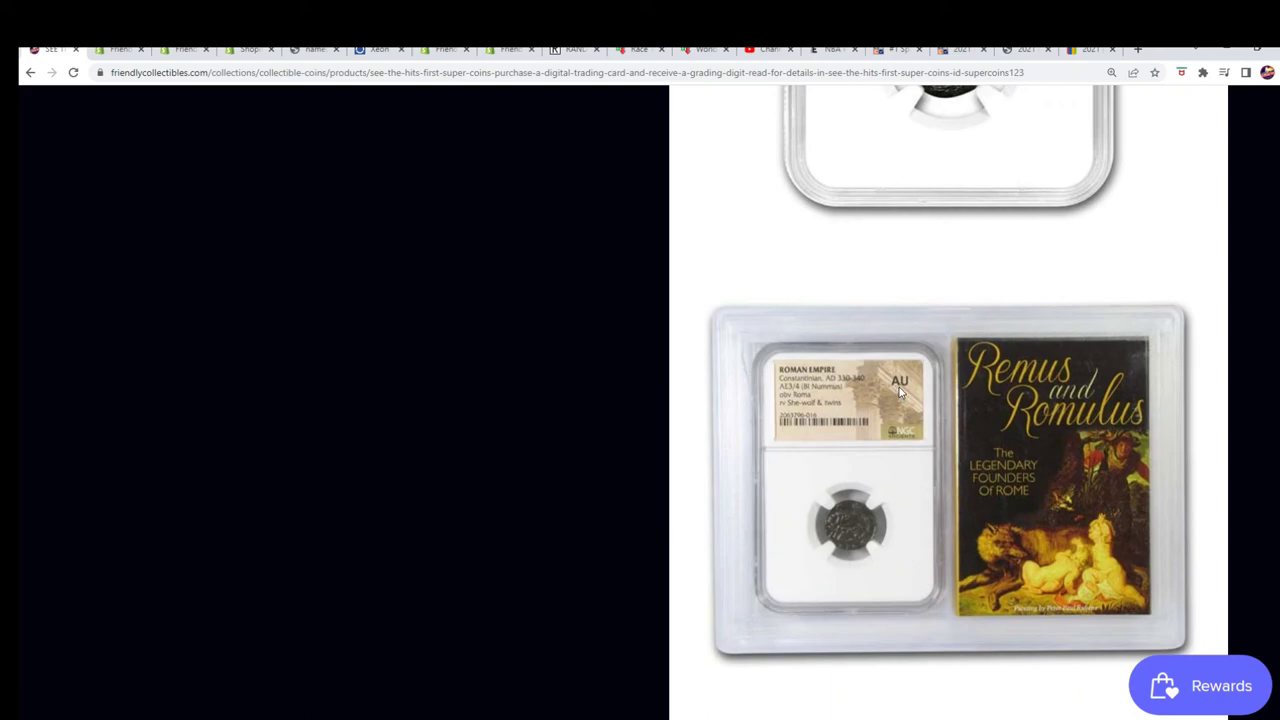
scroll(895, 406, "down", 15)
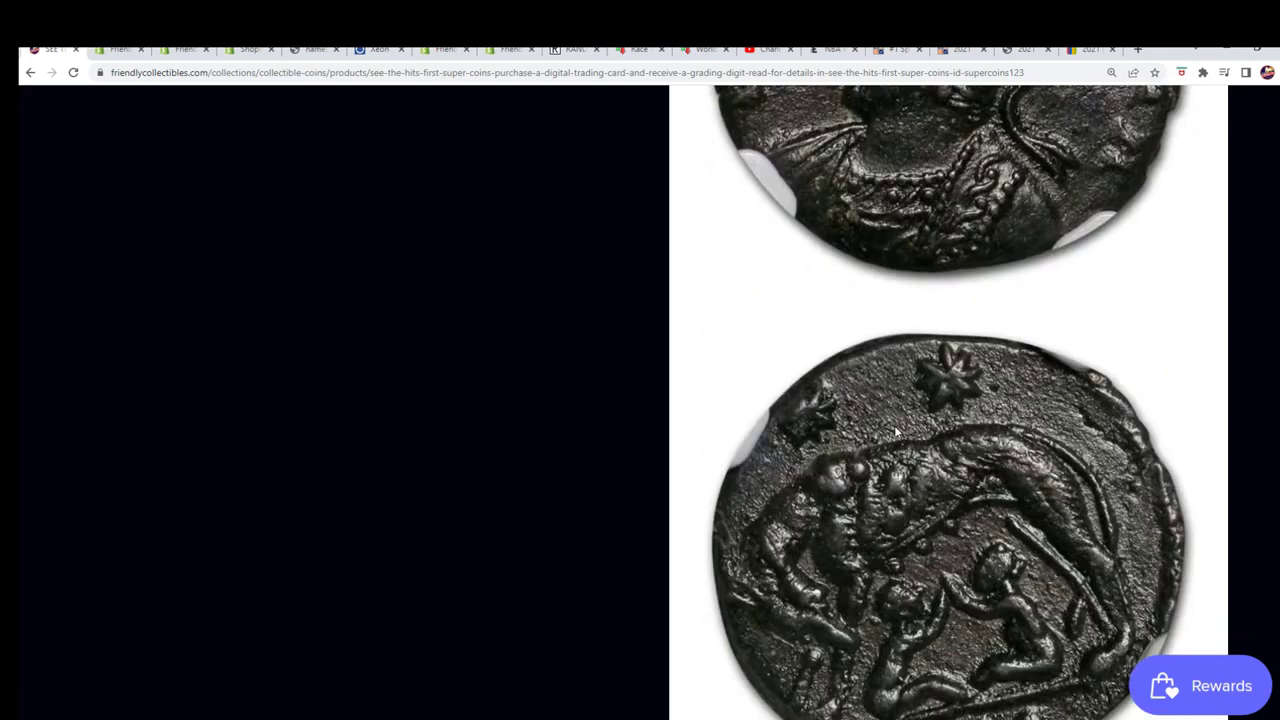
scroll(895, 426, "up", 15)
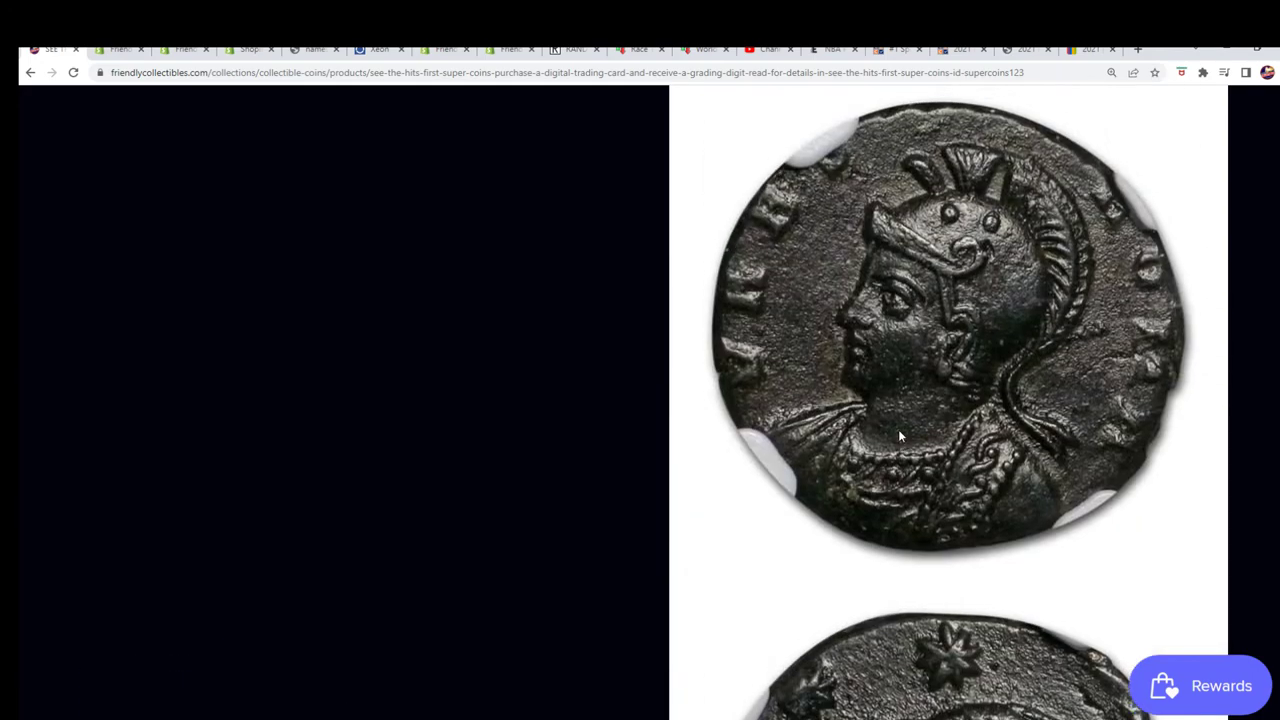
scroll(891, 426, "up", 3)
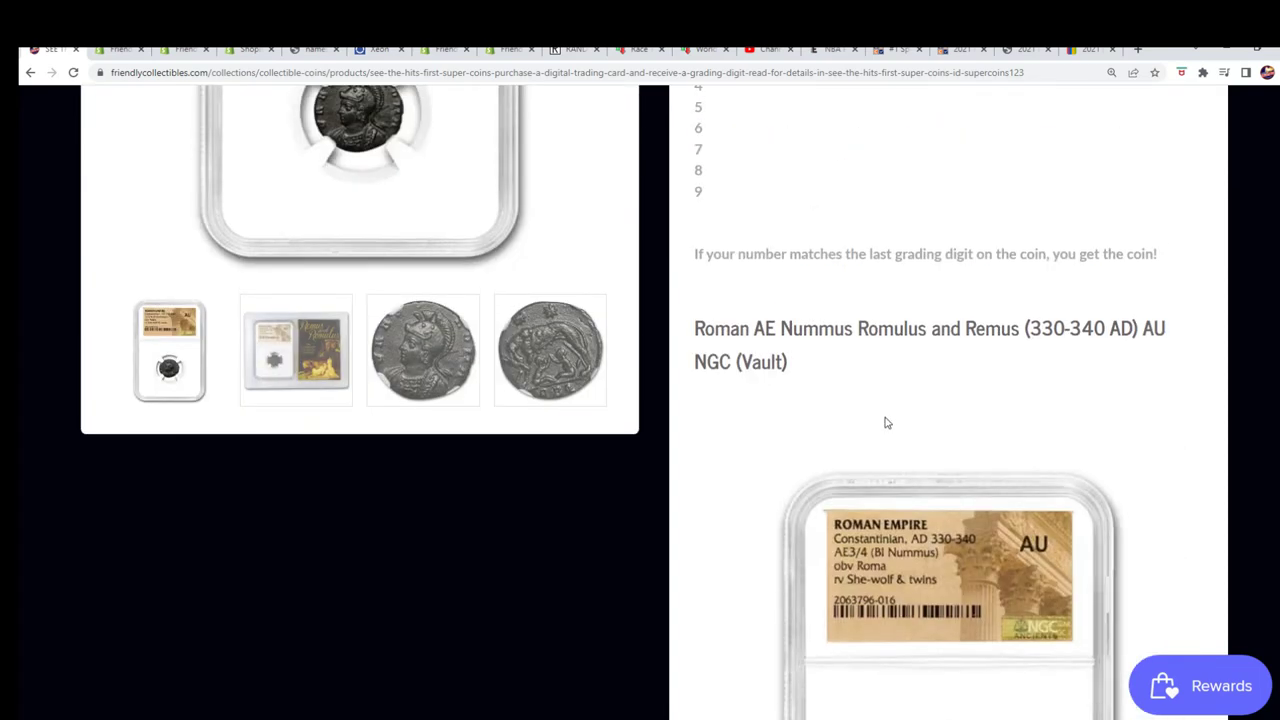
scroll(884, 423, "up", 3)
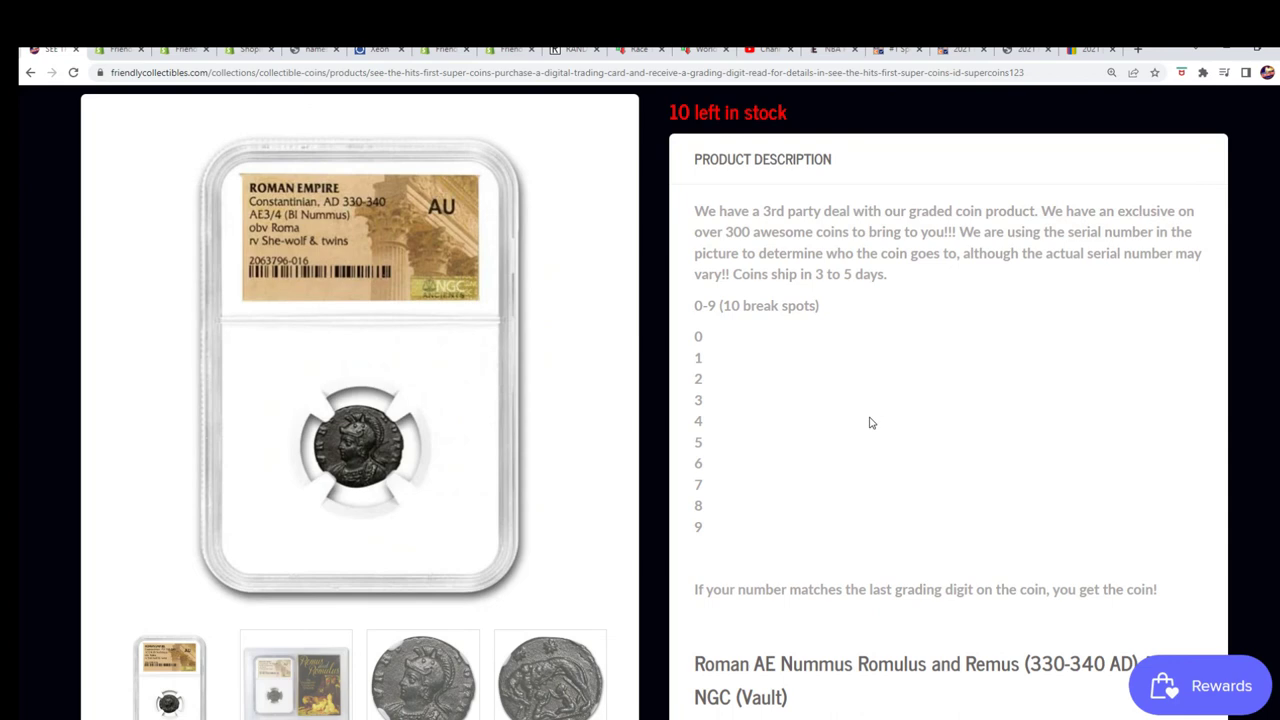
scroll(870, 423, "down", 7)
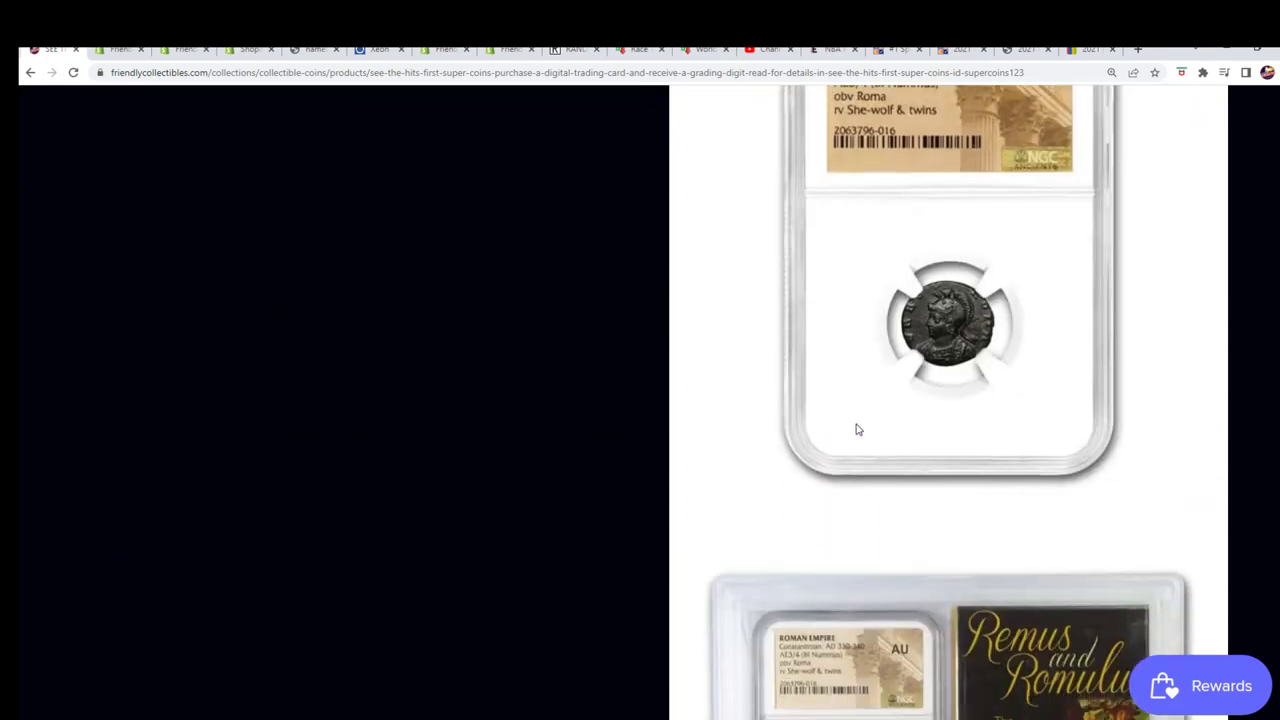
scroll(760, 400, "up", 5)
scroll(297, 414, "down", 2)
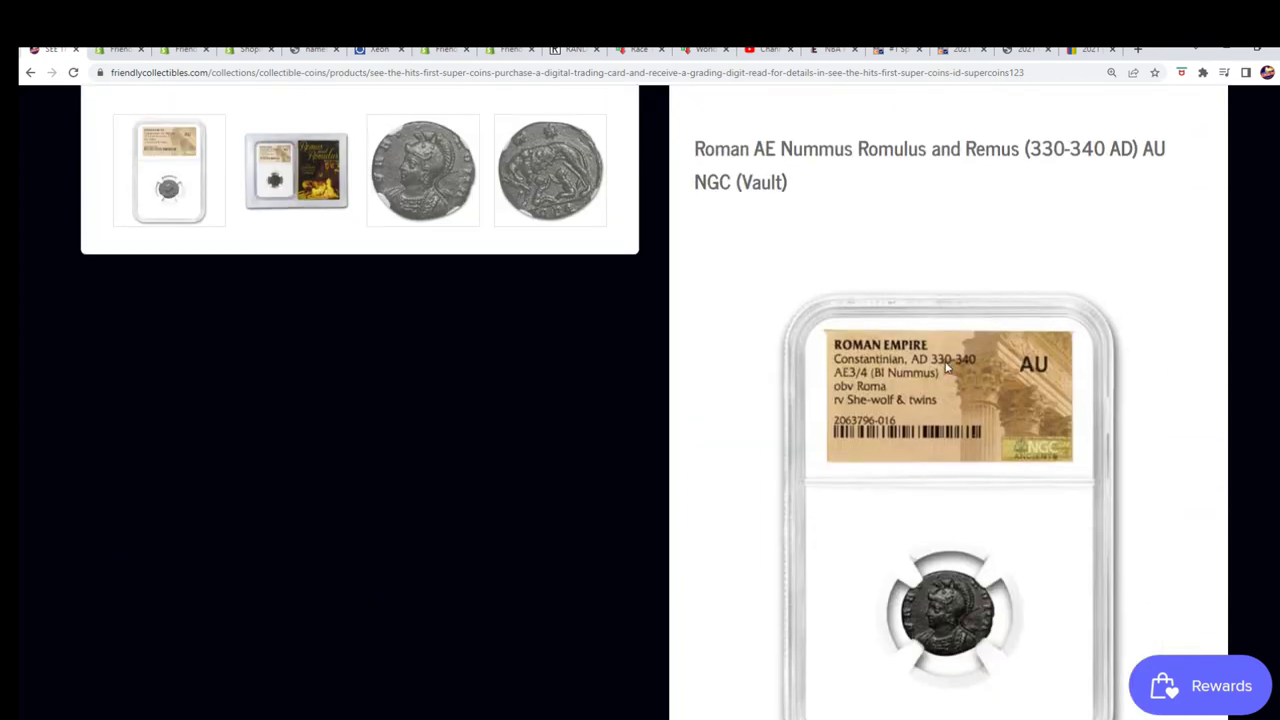
scroll(940, 370, "up", 2)
scroll(930, 378, "down", 4)
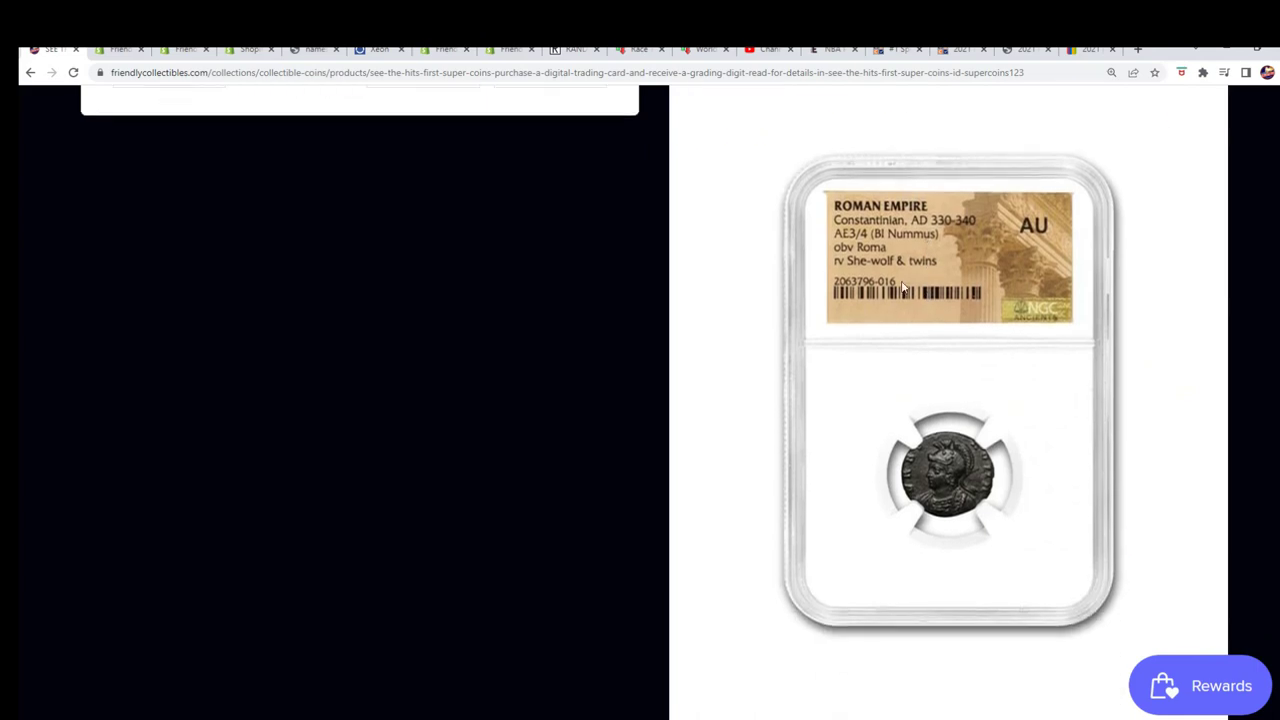
scroll(855, 327, "up", 7)
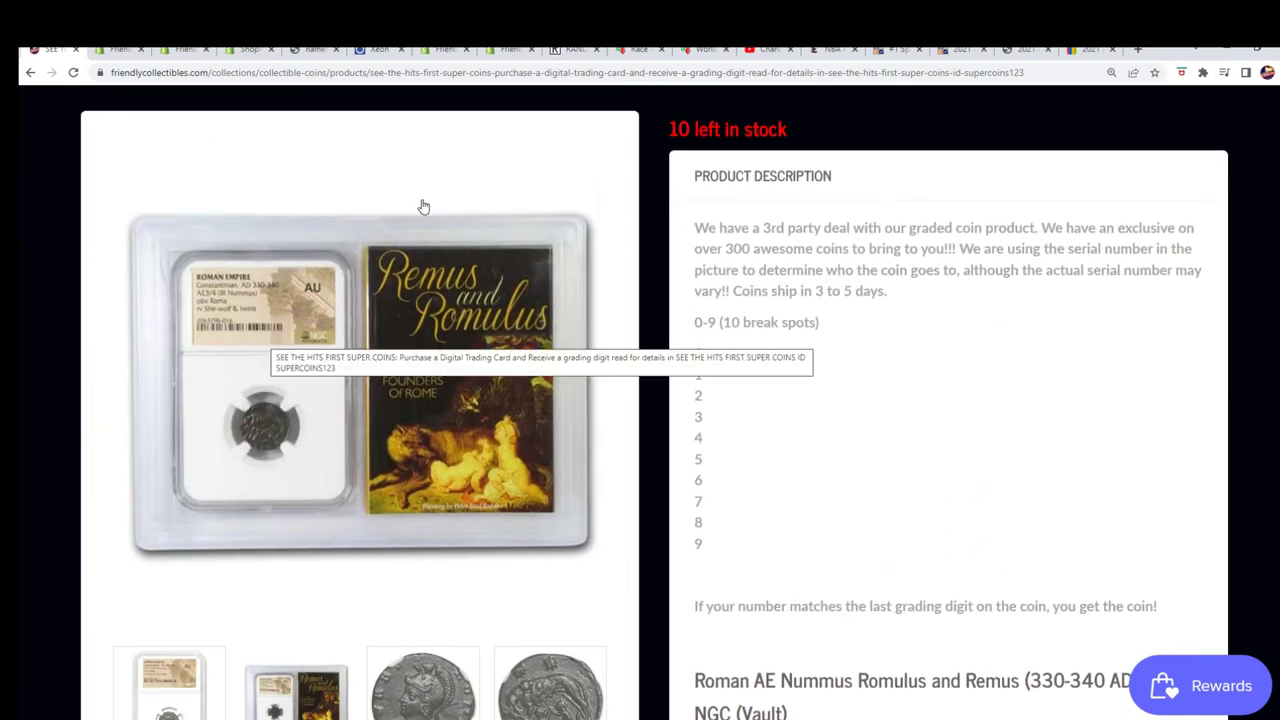
scroll(430, 260, "down", 1)
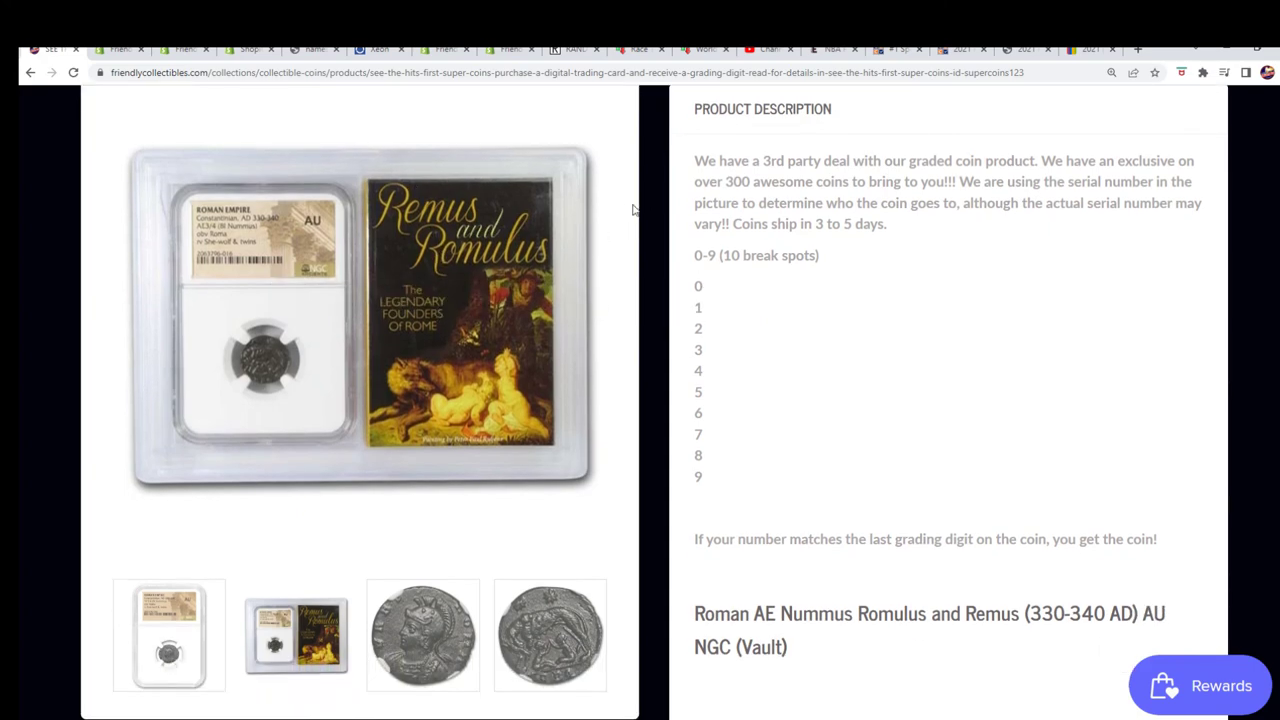
scroll(754, 294, "up", 5)
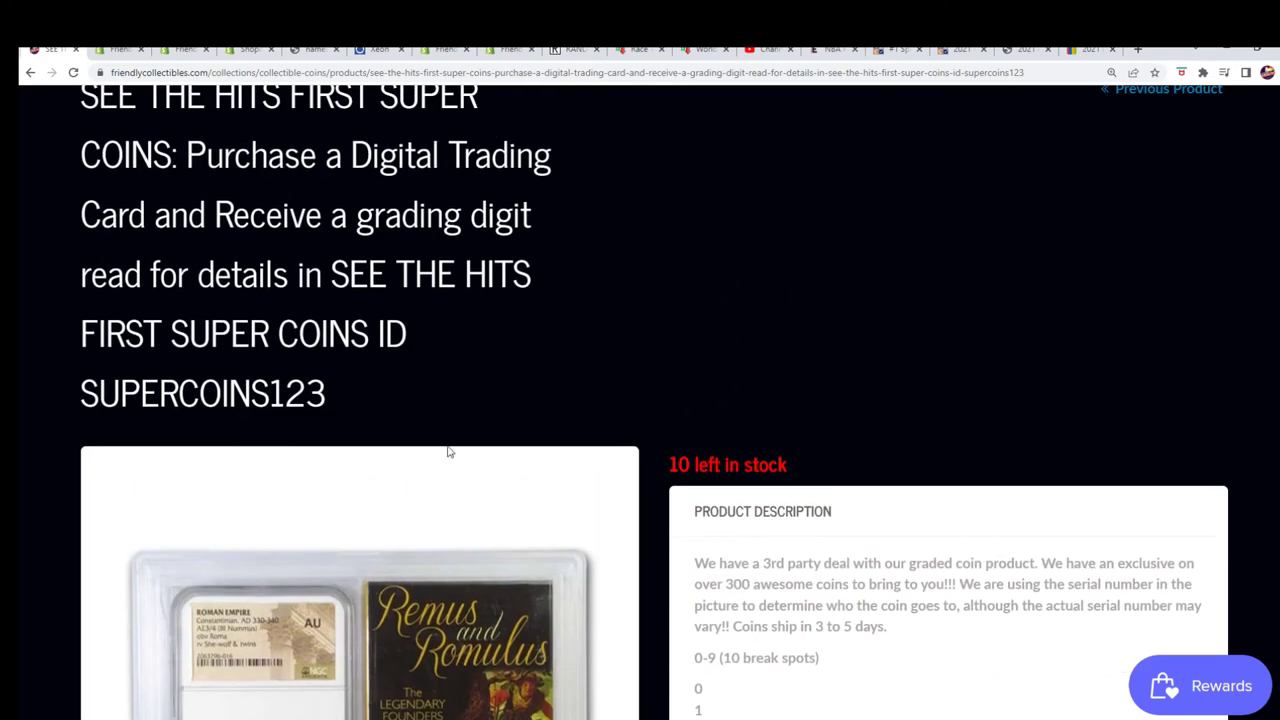
scroll(448, 452, "down", 7)
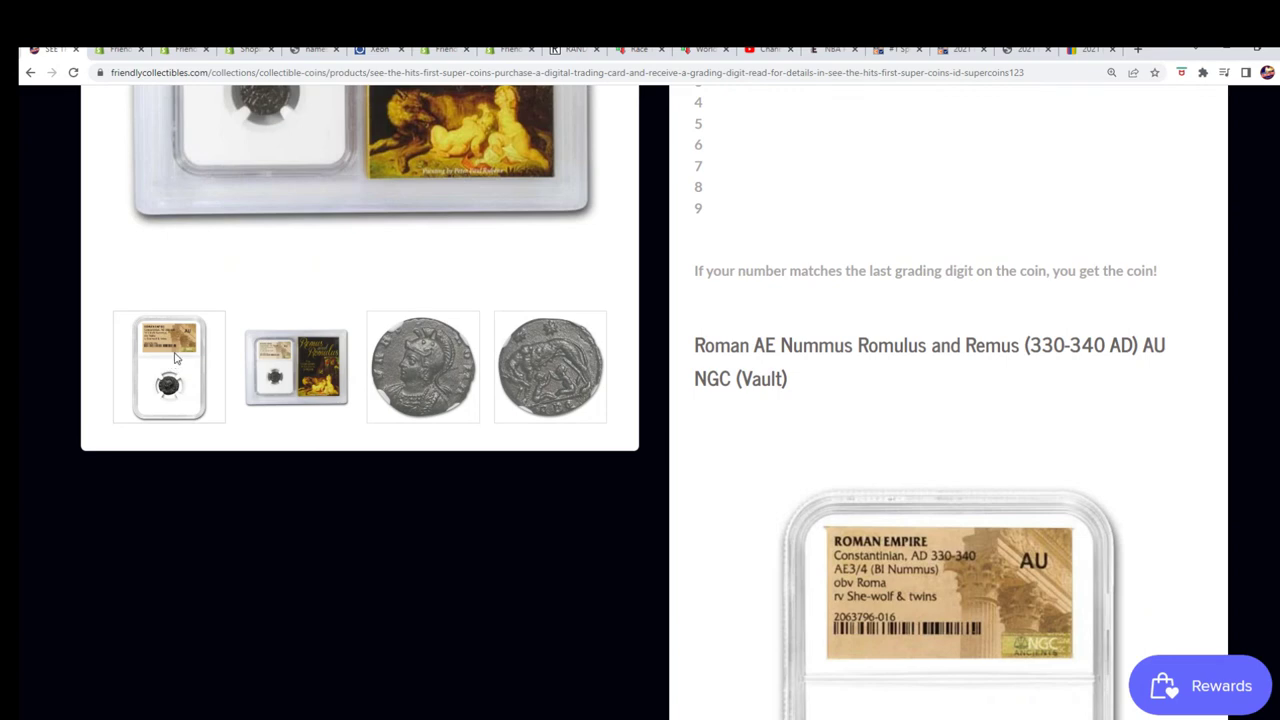
scroll(265, 314, "down", 3)
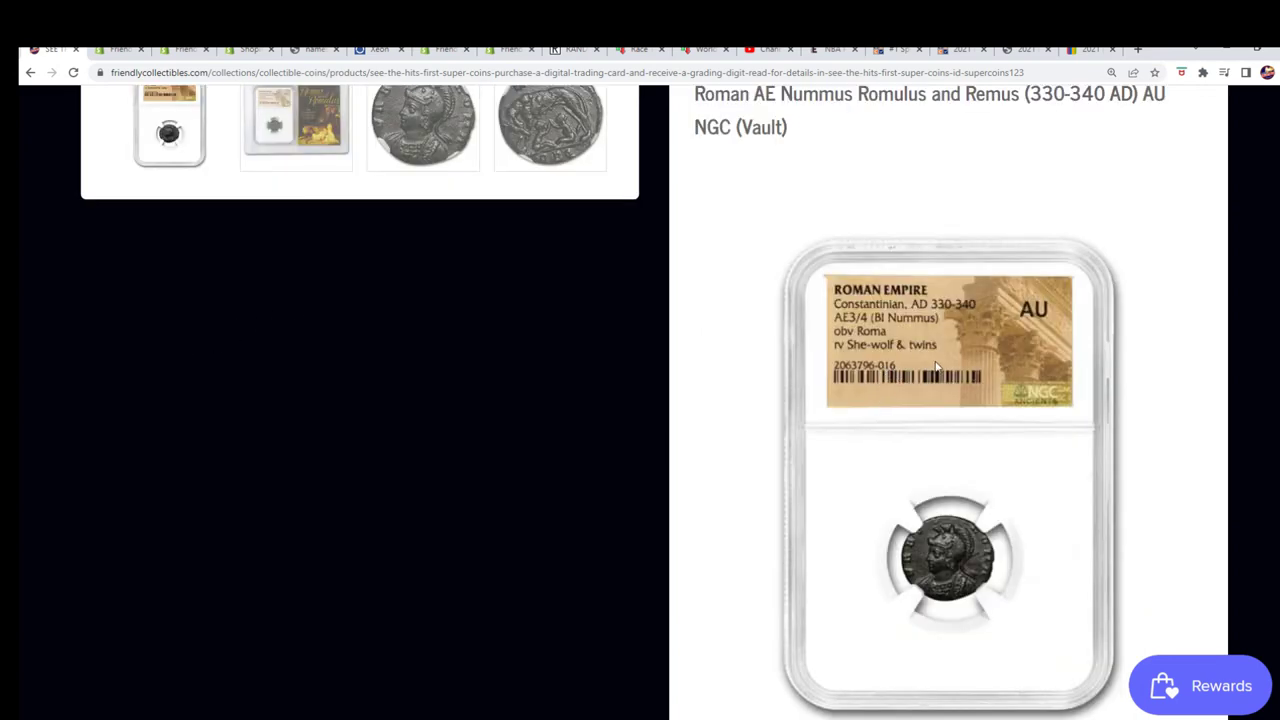
scroll(490, 367, "up", 10)
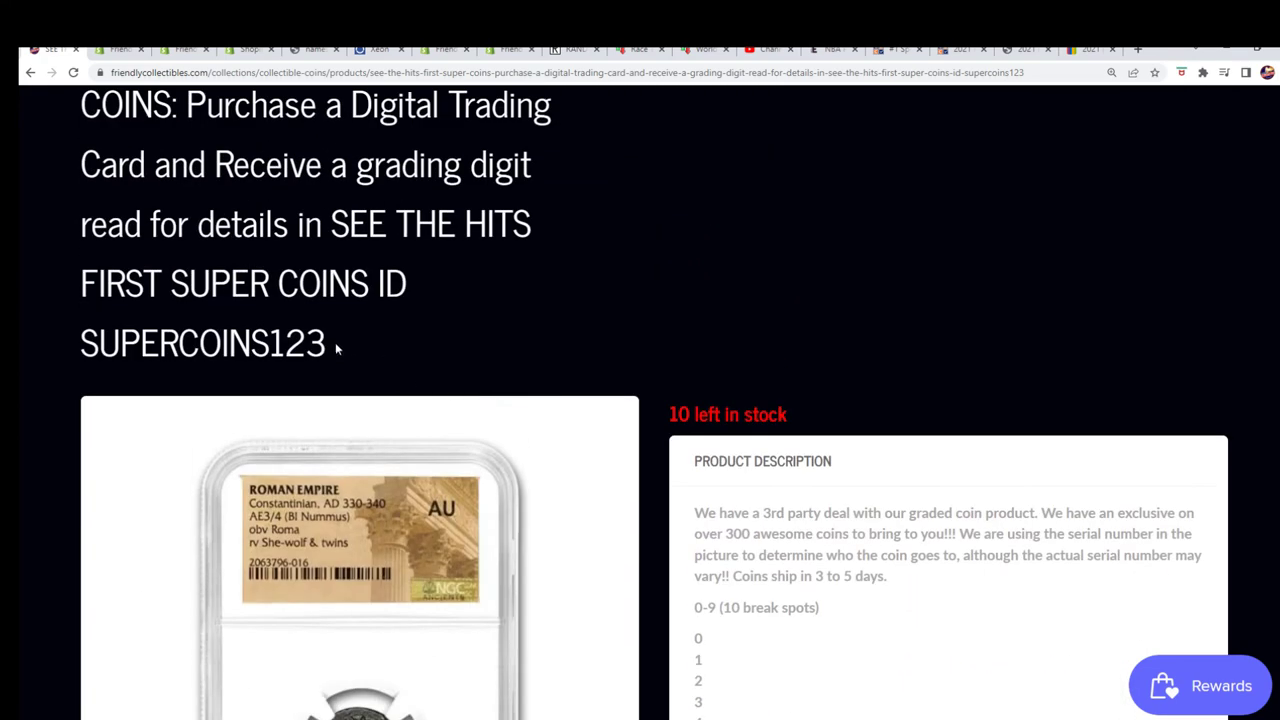
left_click_drag(336, 347, 230, 345)
scroll(571, 337, "down", 2)
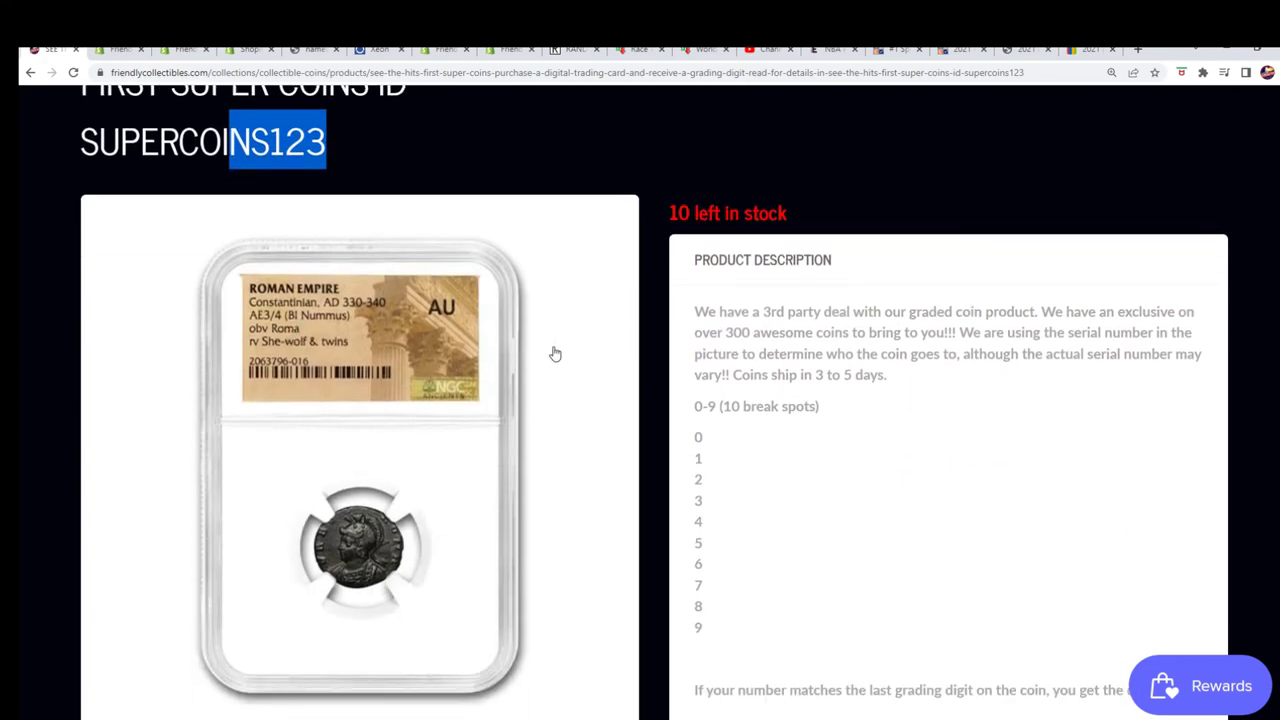
left_click(611, 330)
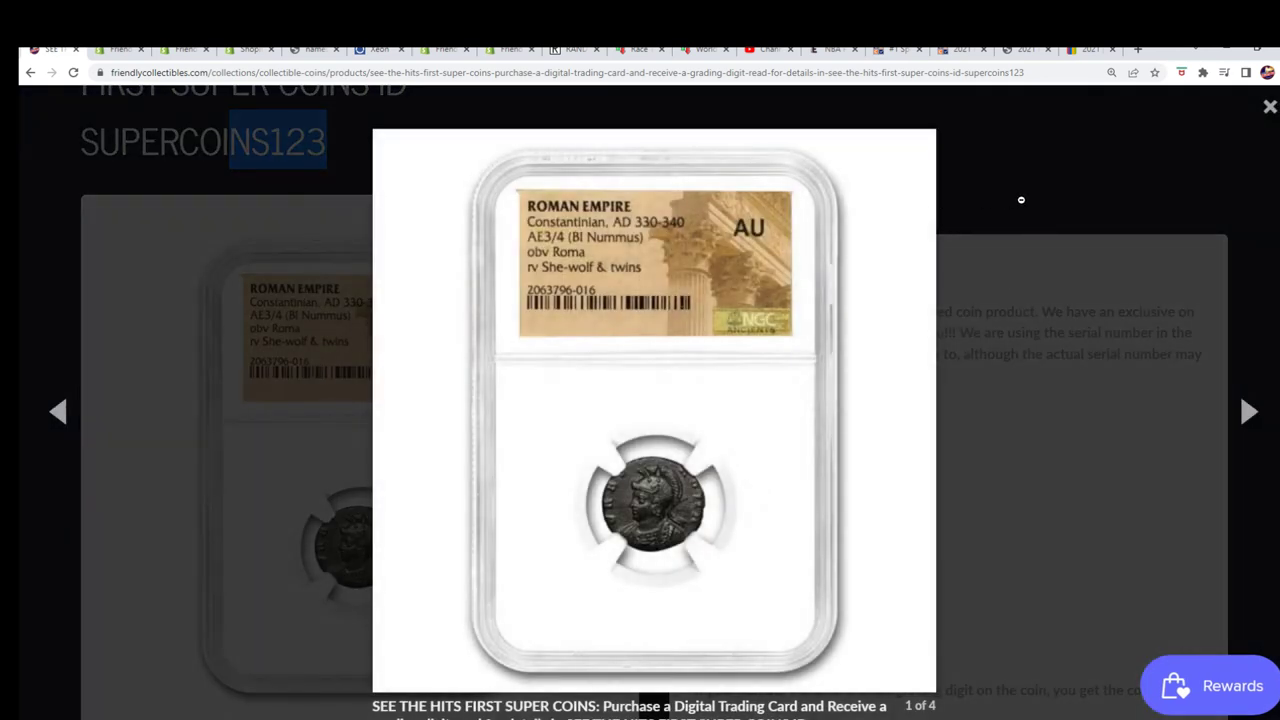
left_click(1268, 107)
scroll(597, 454, "down", 2)
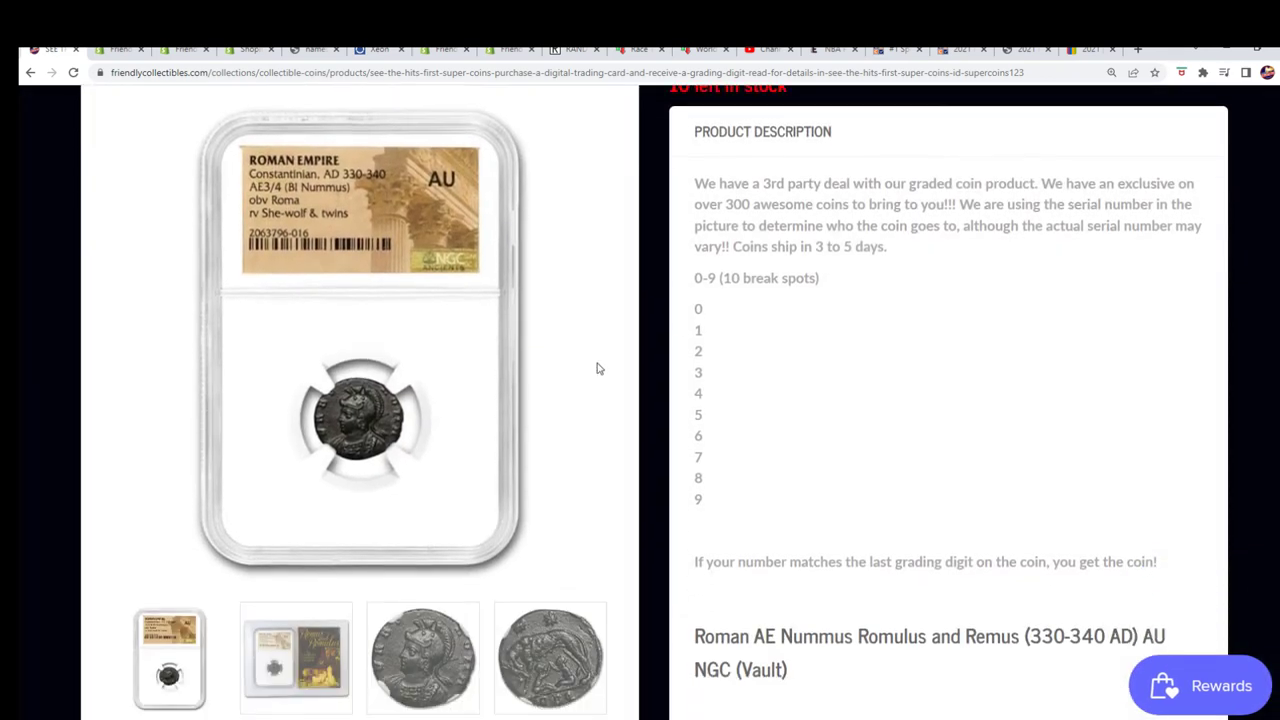
scroll(520, 425, "down", 10)
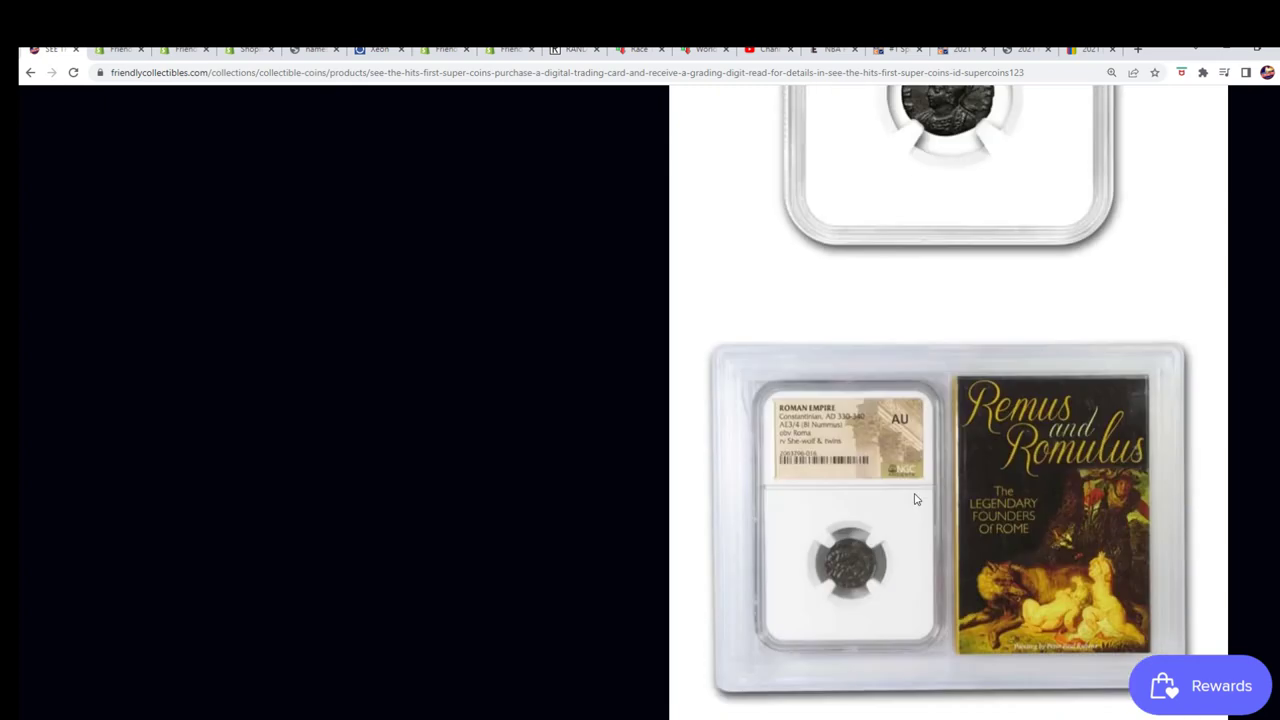
scroll(800, 480, "down", 5)
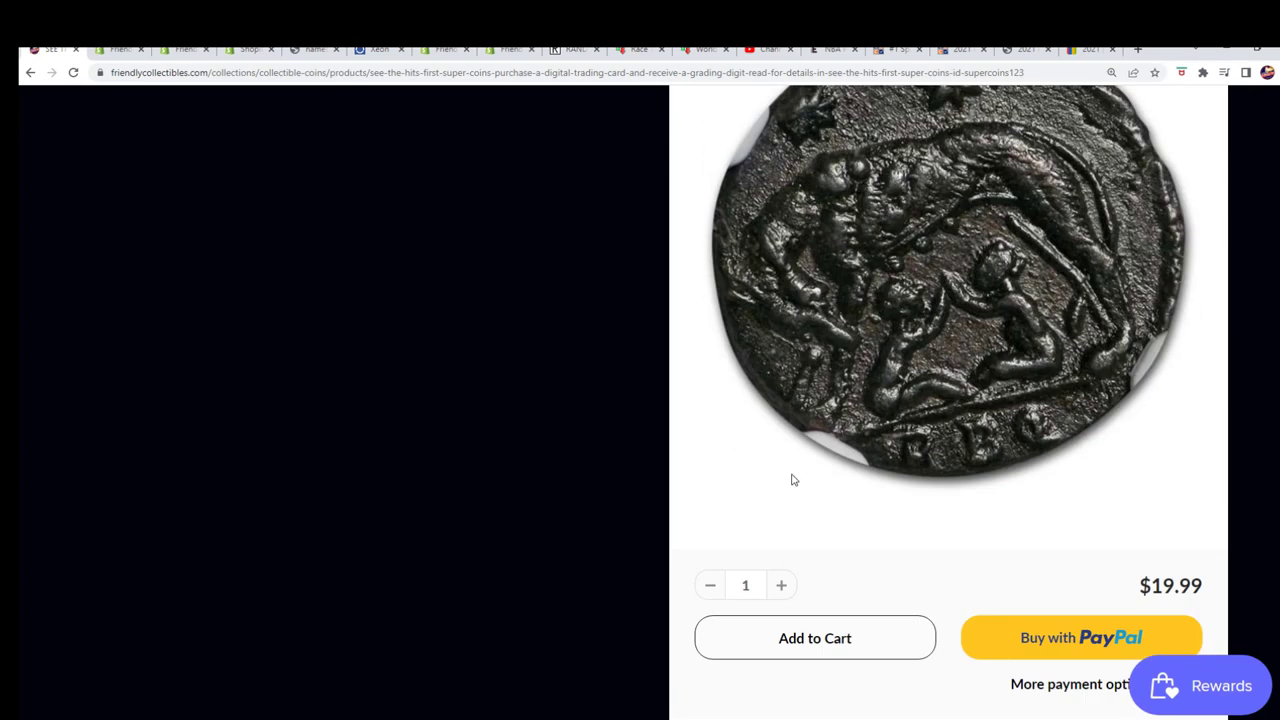
scroll(791, 480, "up", 1)
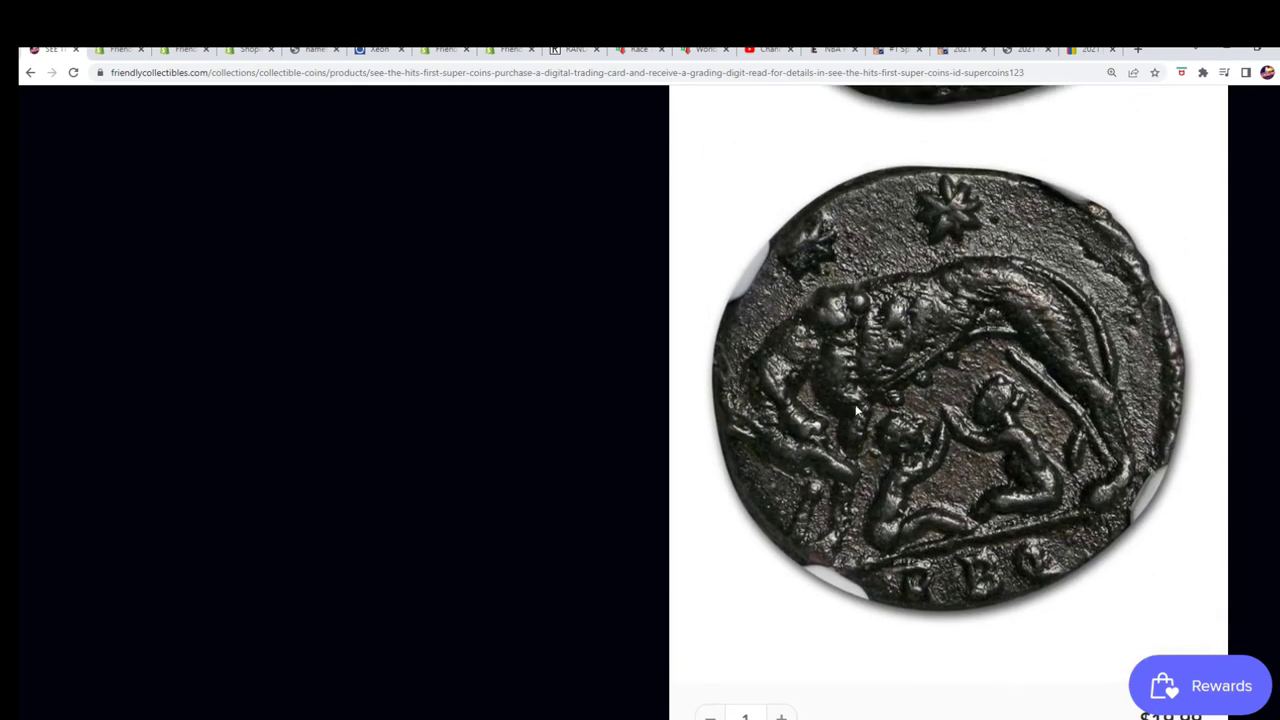
scroll(463, 253, "up", 10)
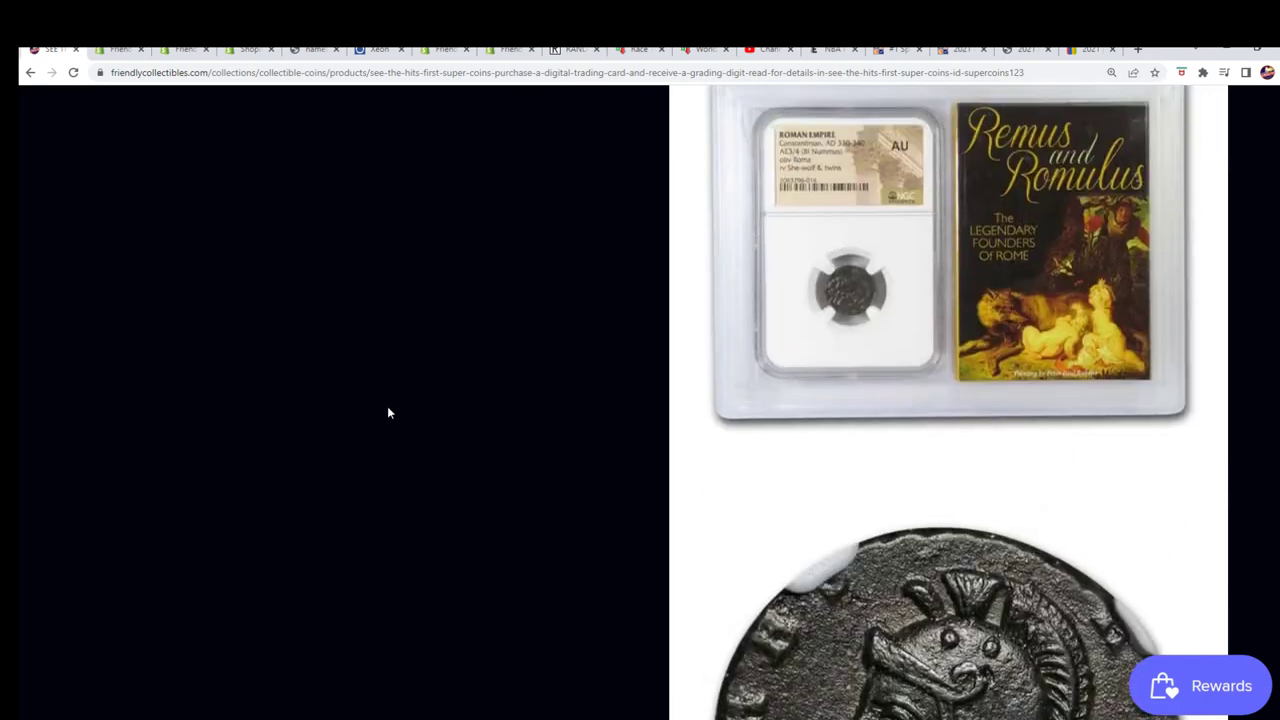
scroll(351, 418, "up", 12)
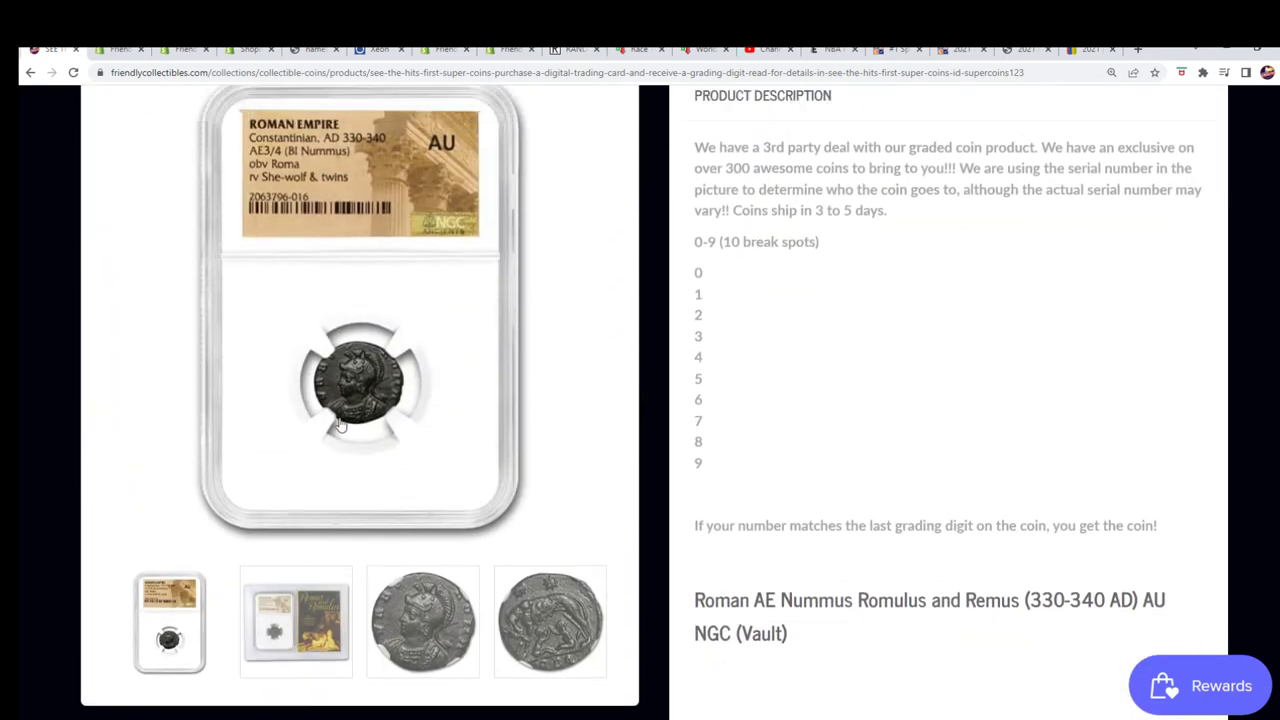
scroll(338, 425, "up", 2)
scroll(510, 418, "down", 1)
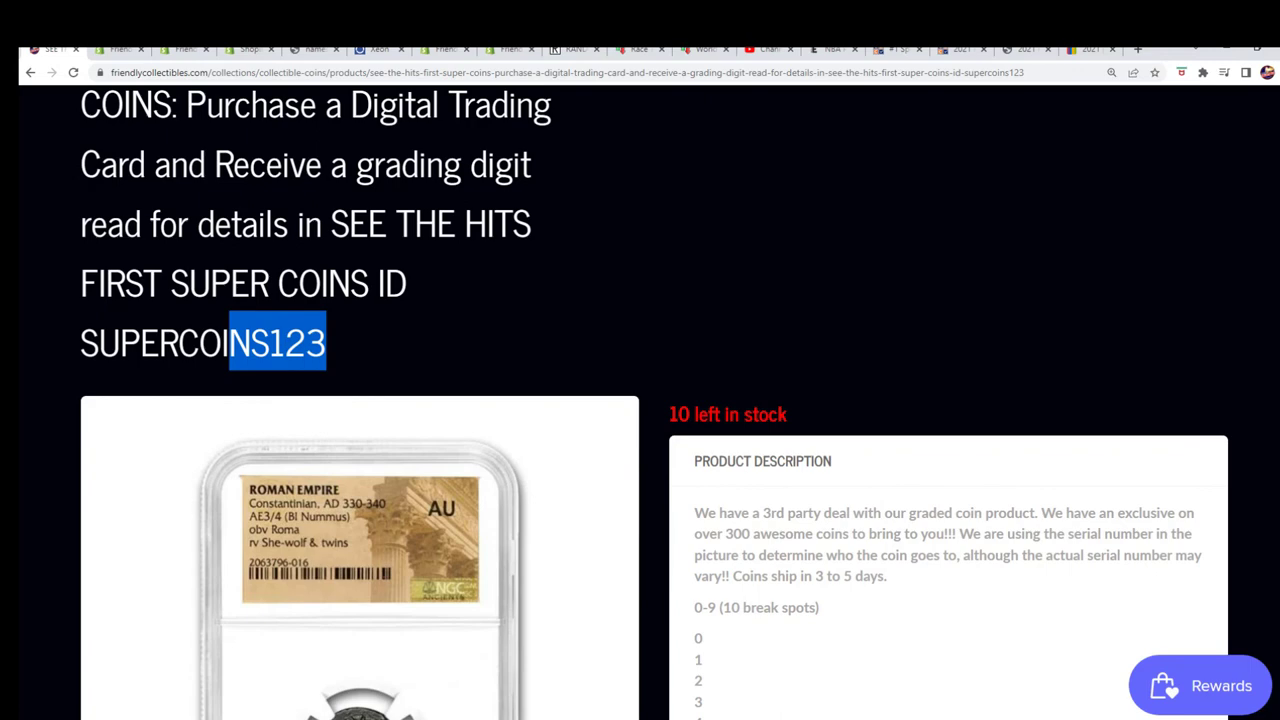
scroll(533, 335, "up", 1)
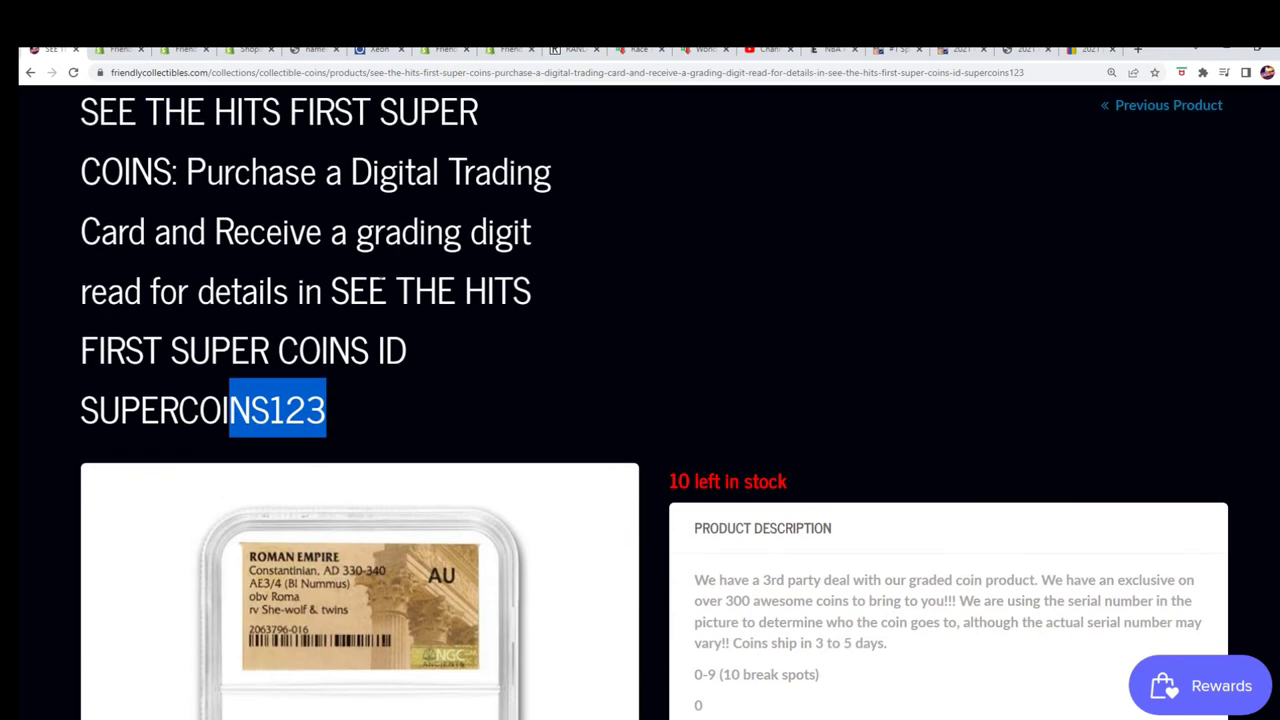
scroll(248, 240, "up", 5)
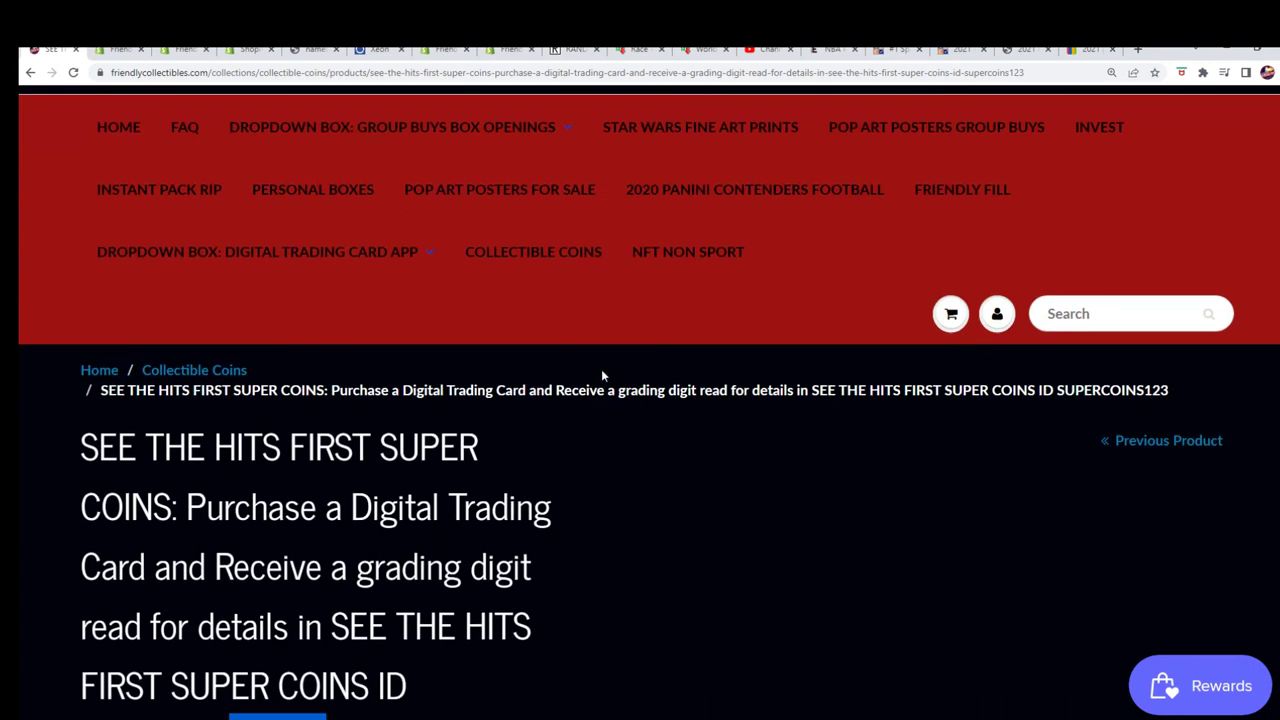